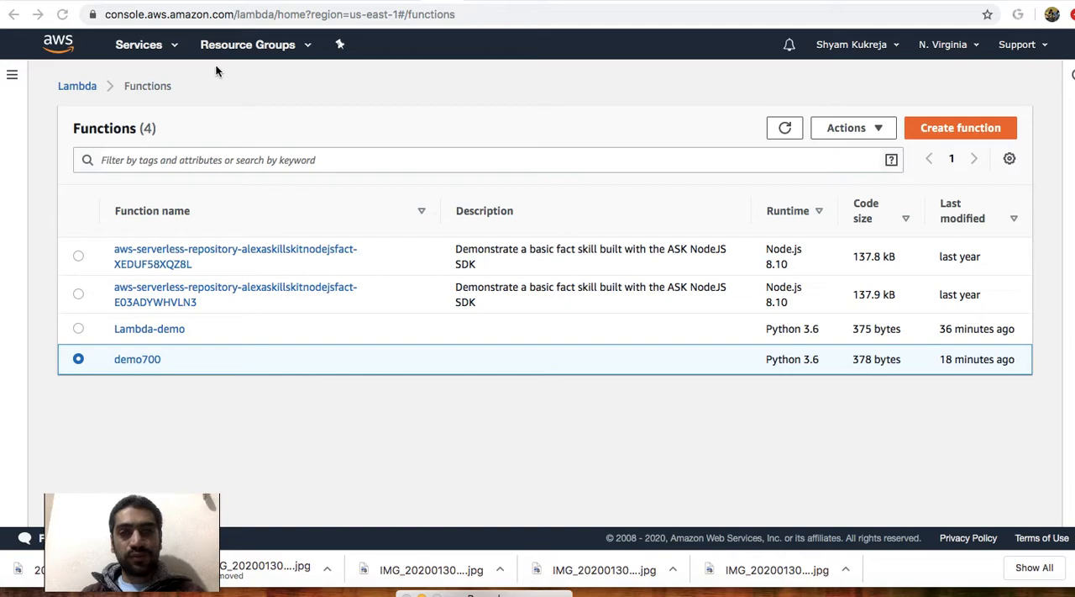
Open the Lambda service from the list of AWS services.
{"action": "left_click", "coordinate": [173, 50]}
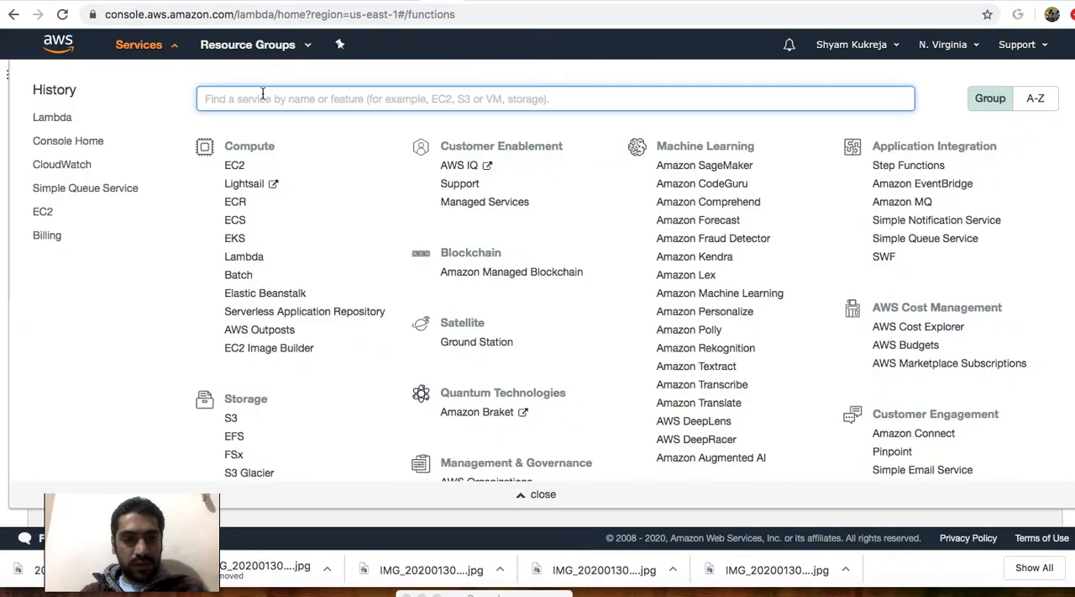
{"action": "left_click", "coordinate": [244, 260]}
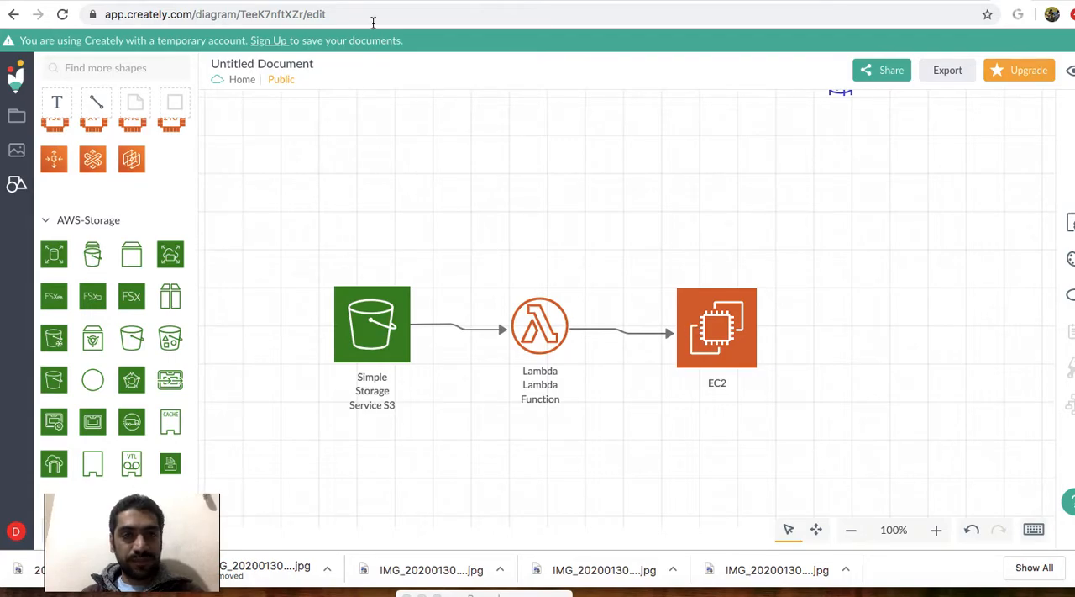
Look at the demo-virgina EC2 instance and its instance-stopping Python script in Atom, and return to the Lambda functions list.
{"action": "left_click", "coordinate": [470, 1]}
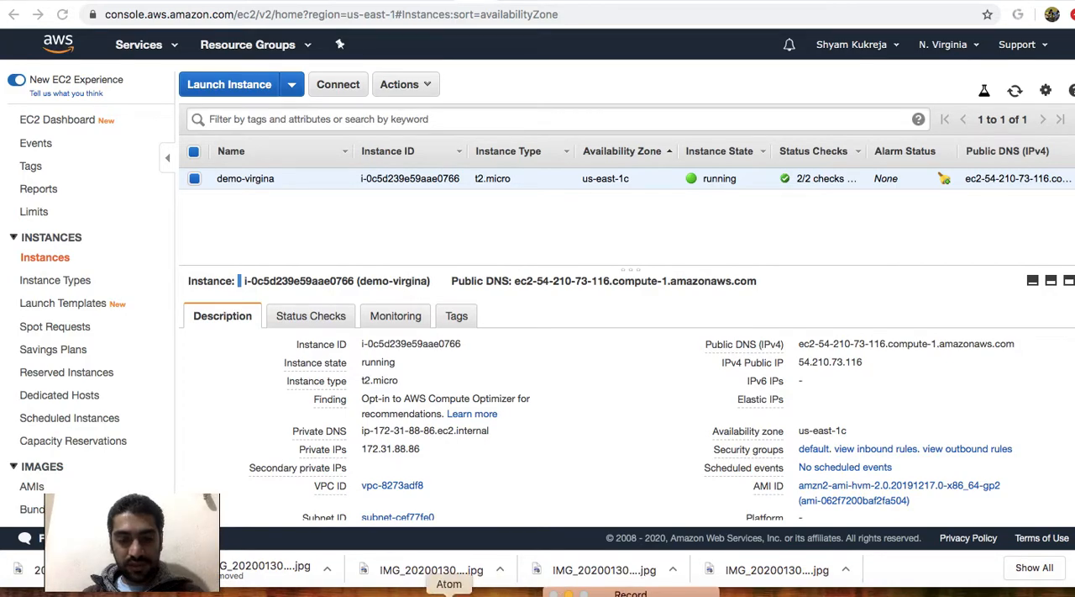
{"action": "left_click", "coordinate": [449, 593]}
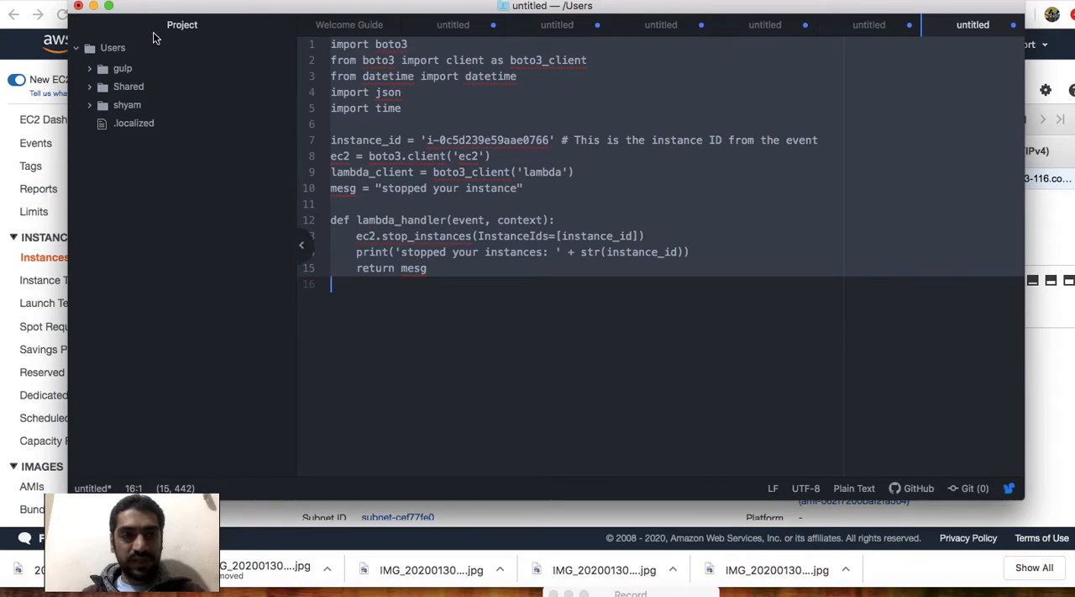
{"action": "left_click", "coordinate": [93, 6]}
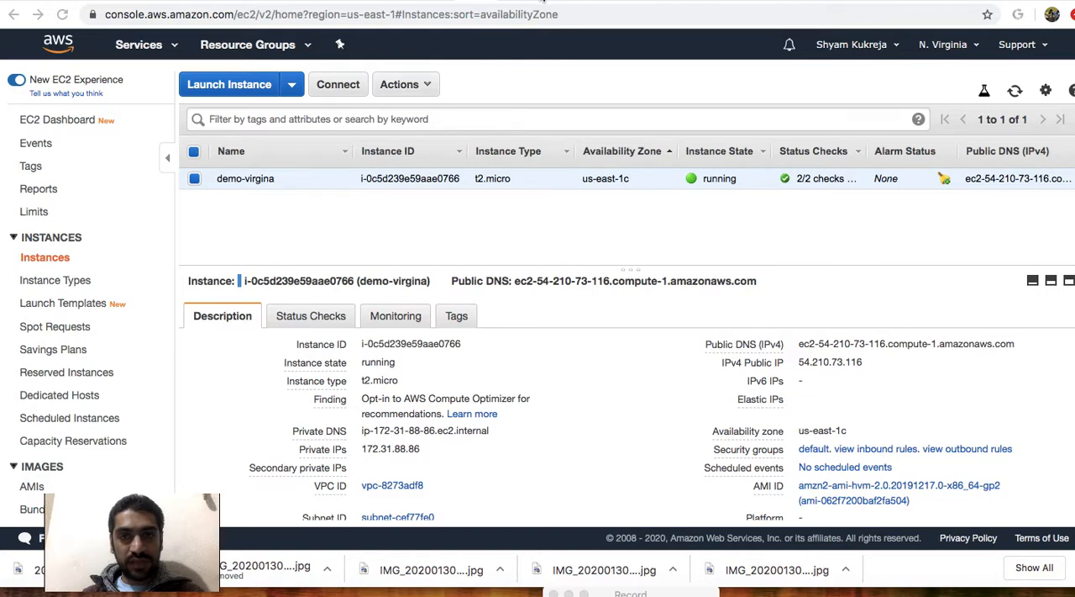
{"action": "left_click", "coordinate": [537, 3]}
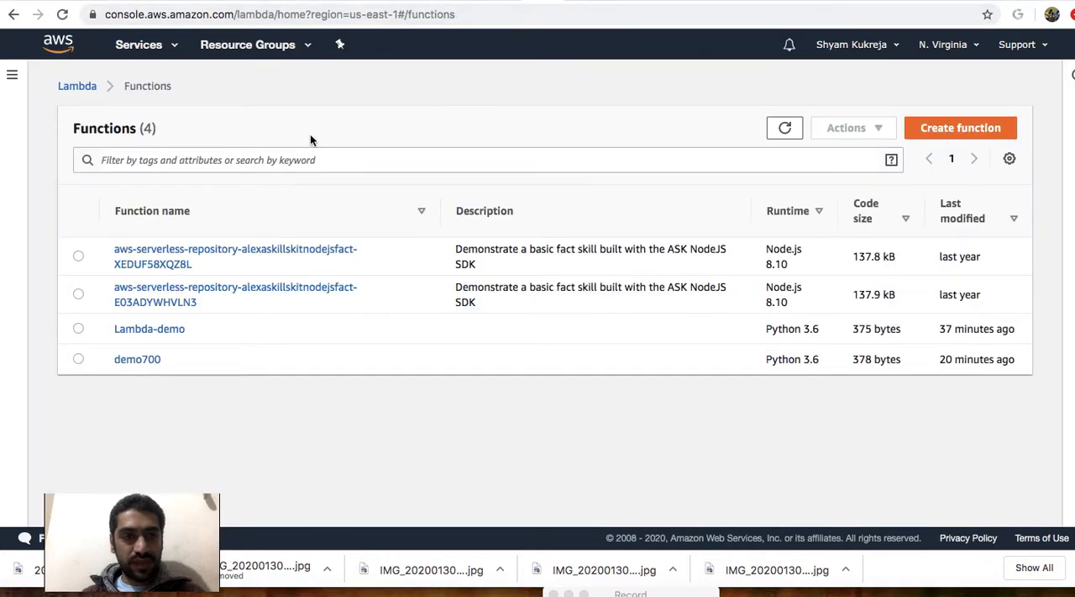
Start a new Lambda function authored from scratch and name it my-lambda.
{"action": "left_click", "coordinate": [956, 130]}
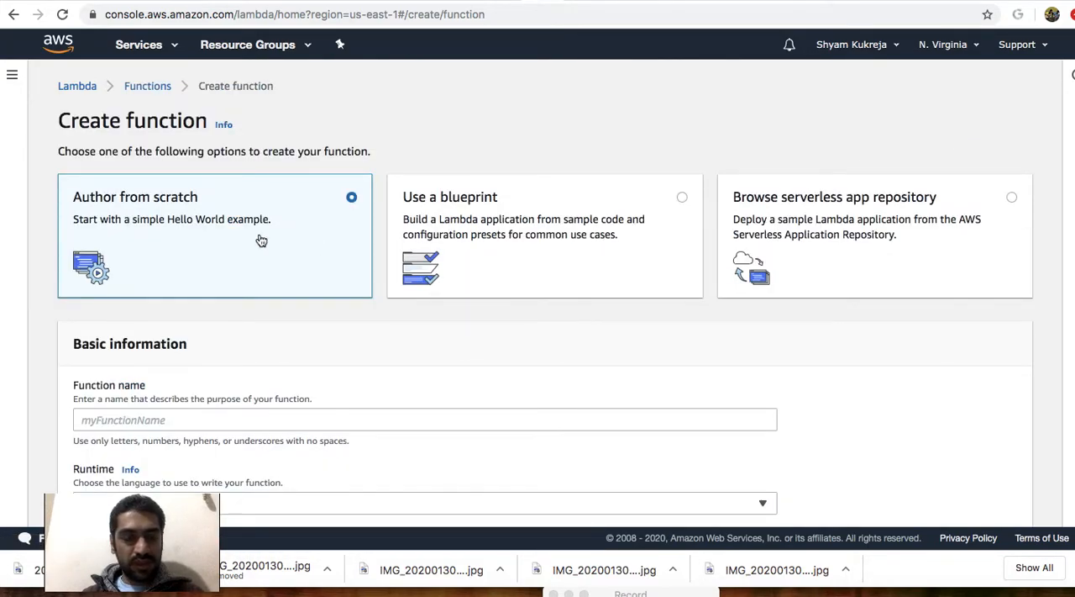
{"action": "scroll", "coordinate": [261, 240], "scroll_direction": "down", "scroll_amount": 1}
{"action": "scroll", "coordinate": [261, 241], "scroll_direction": "up", "scroll_amount": 1}
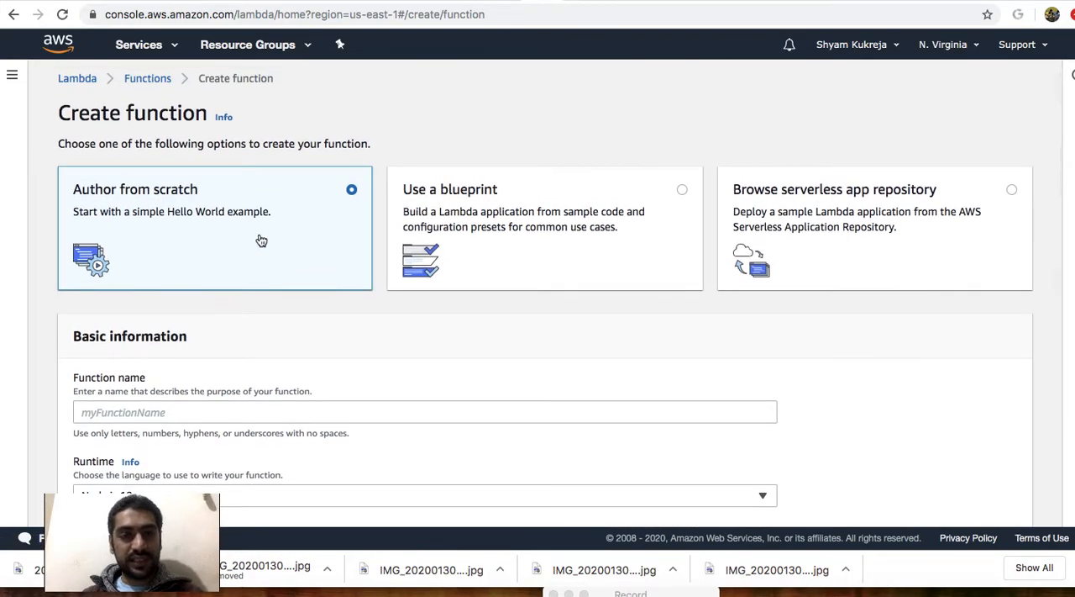
{"action": "scroll", "coordinate": [261, 240], "scroll_direction": "down", "scroll_amount": 3}
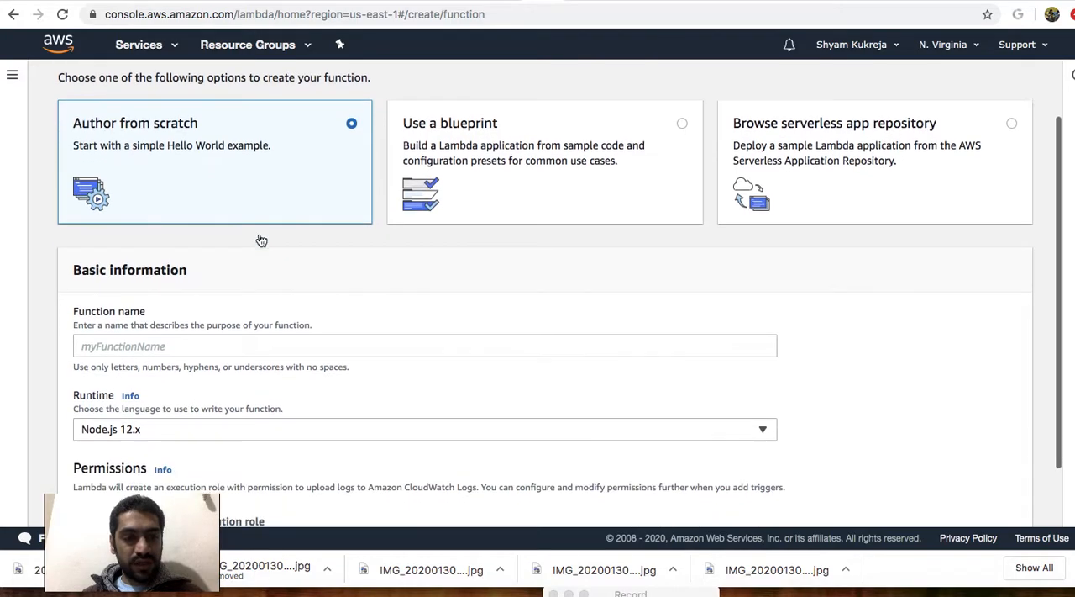
{"action": "left_click", "coordinate": [266, 308]}
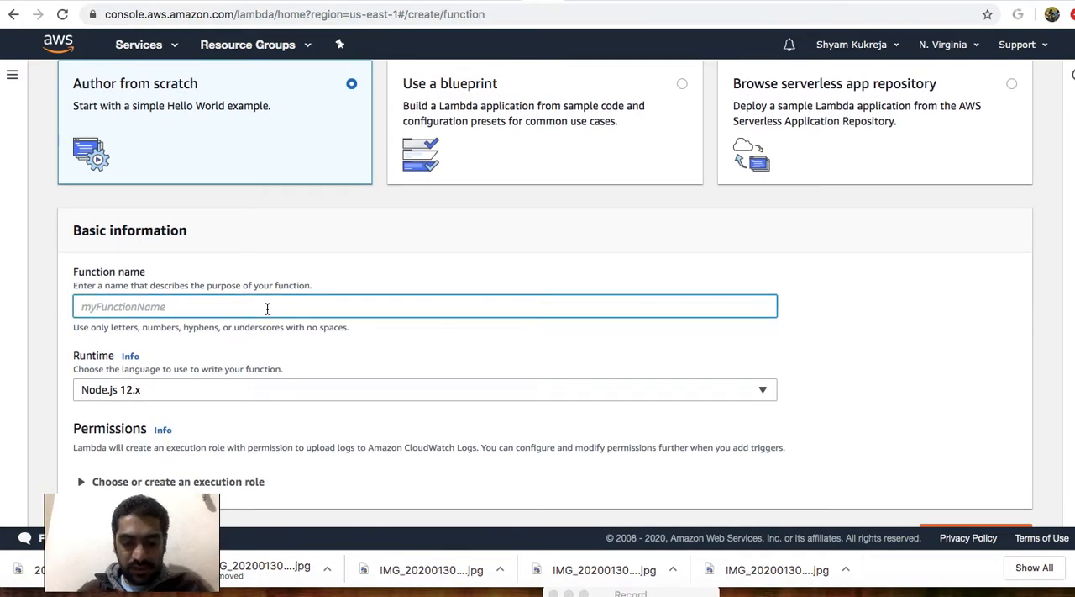
{"action": "type", "text": "my"}
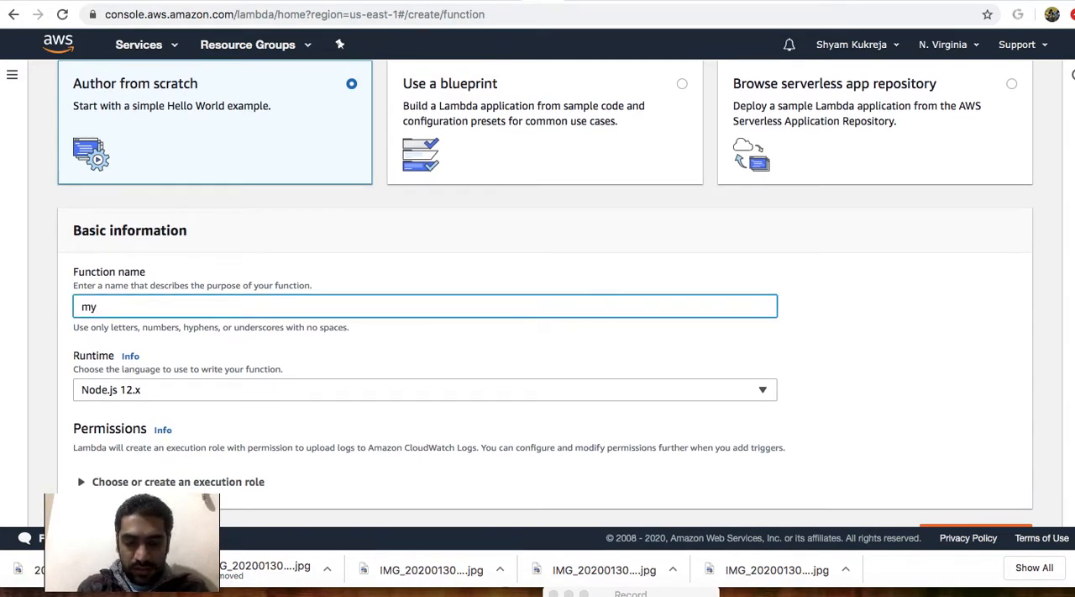
{"action": "type", "text": "-lambda"}
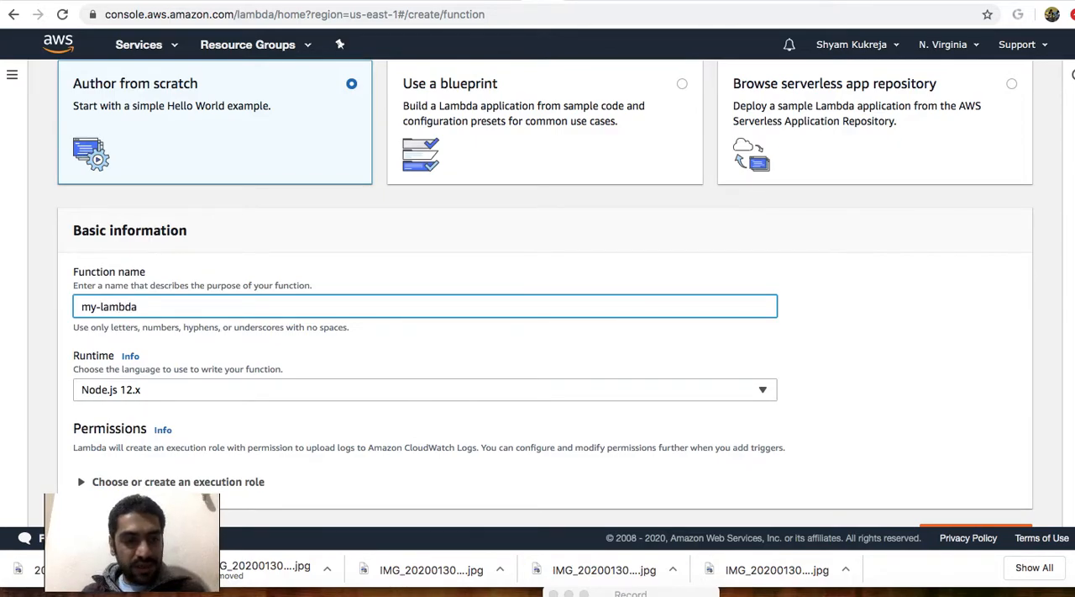
Set the my-lambda function's runtime to Python 3.6.
{"action": "scroll", "coordinate": [156, 353], "scroll_direction": "down", "scroll_amount": 1}
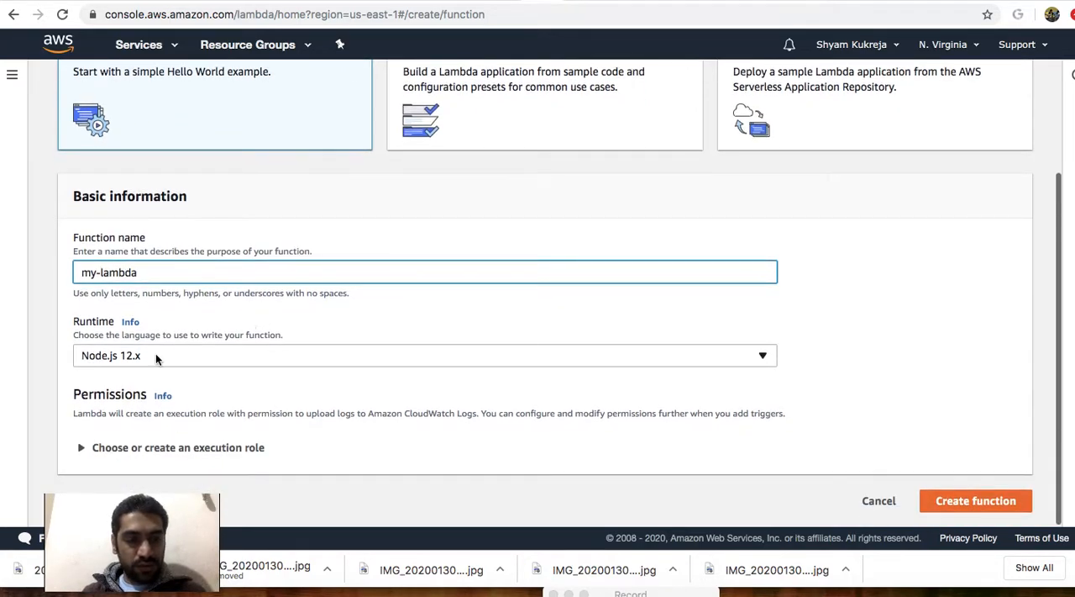
{"action": "left_click", "coordinate": [185, 357]}
{"action": "scroll", "coordinate": [187, 306], "scroll_direction": "down", "scroll_amount": 2}
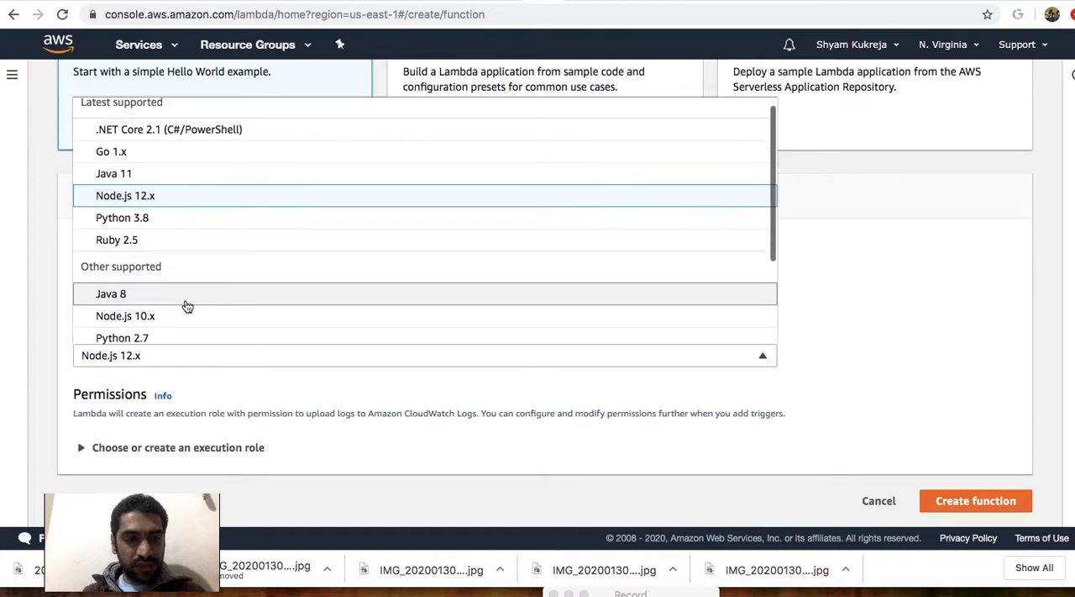
{"action": "left_click", "coordinate": [189, 283]}
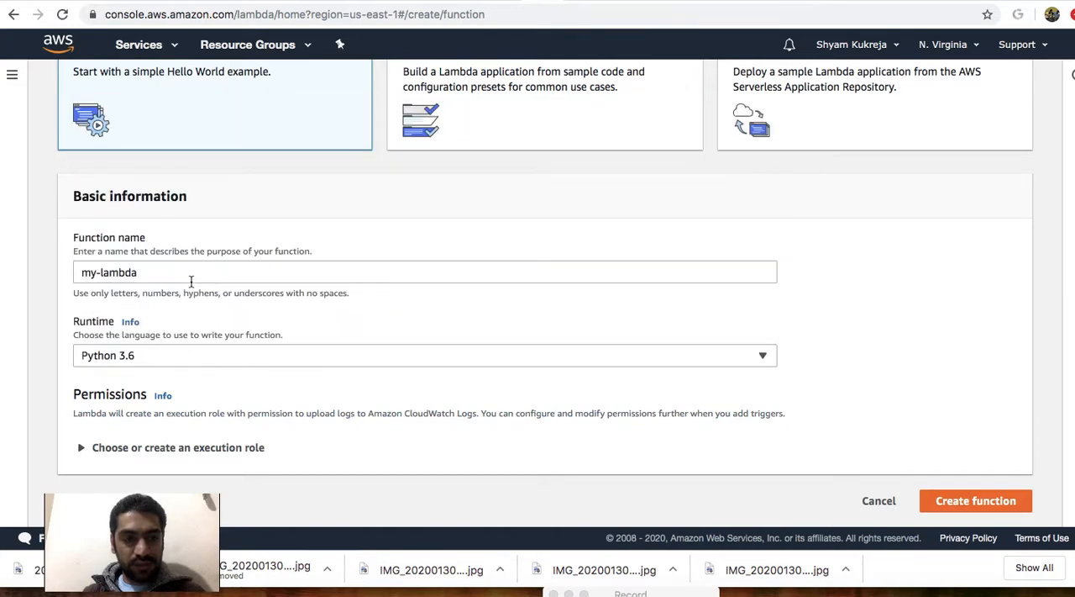
Keep the execution role option for a new role with basic Lambda permissions and create the function.
{"action": "left_click", "coordinate": [82, 450]}
{"action": "scroll", "coordinate": [284, 375], "scroll_direction": "down", "scroll_amount": 5}
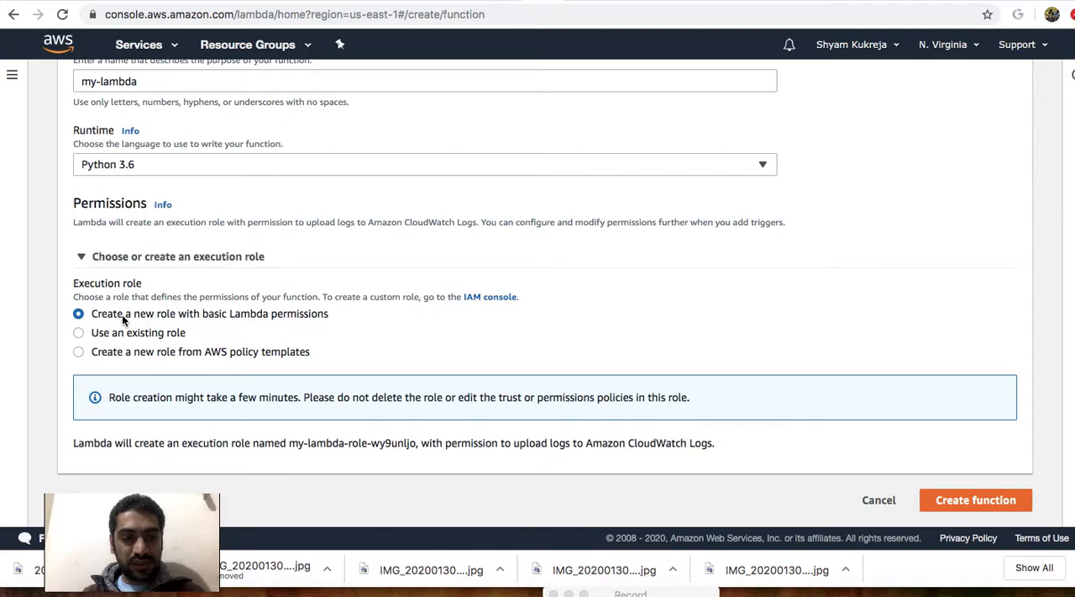
{"action": "left_click", "coordinate": [975, 504]}
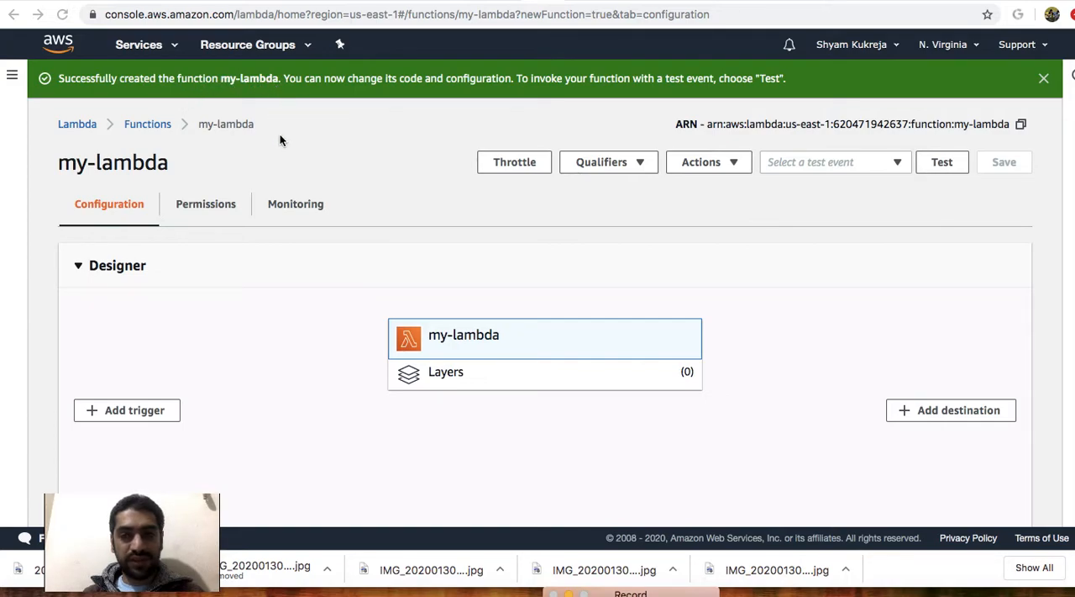
Review the my-lambda configuration: designer, code entry type, runtime, handler, inline code, environment variables and tags.
{"action": "scroll", "coordinate": [322, 295], "scroll_direction": "down", "scroll_amount": 2}
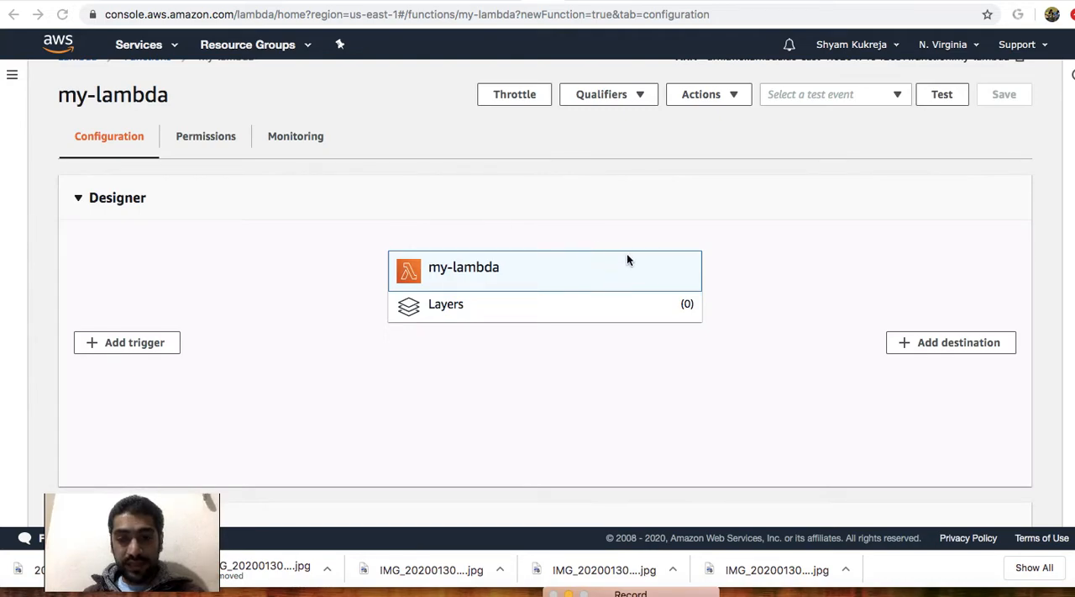
{"action": "scroll", "coordinate": [682, 281], "scroll_direction": "down", "scroll_amount": 4}
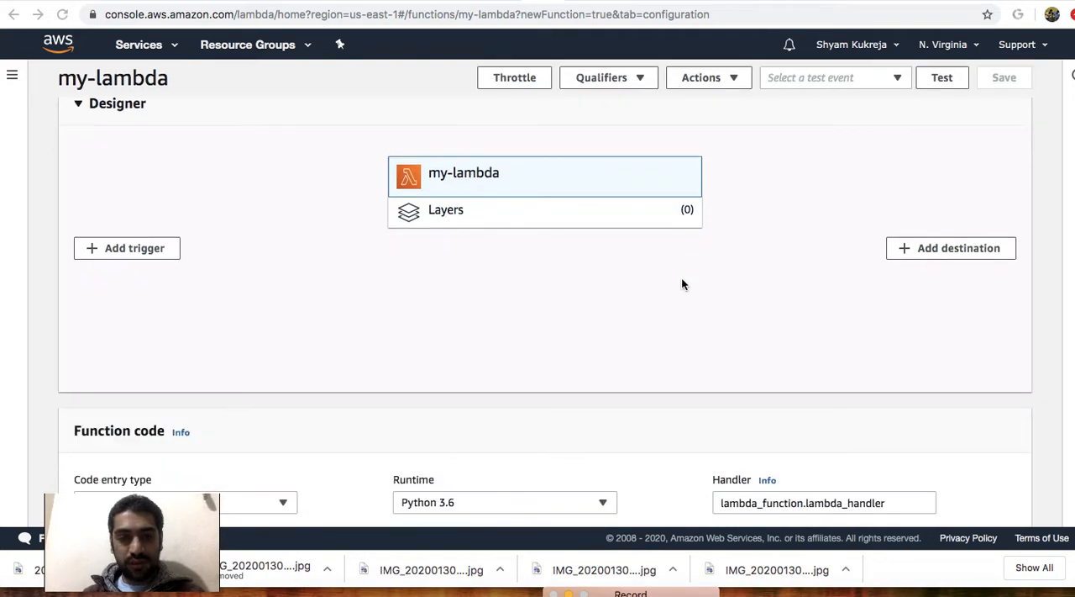
{"action": "scroll", "coordinate": [681, 273], "scroll_direction": "down", "scroll_amount": 5}
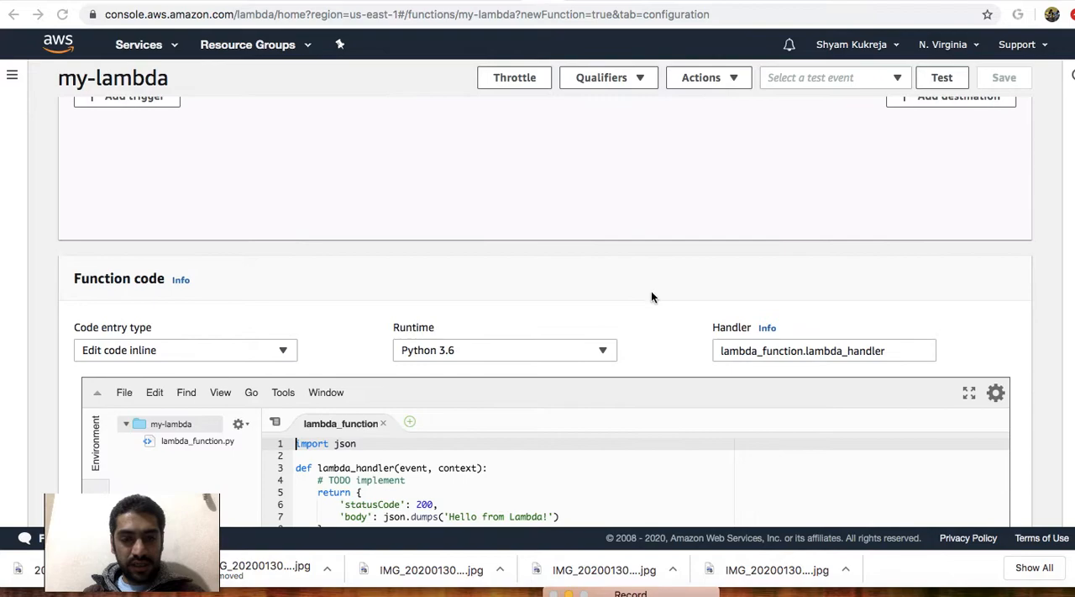
{"action": "left_click_drag", "start_coordinate": [321, 356], "coordinate": [294, 340]}
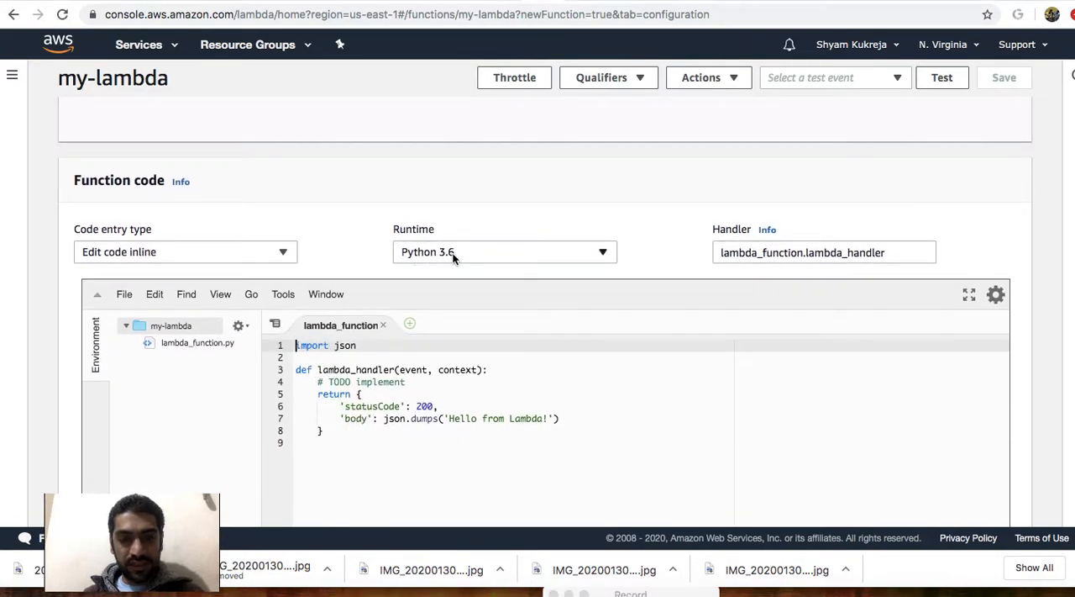
{"action": "left_click_drag", "start_coordinate": [719, 252], "coordinate": [886, 252]}
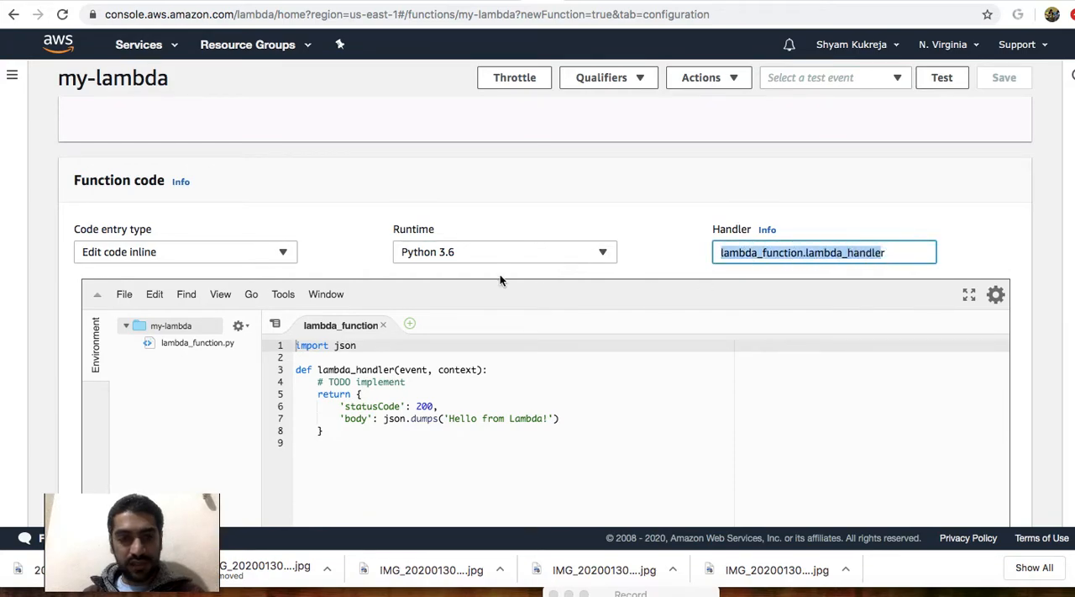
{"action": "scroll", "coordinate": [500, 280], "scroll_direction": "down", "scroll_amount": 10}
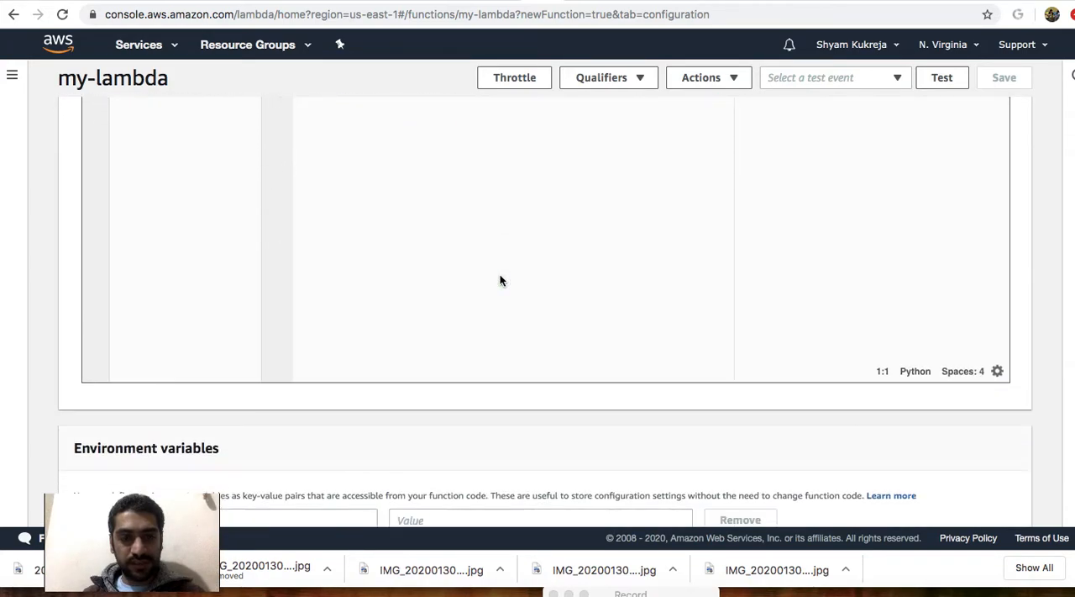
{"action": "scroll", "coordinate": [500, 280], "scroll_direction": "down", "scroll_amount": 4}
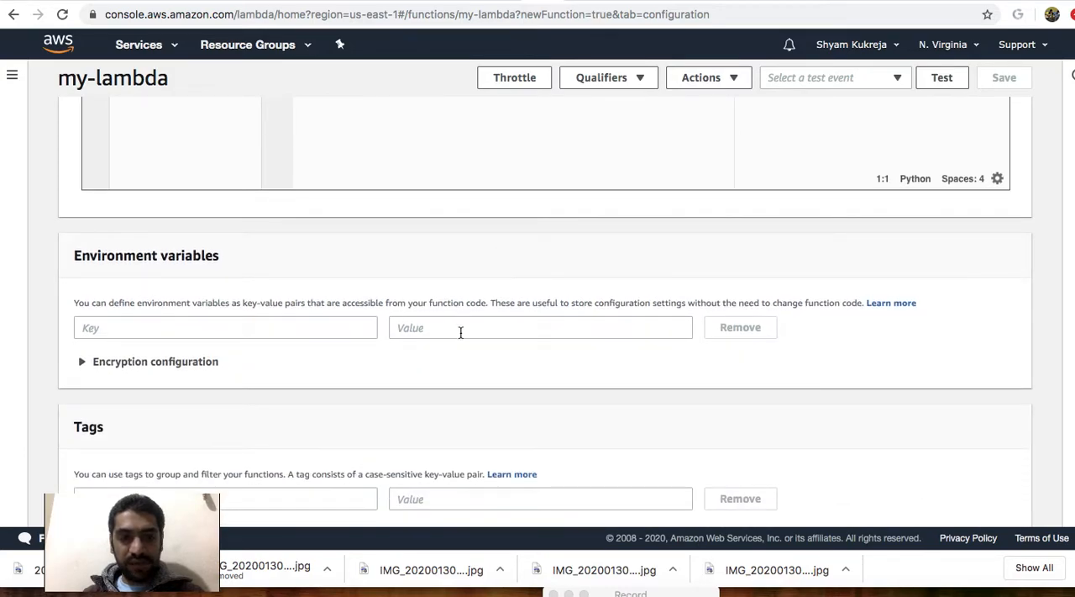
{"action": "scroll", "coordinate": [460, 332], "scroll_direction": "down", "scroll_amount": 5}
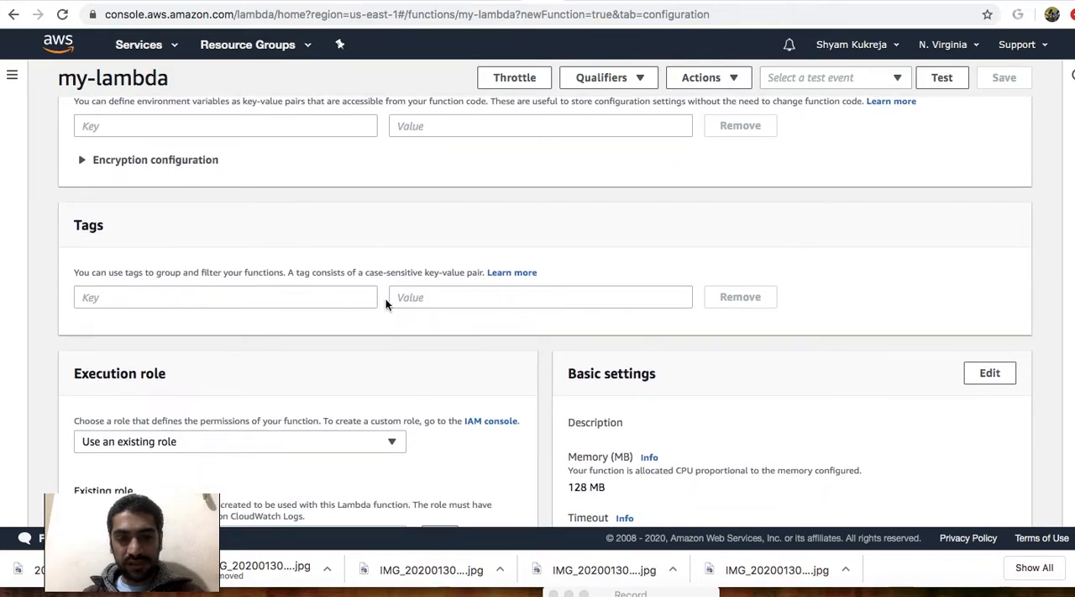
Review the available existing execution roles, keeping the my-lambda service role, and examine the memory and timeout settings.
{"action": "scroll", "coordinate": [420, 297], "scroll_direction": "down", "scroll_amount": 4}
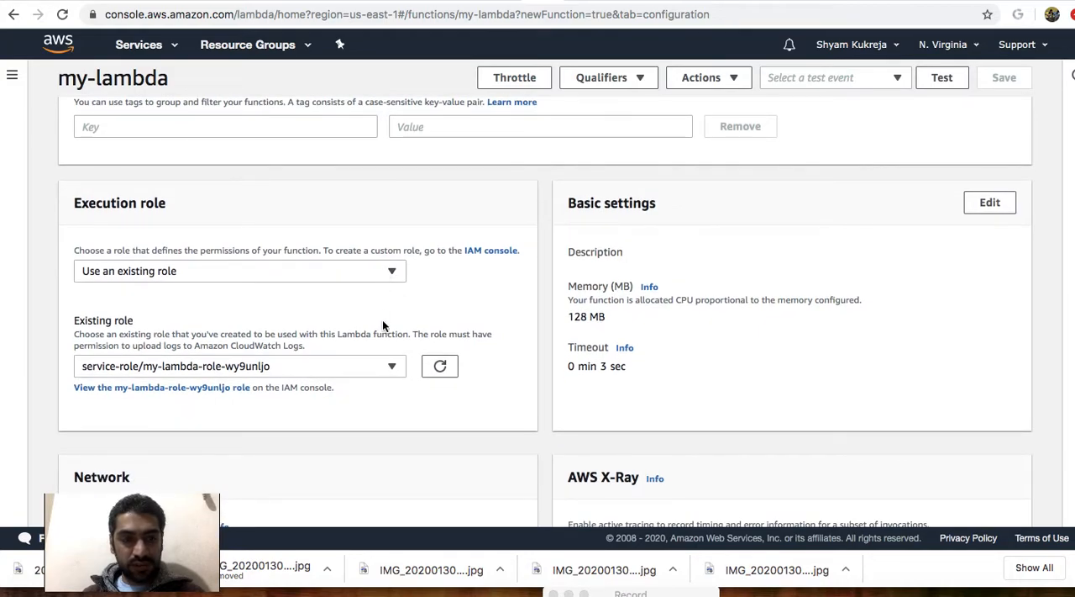
{"action": "left_click", "coordinate": [389, 367]}
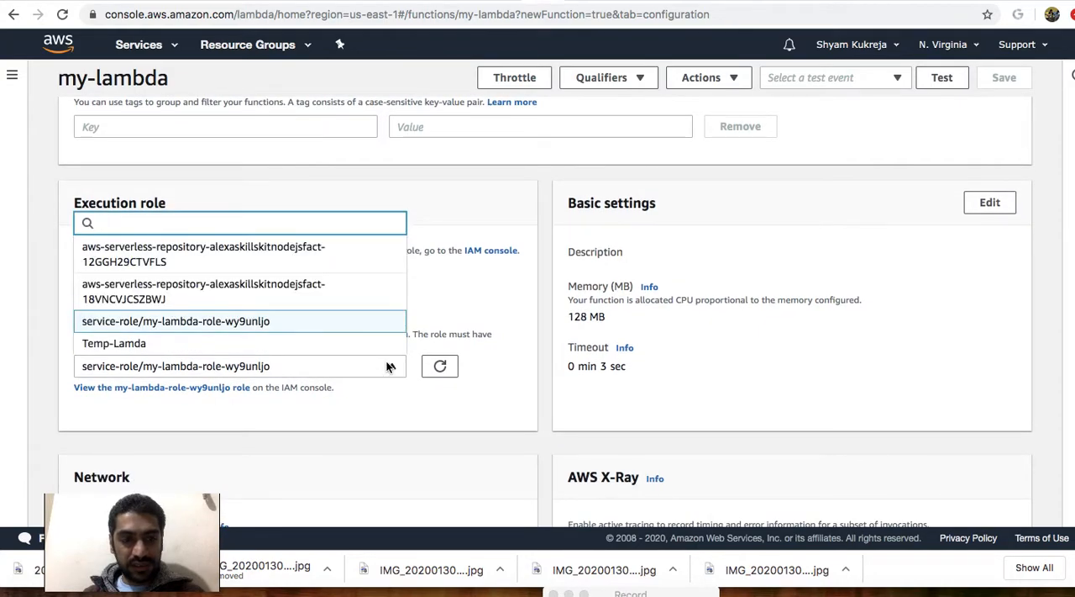
{"action": "left_click", "coordinate": [280, 320]}
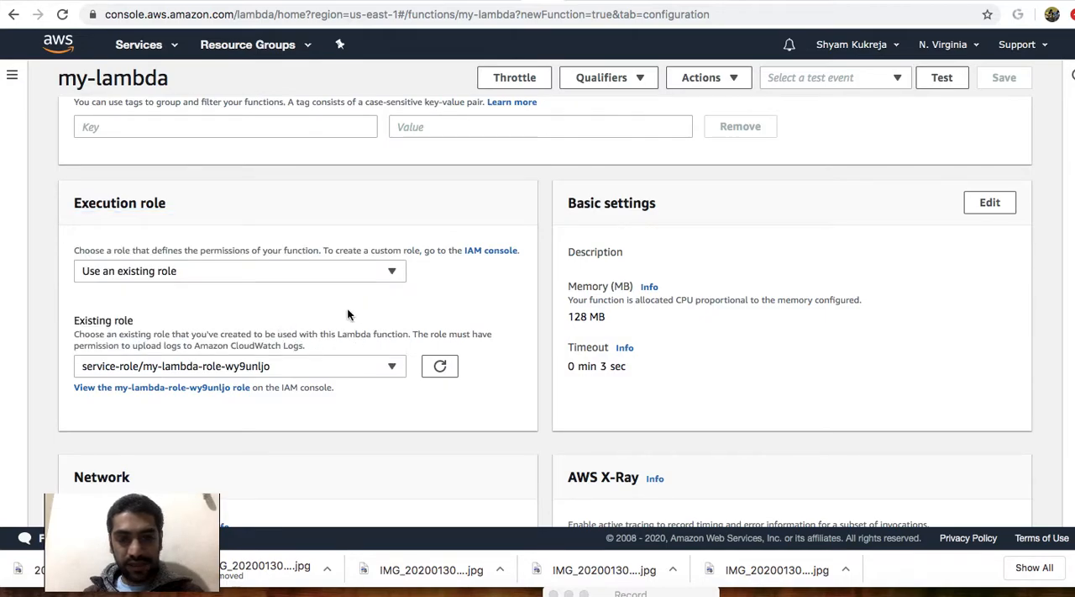
{"action": "scroll", "coordinate": [393, 313], "scroll_direction": "down", "scroll_amount": 1}
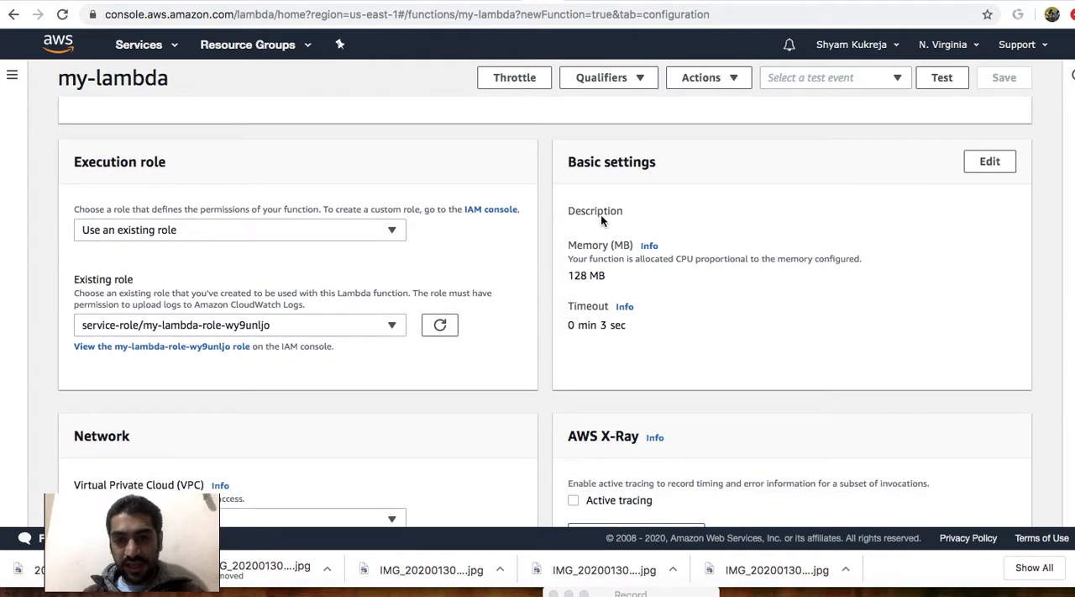
{"action": "left_click_drag", "start_coordinate": [611, 275], "coordinate": [572, 275]}
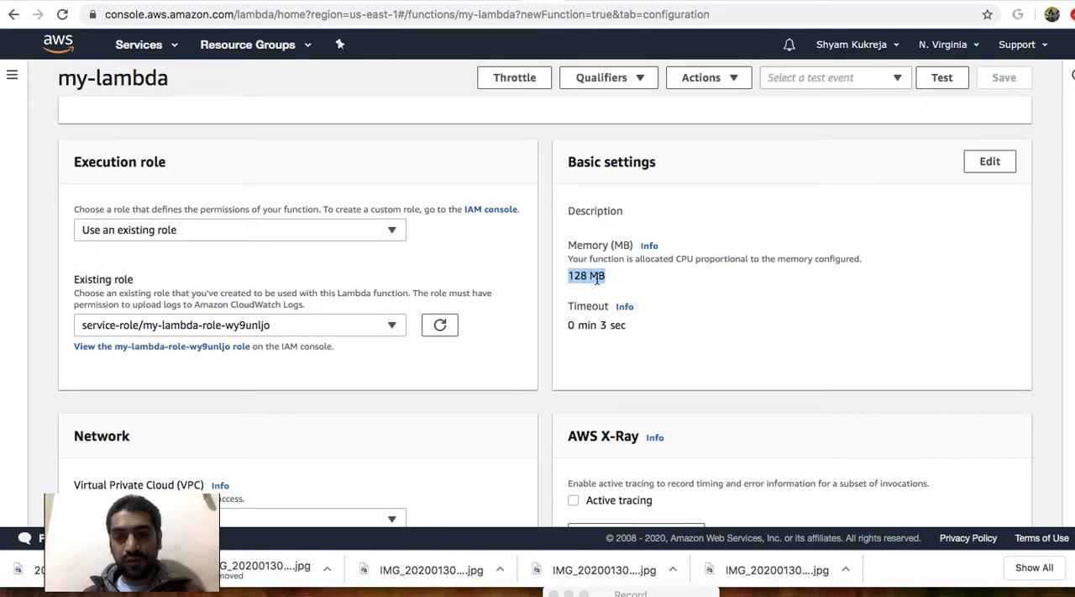
{"action": "left_click_drag", "start_coordinate": [568, 325], "coordinate": [625, 325]}
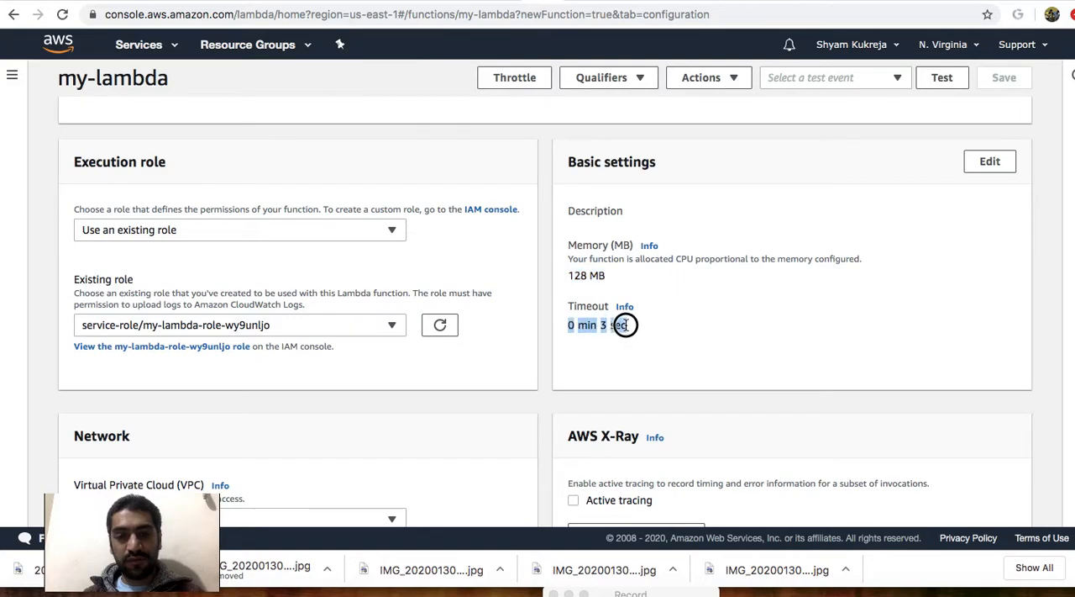
{"action": "left_click", "coordinate": [680, 326]}
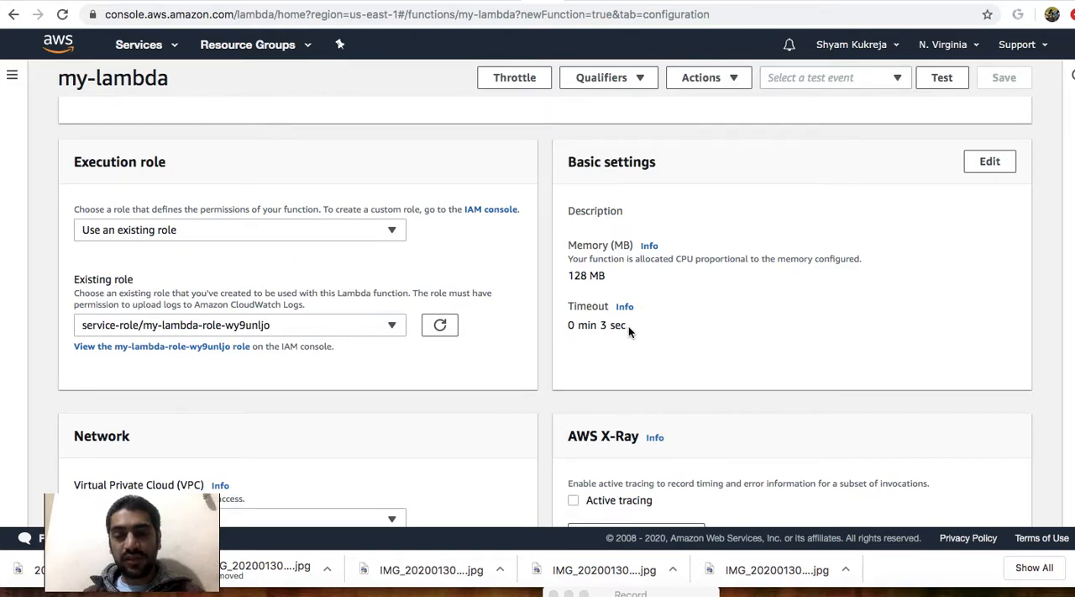
Try the function's memory setting at 3008 MB and back at 128 MB, and leave the basic settings without saving.
{"action": "left_click", "coordinate": [988, 175]}
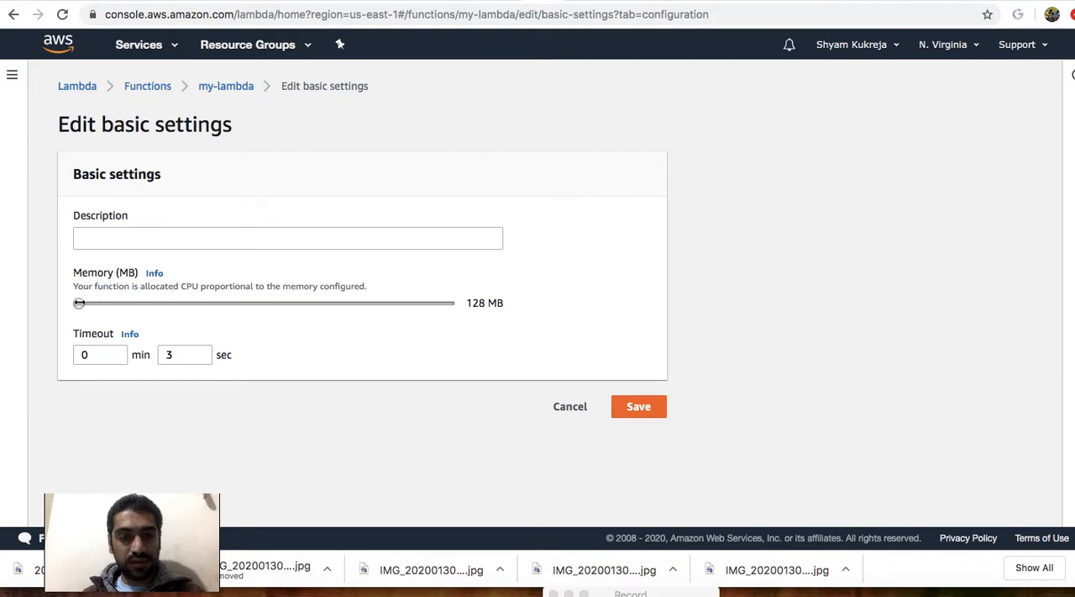
{"action": "left_click_drag", "start_coordinate": [79, 303], "coordinate": [444, 304]}
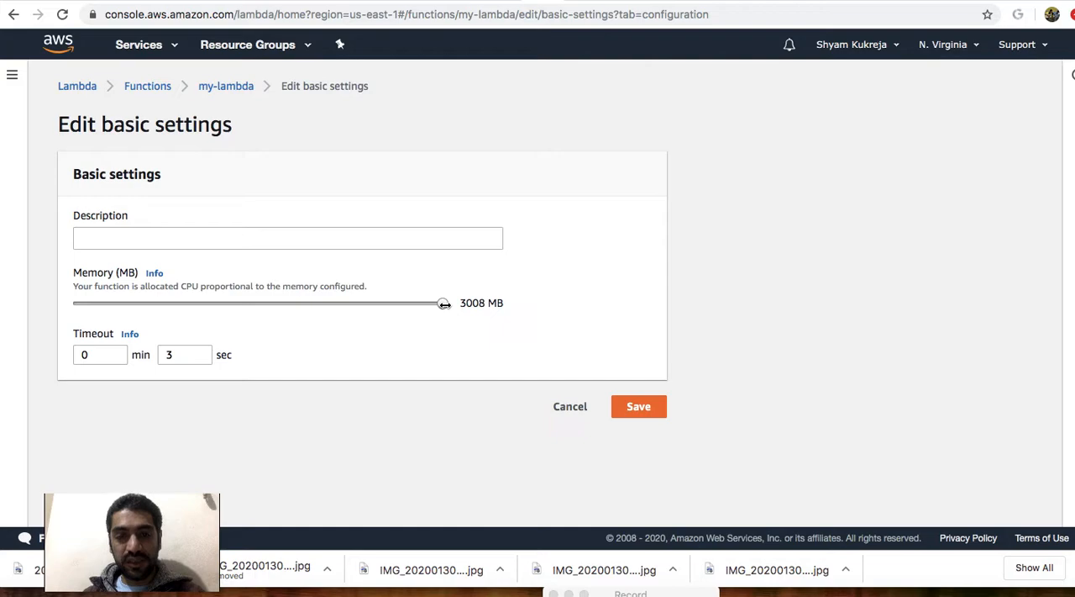
{"action": "left_click_drag", "start_coordinate": [443, 304], "coordinate": [51, 305]}
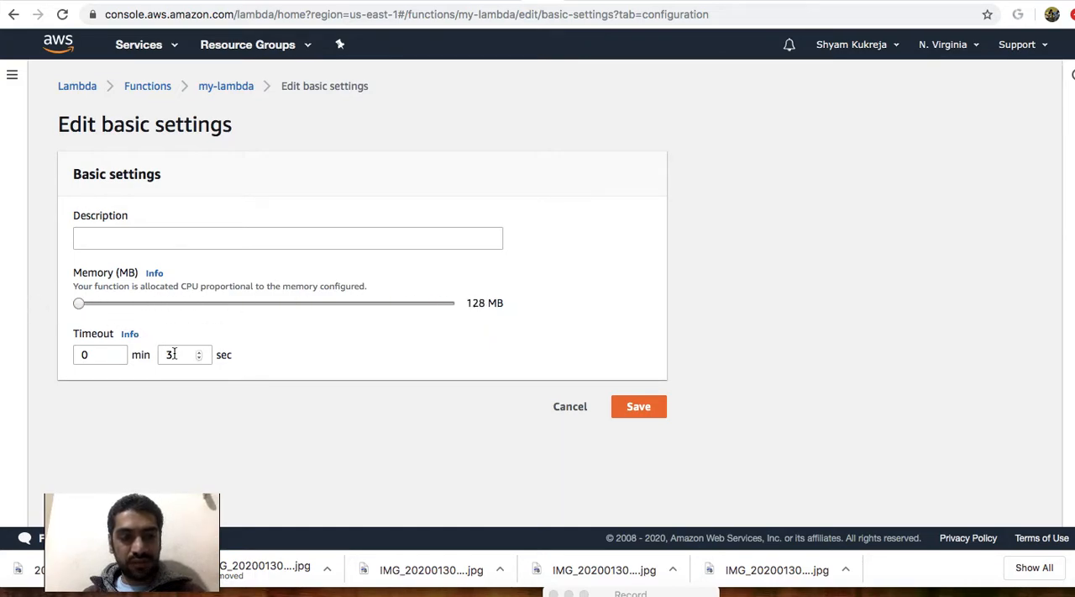
{"action": "left_click", "coordinate": [578, 408]}
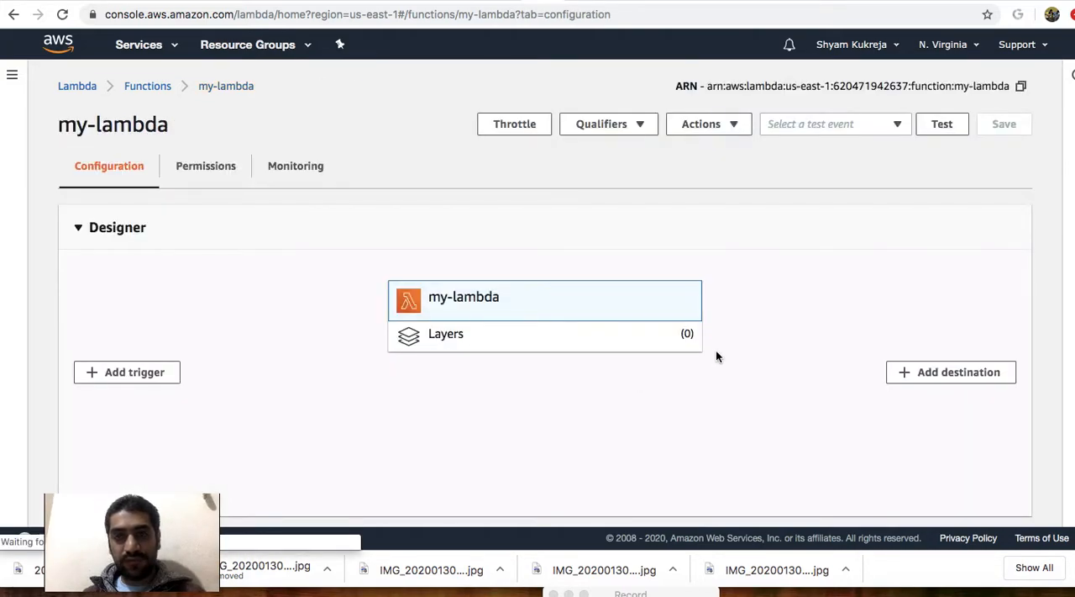
Review the my-lambda function's execution role, basic settings, network, X-Ray tracing and concurrency sections.
{"action": "scroll", "coordinate": [739, 376], "scroll_direction": "down", "scroll_amount": 10}
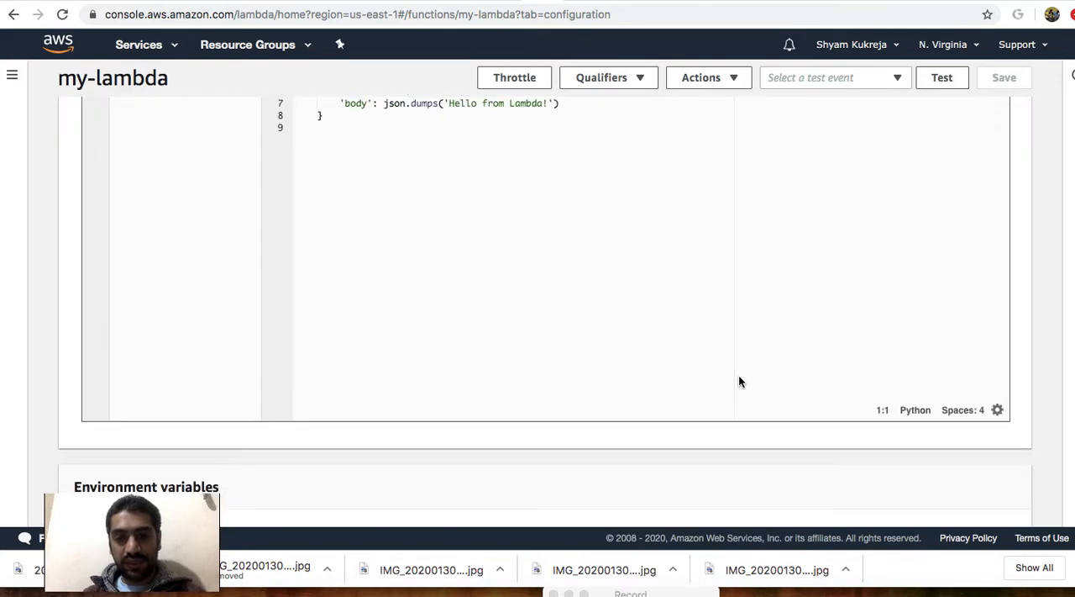
{"action": "scroll", "coordinate": [739, 382], "scroll_direction": "down", "scroll_amount": 15}
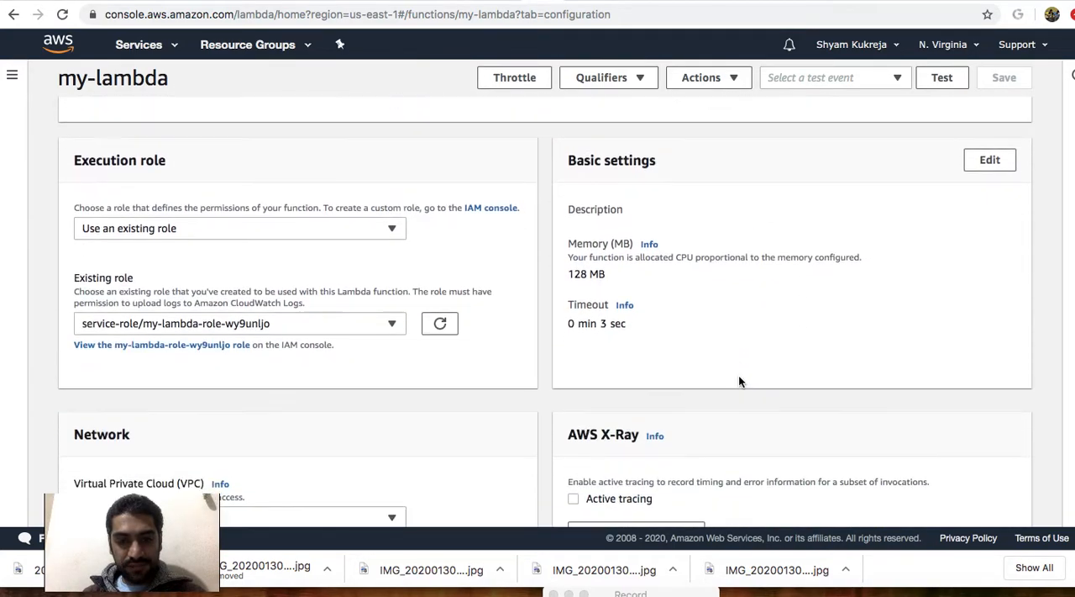
{"action": "scroll", "coordinate": [739, 374], "scroll_direction": "down", "scroll_amount": 1}
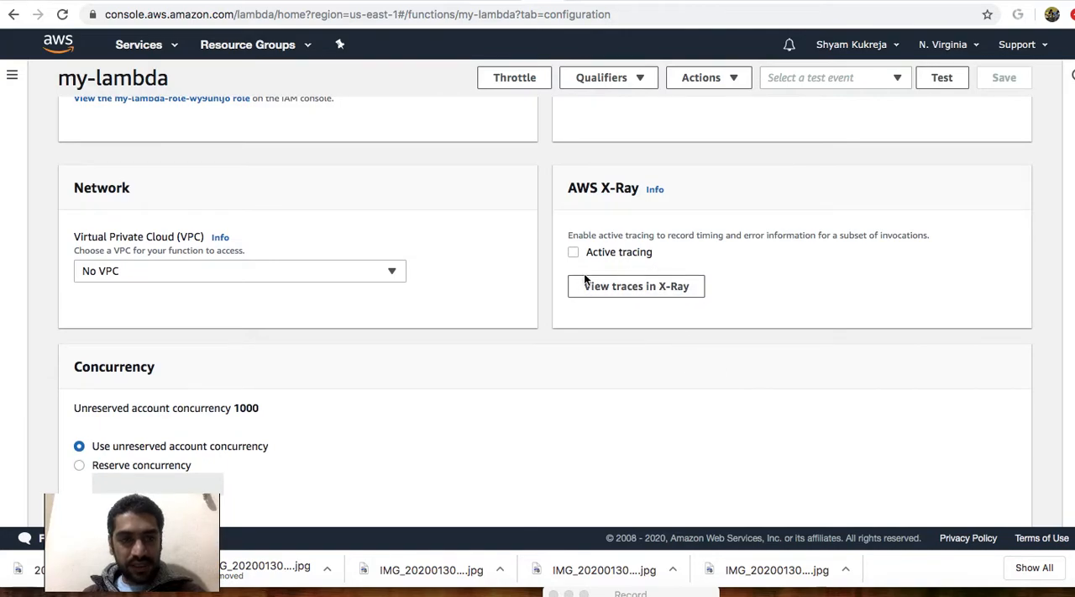
{"action": "scroll", "coordinate": [520, 274], "scroll_direction": "down", "scroll_amount": 1}
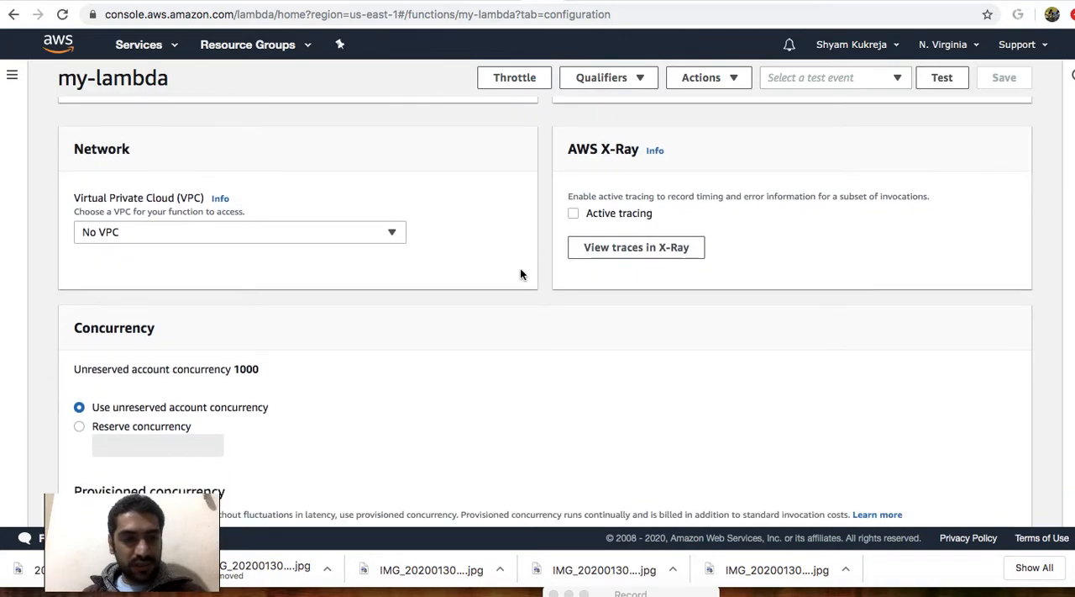
{"action": "scroll", "coordinate": [520, 274], "scroll_direction": "down", "scroll_amount": 1}
{"action": "scroll", "coordinate": [451, 251], "scroll_direction": "down", "scroll_amount": 3}
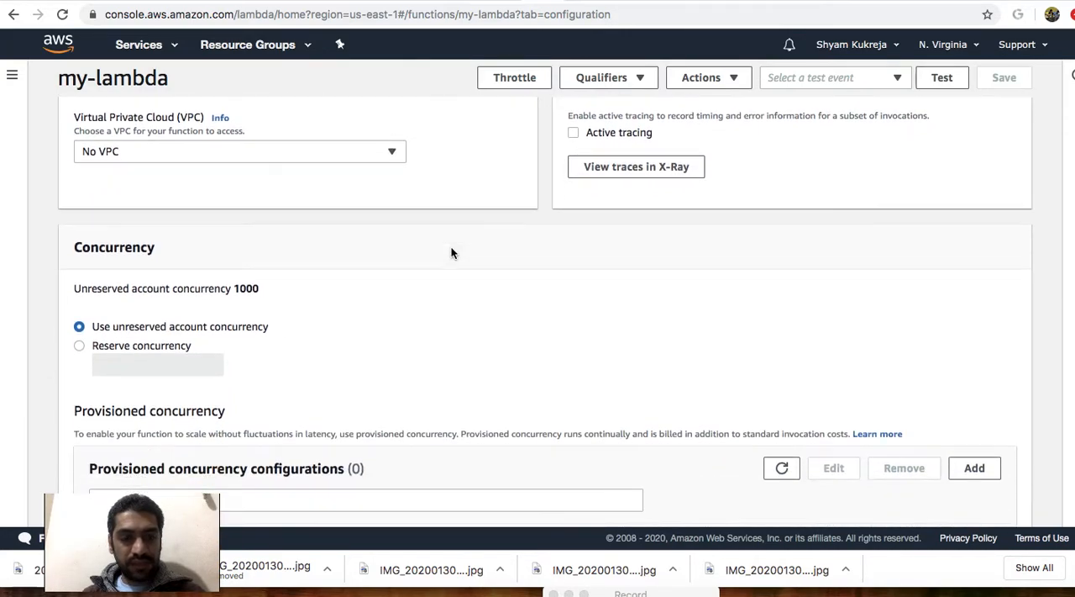
{"action": "scroll", "coordinate": [452, 253], "scroll_direction": "down", "scroll_amount": 2}
{"action": "scroll", "coordinate": [451, 253], "scroll_direction": "up", "scroll_amount": 15}
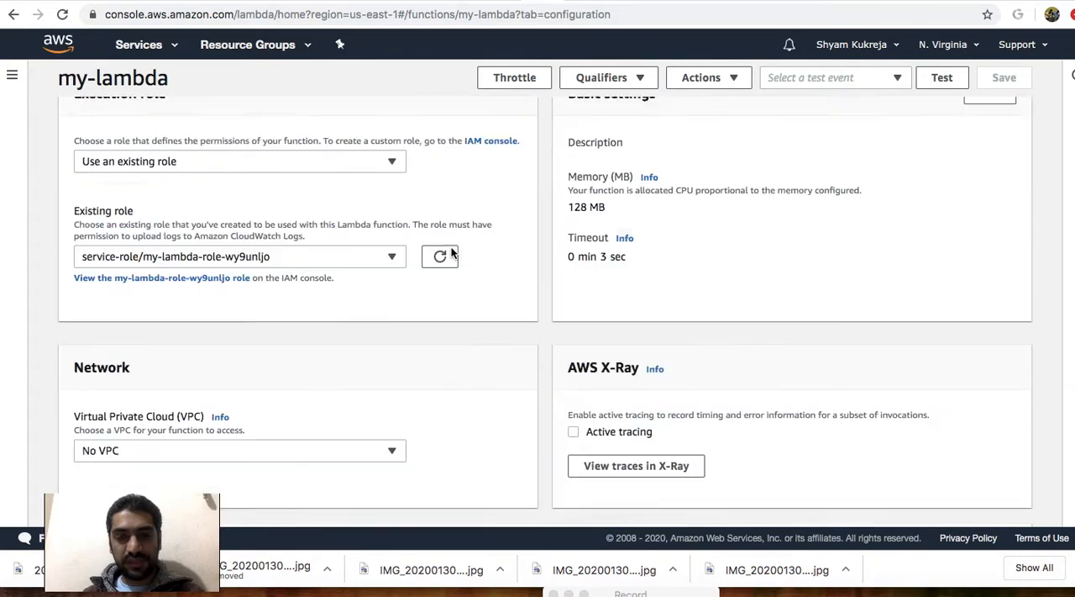
{"action": "scroll", "coordinate": [453, 254], "scroll_direction": "down", "scroll_amount": 1}
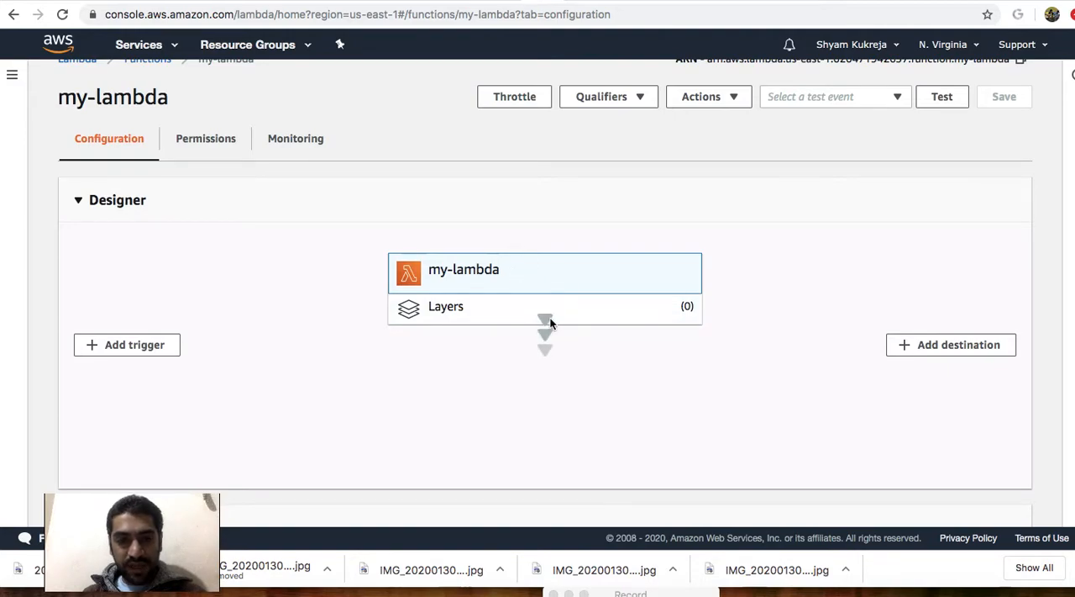
Replace the default code in lambda_function with the copied boto3 script that stops an EC2 instance and returns a message.
{"action": "scroll", "coordinate": [549, 320], "scroll_direction": "down", "scroll_amount": 8}
{"action": "scroll", "coordinate": [550, 323], "scroll_direction": "down", "scroll_amount": 3}
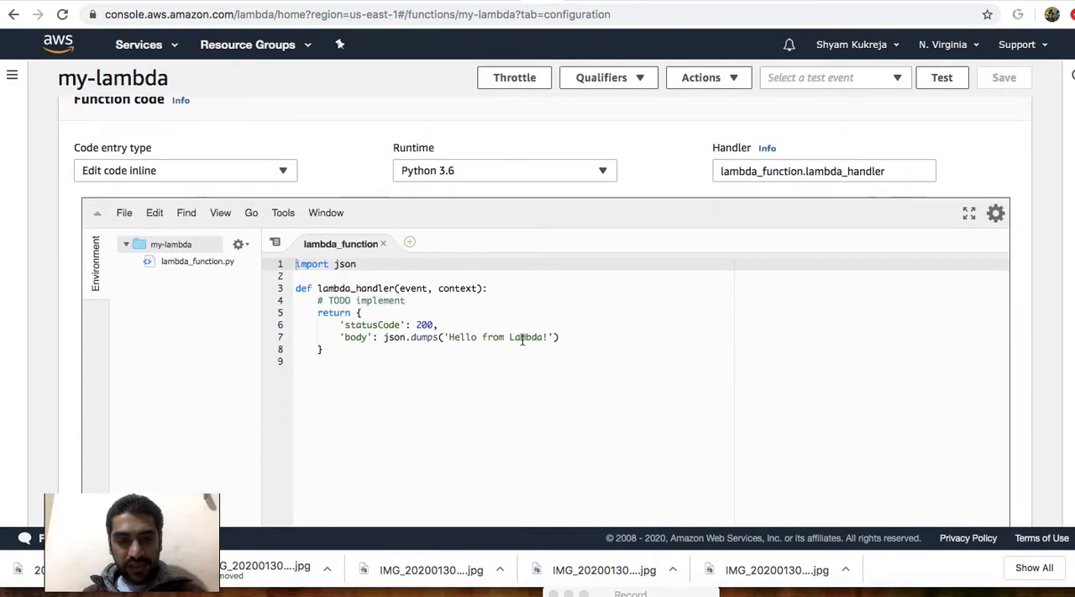
{"action": "left_click_drag", "start_coordinate": [347, 352], "coordinate": [292, 266]}
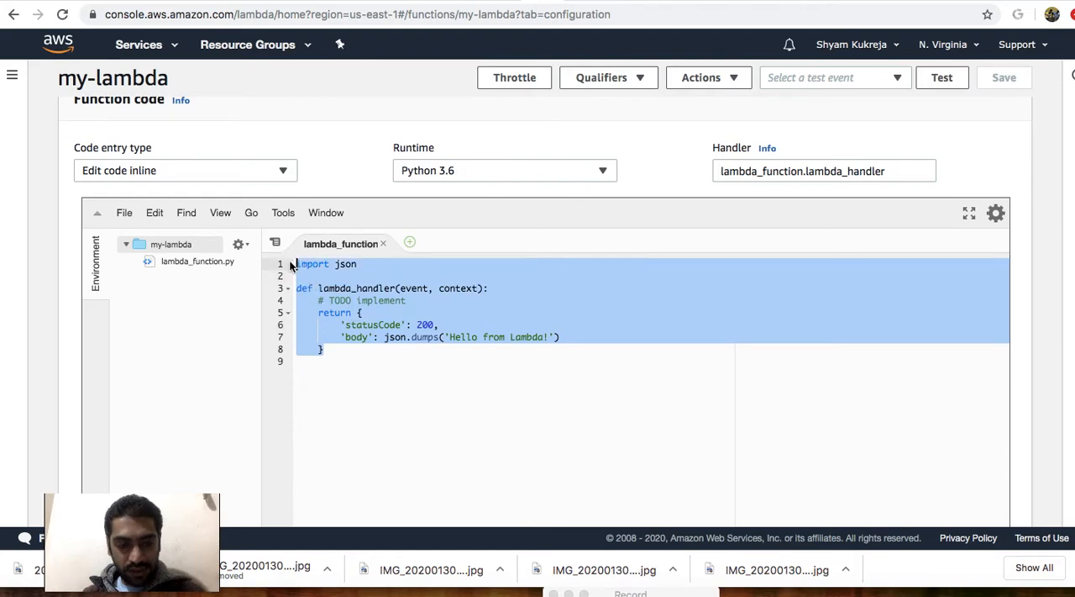
{"action": "type", "text": "import boto3 from boto3 import client as boto3_client from datetime import datetime import json import time  instance_id = 'i-0c5d239e59aae0766' # This is the instance ID from the event ec2 = boto3.client('ec2') lambda_client = boto3_client('lambda') mesg = \"stopped your instance\"  def lambda_handler(event, context):     ec2.stop_instances(InstanceIds=[instance_id])     print('stopped your instances: ' + str(instance_id))     return mesg"}
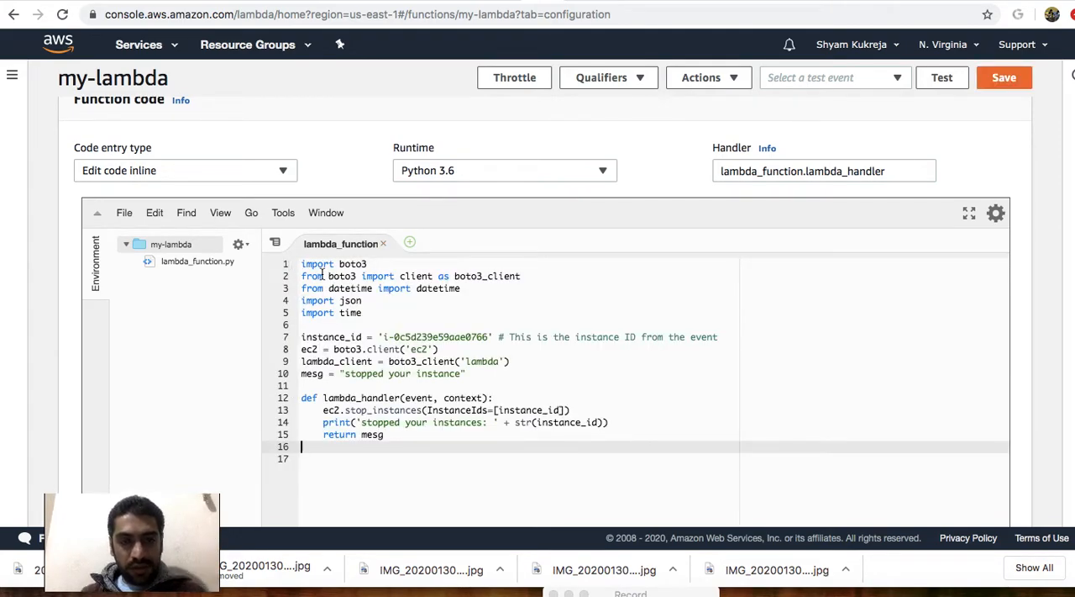
Examine the script's imports and compare its instance_id value with the demo-virgina instance ID copied from the EC2 instances page.
{"action": "left_click_drag", "start_coordinate": [303, 266], "coordinate": [363, 313]}
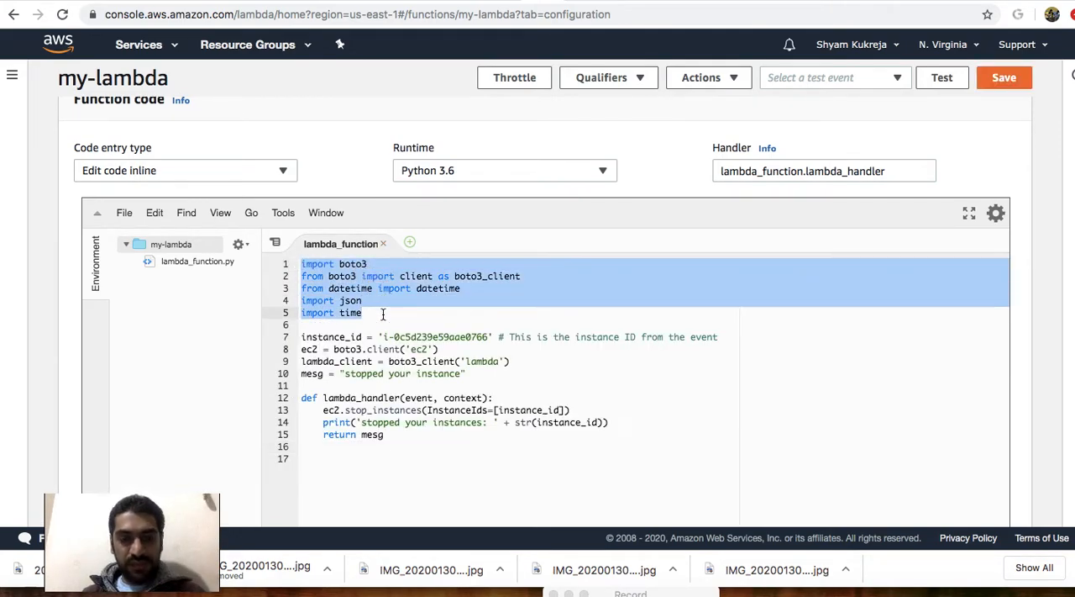
{"action": "double_click", "coordinate": [350, 264]}
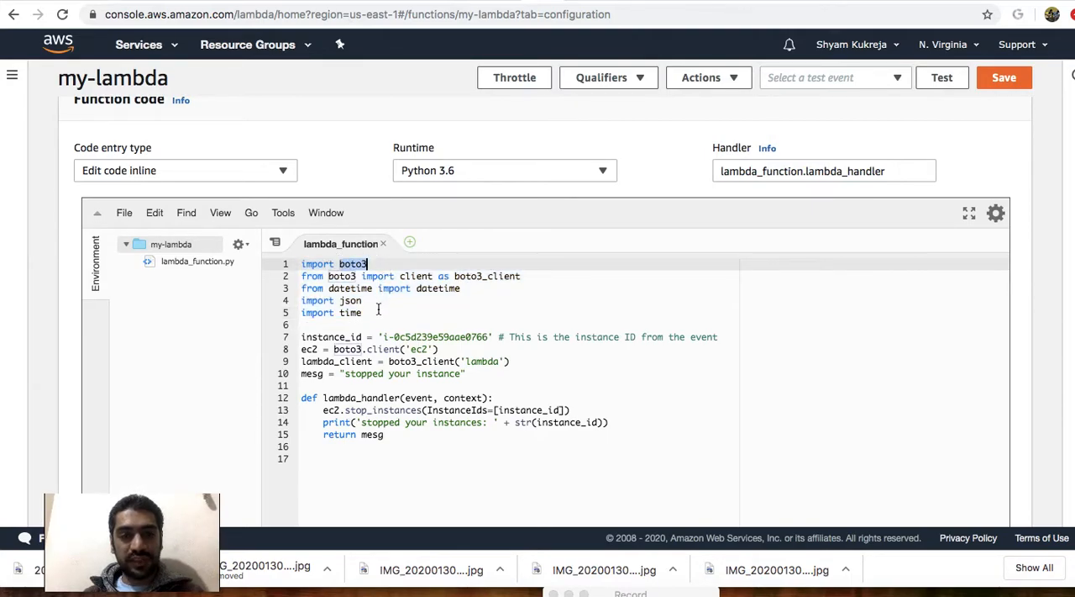
{"action": "left_click_drag", "start_coordinate": [304, 336], "coordinate": [438, 336]}
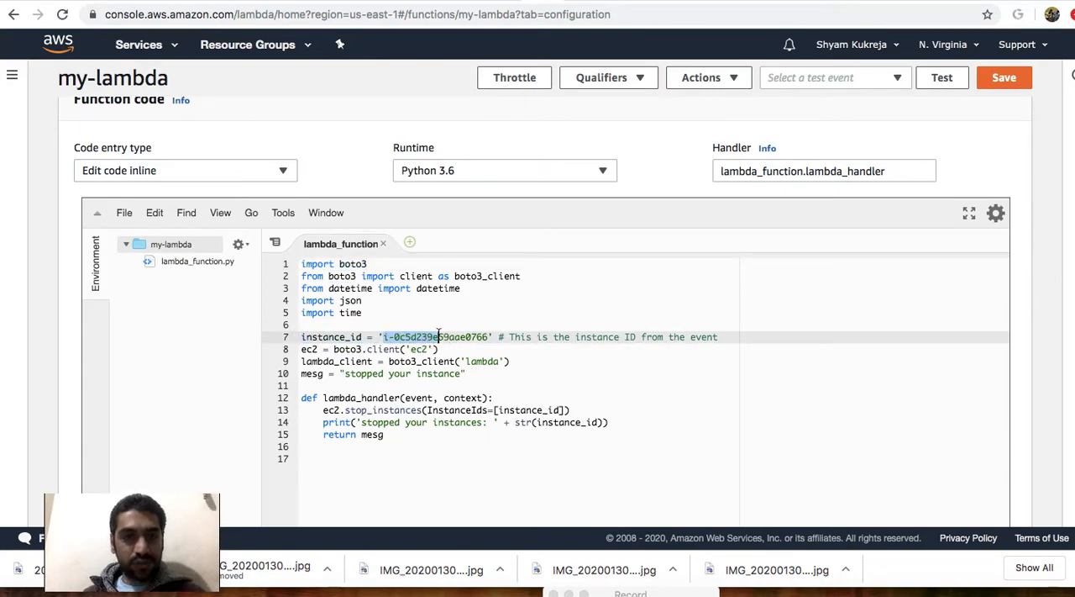
{"action": "left_click", "coordinate": [475, 1]}
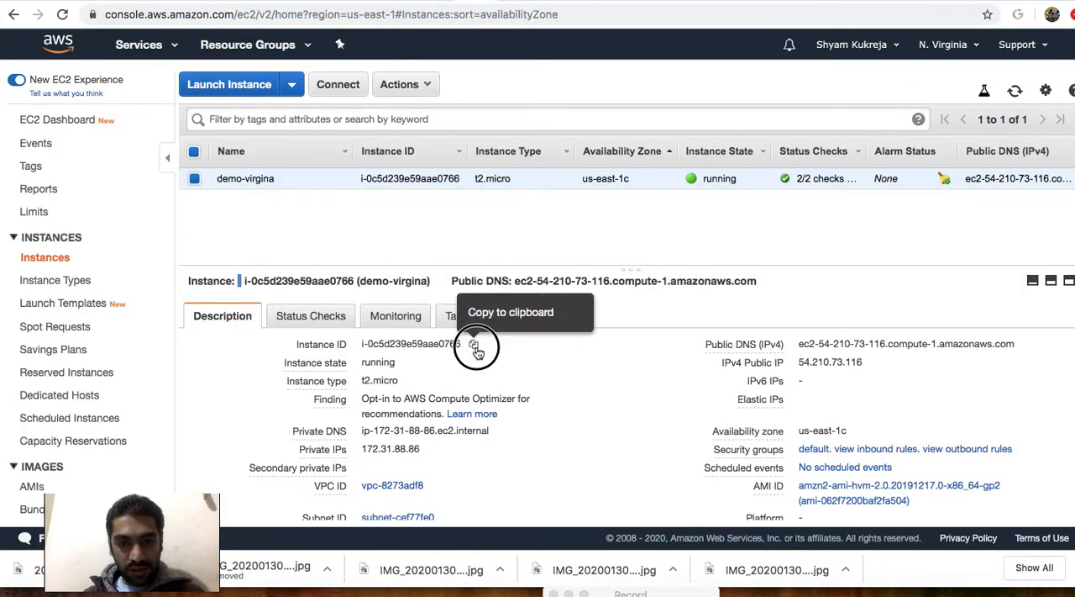
{"action": "left_click", "coordinate": [474, 345]}
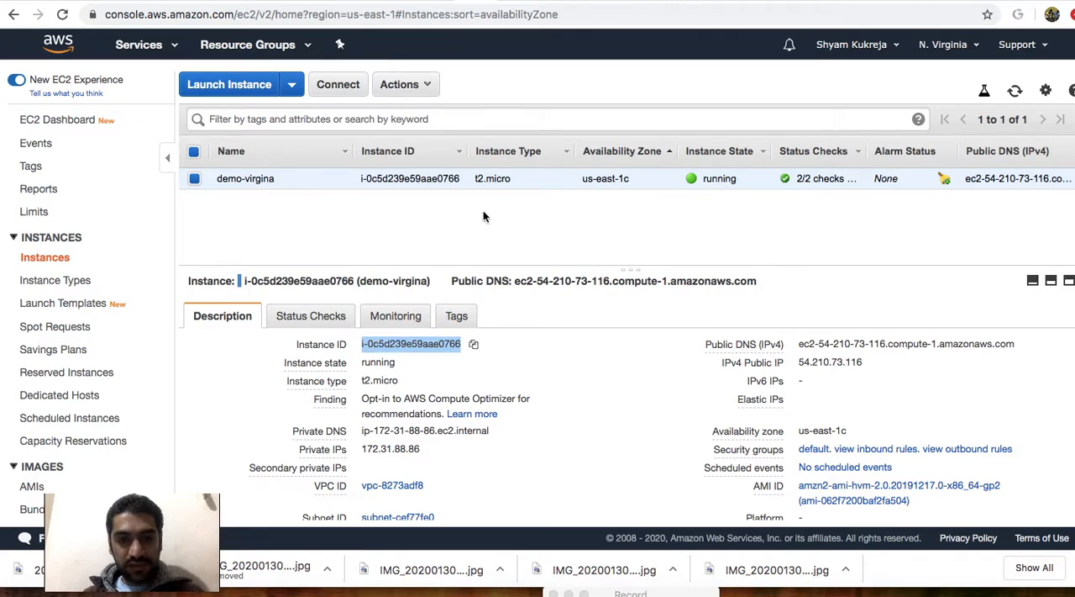
{"action": "left_click", "coordinate": [540, 0]}
{"action": "left_click_drag", "start_coordinate": [488, 337], "coordinate": [384, 337]}
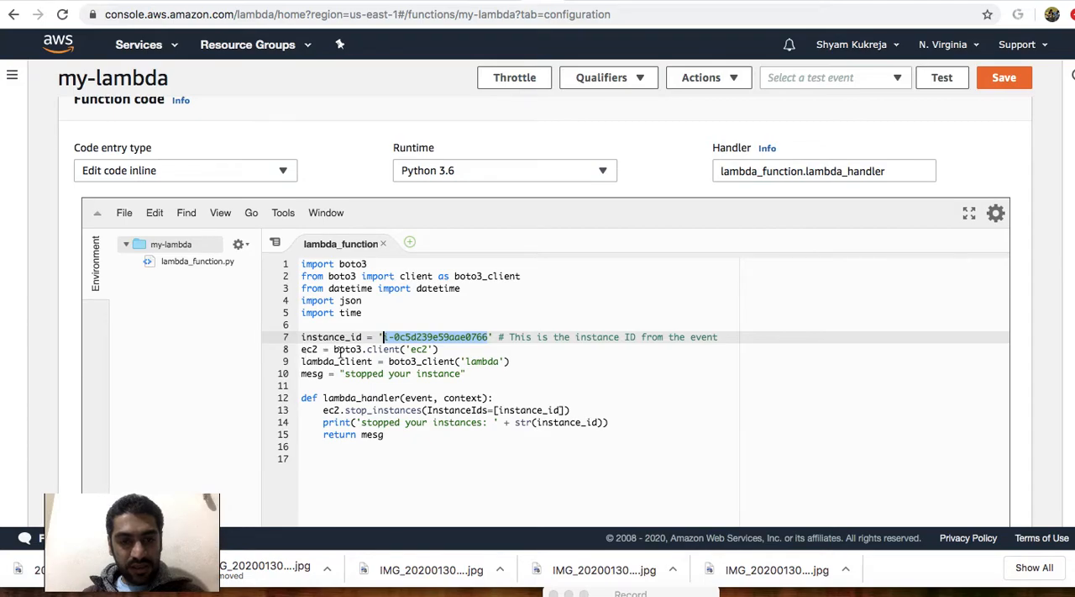
Examine the definitions of the ec2 client, the lambda_client and the mesg text in the script.
{"action": "left_click_drag", "start_coordinate": [334, 350], "coordinate": [402, 350]}
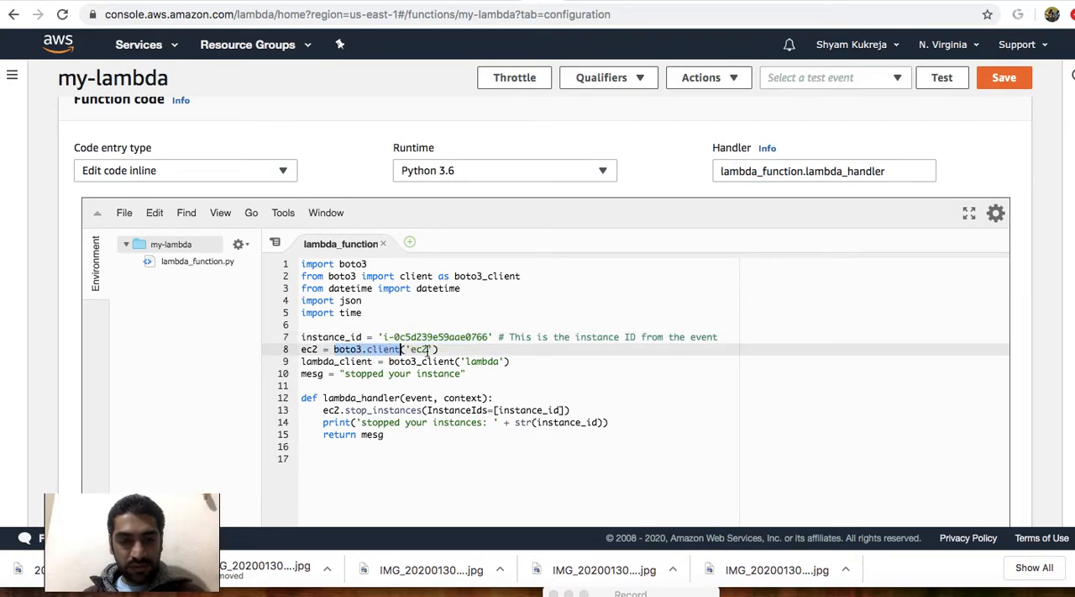
{"action": "left_click_drag", "start_coordinate": [318, 351], "coordinate": [306, 351]}
{"action": "left_click_drag", "start_coordinate": [439, 349], "coordinate": [336, 351]}
{"action": "left_click", "coordinate": [338, 385]}
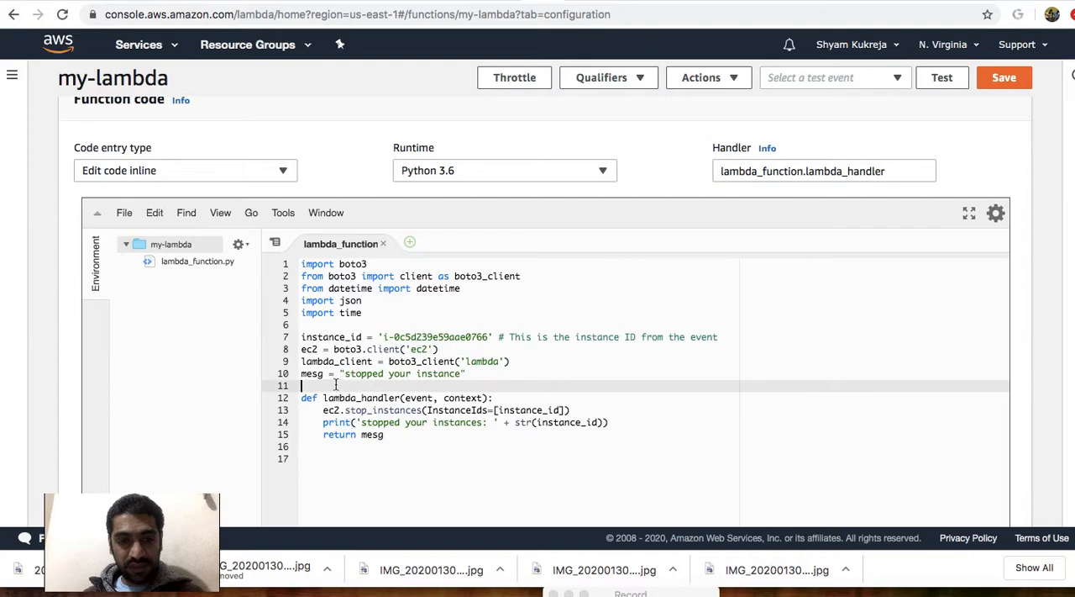
{"action": "double_click", "coordinate": [305, 362]}
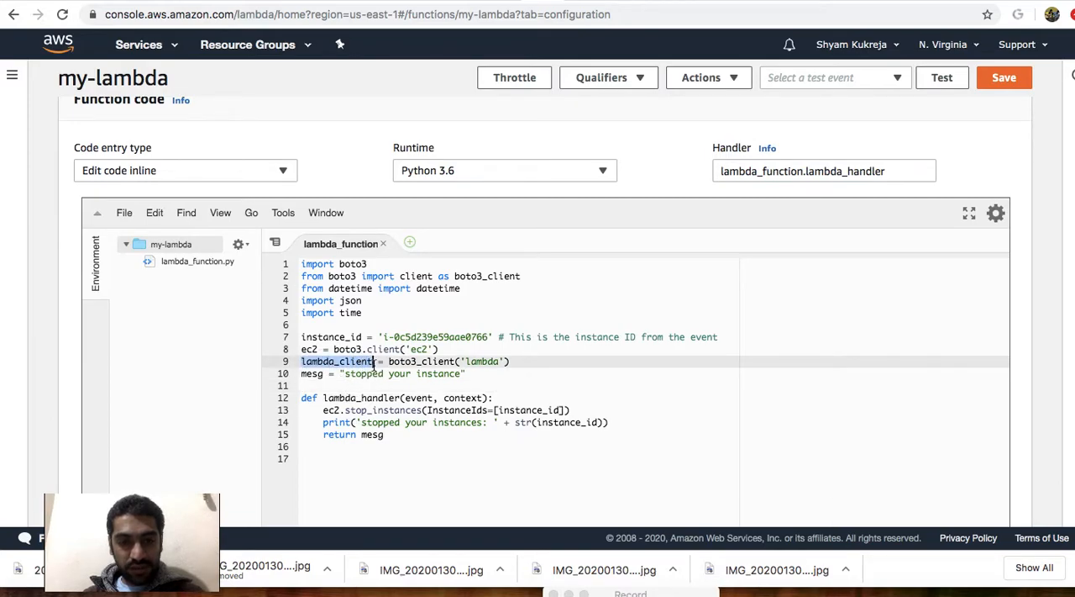
{"action": "left_click", "coordinate": [398, 398]}
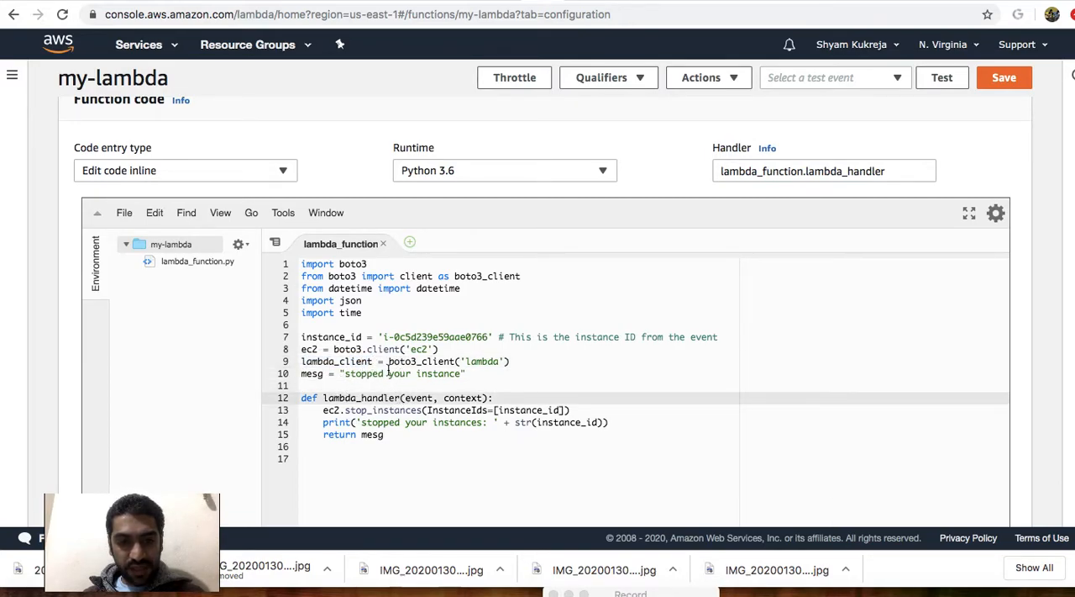
{"action": "left_click_drag", "start_coordinate": [389, 361], "coordinate": [450, 362]}
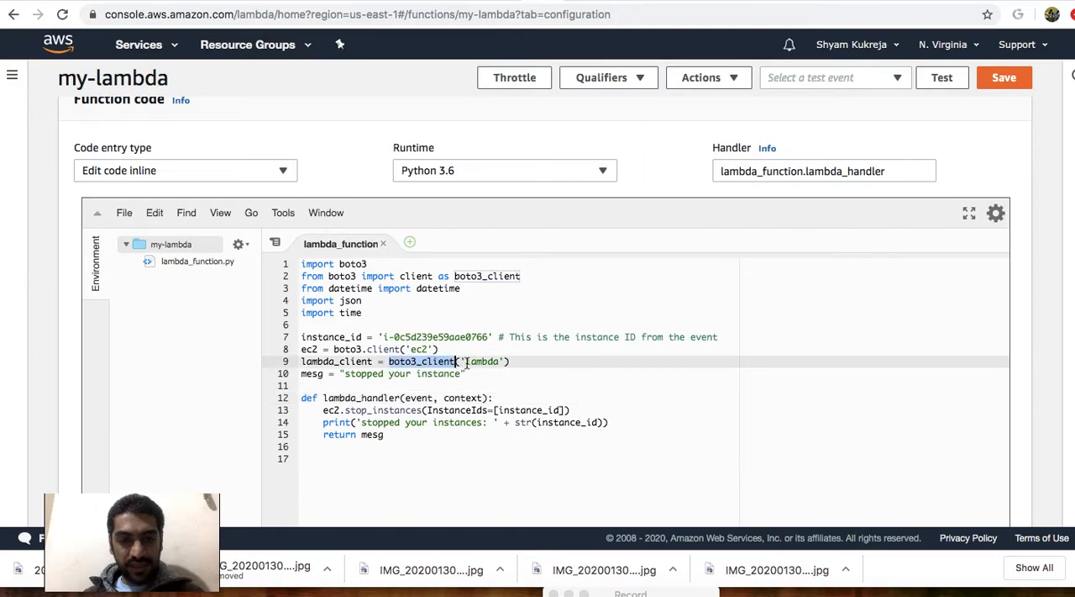
{"action": "double_click", "coordinate": [484, 362]}
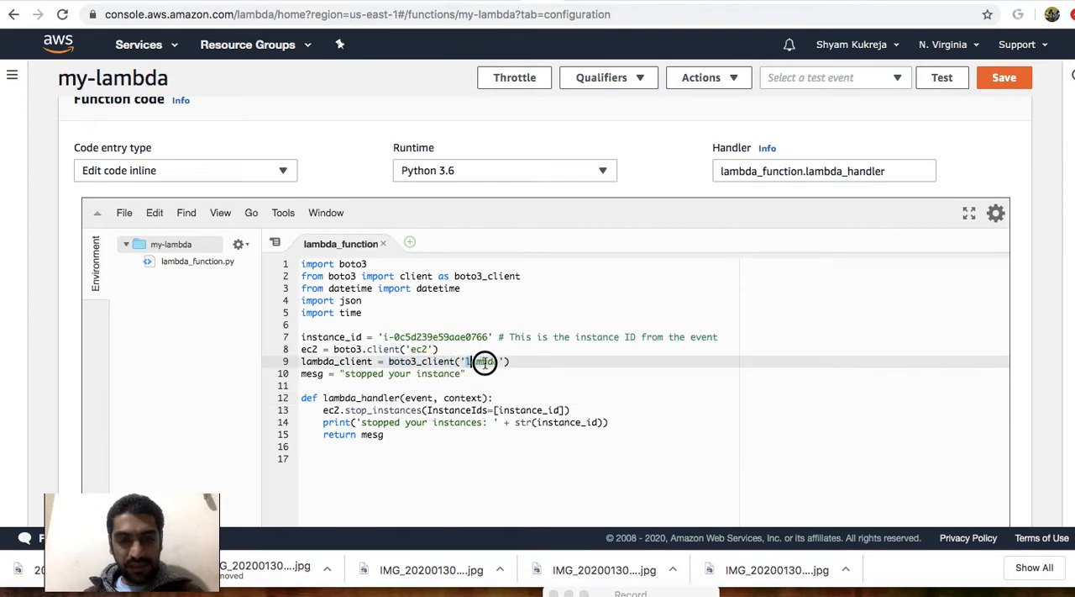
{"action": "left_click", "coordinate": [313, 374]}
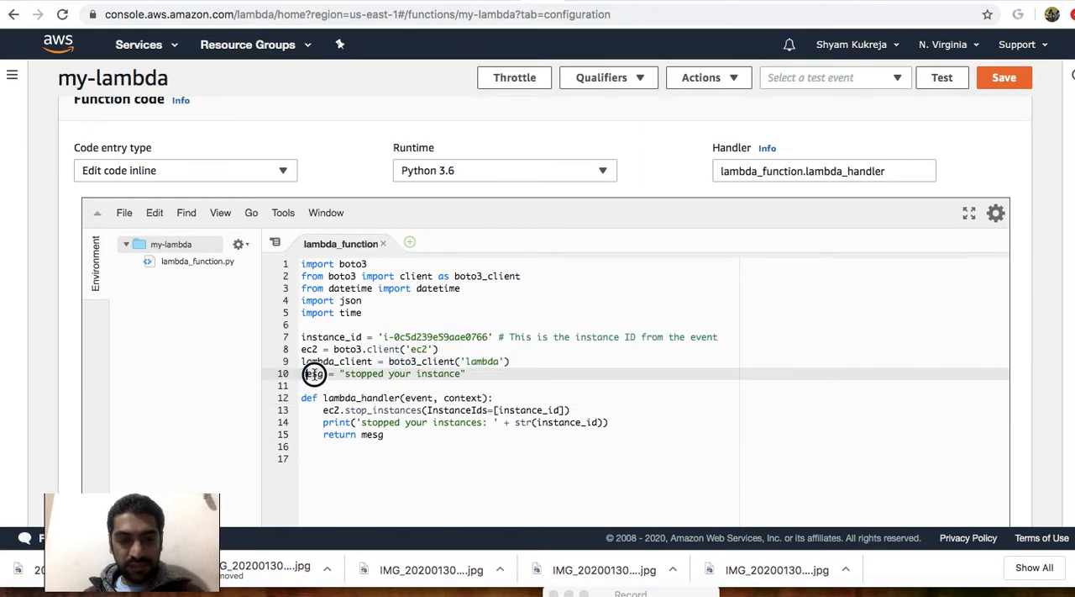
{"action": "left_click", "coordinate": [351, 384]}
{"action": "left_click_drag", "start_coordinate": [345, 373], "coordinate": [461, 377]}
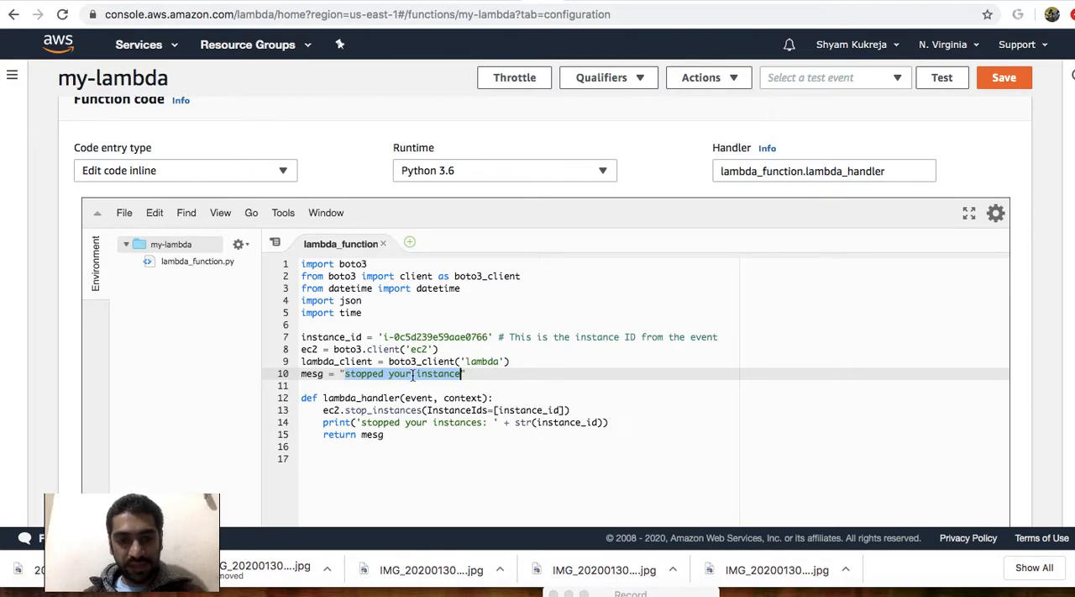
Examine the lambda_handler definition with its event and context parameters, and compare its name with the function's Handler setting.
{"action": "left_click_drag", "start_coordinate": [305, 398], "coordinate": [418, 438]}
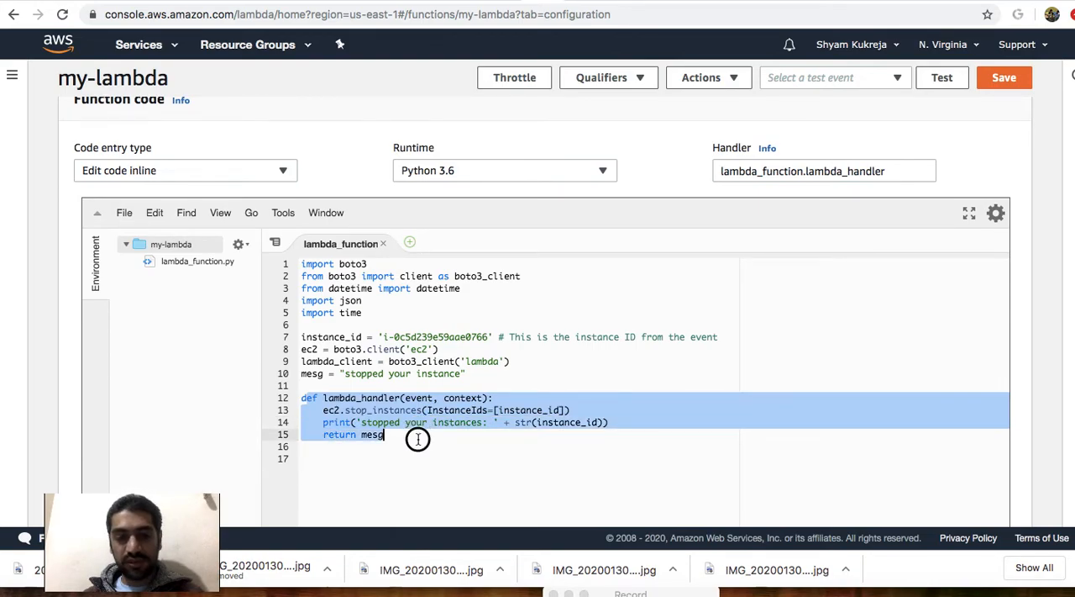
{"action": "left_click", "coordinate": [417, 438]}
{"action": "left_click_drag", "start_coordinate": [324, 397], "coordinate": [402, 397]}
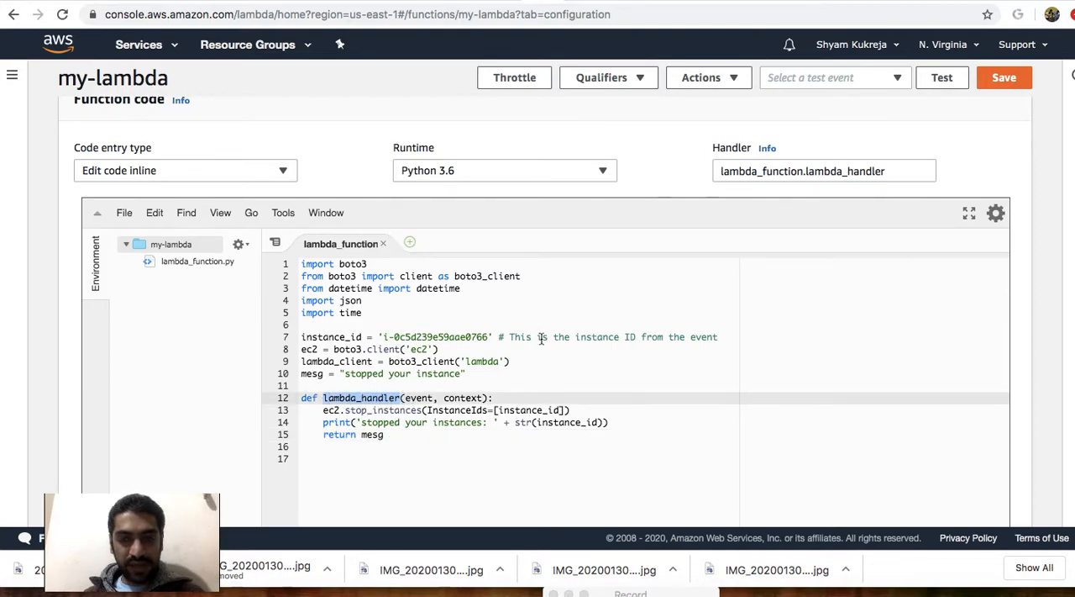
{"action": "left_click_drag", "start_coordinate": [892, 170], "coordinate": [807, 173]}
{"action": "left_click", "coordinate": [670, 357]}
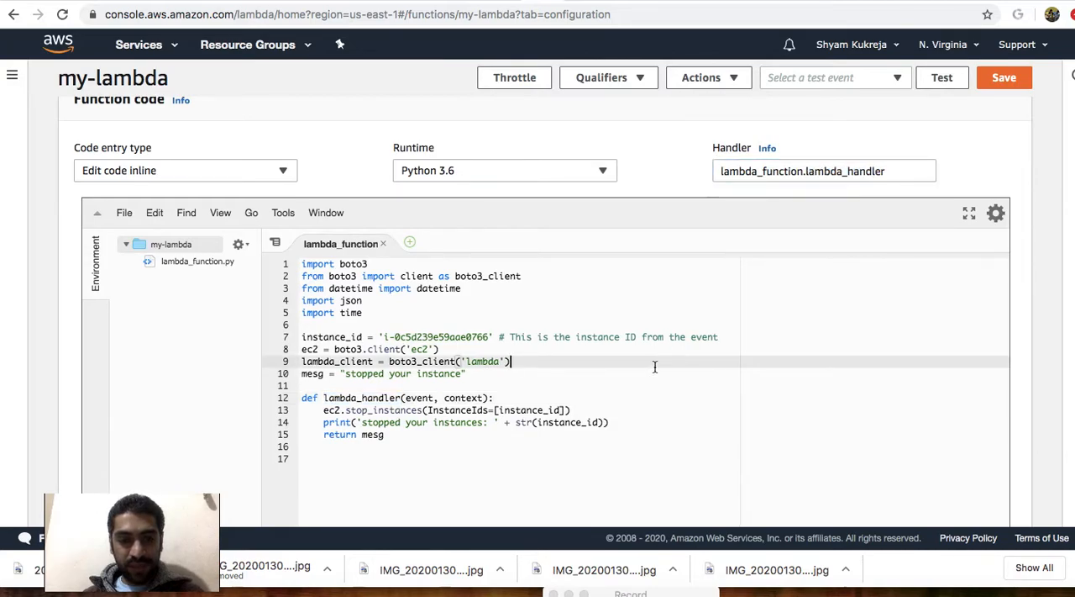
{"action": "left_click_drag", "start_coordinate": [406, 397], "coordinate": [487, 397]}
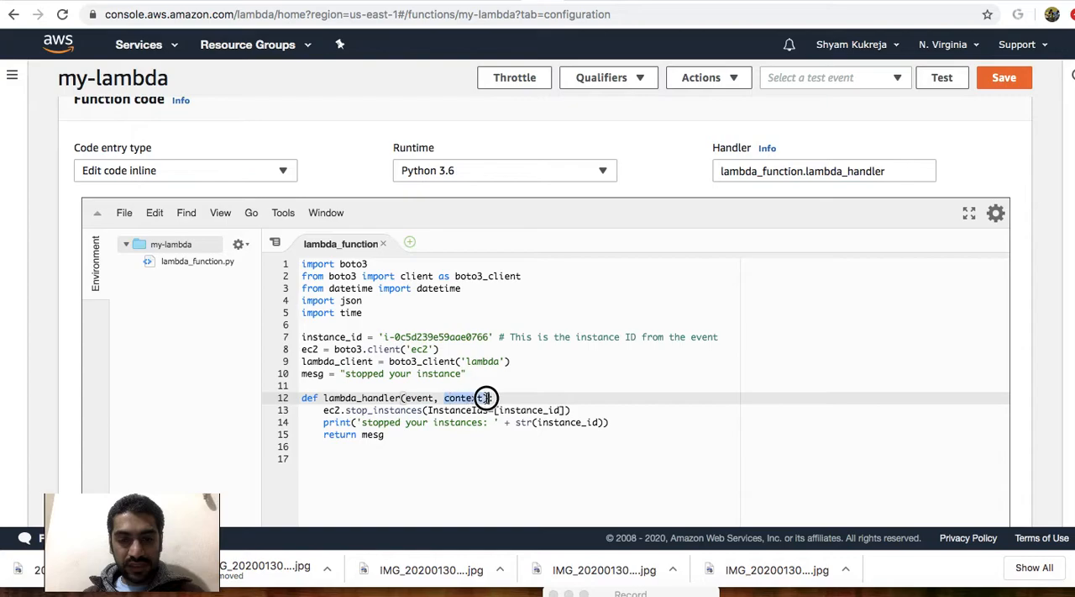
{"action": "left_click", "coordinate": [460, 454]}
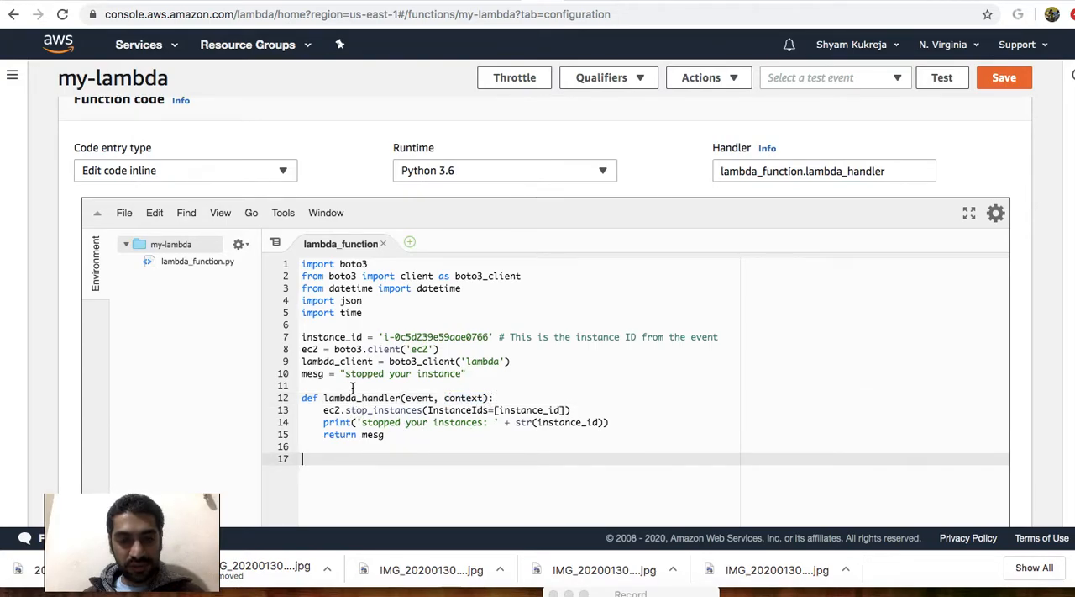
Examine the ec2.stop_instances call, tracing its ec2 client and instance_id argument back to their definitions in the script.
{"action": "left_click_drag", "start_coordinate": [345, 373], "coordinate": [383, 375]}
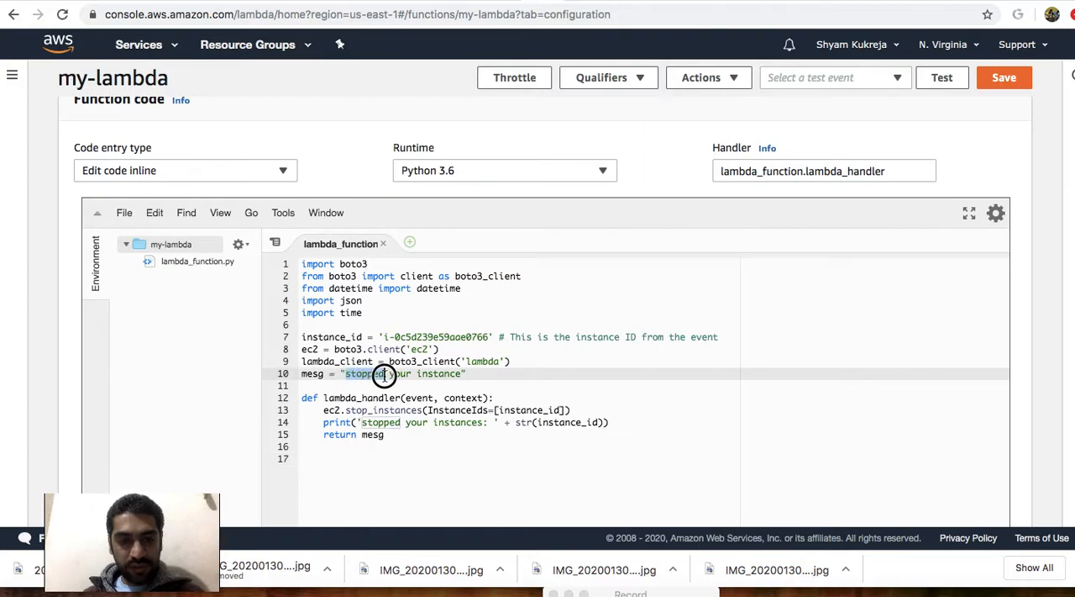
{"action": "left_click", "coordinate": [349, 410]}
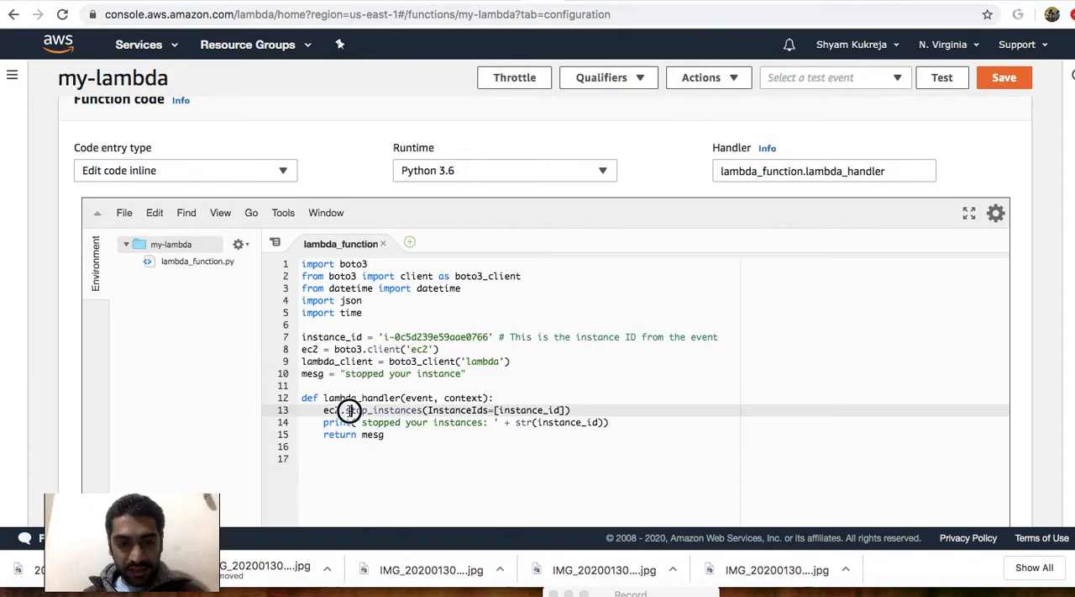
{"action": "left_click_drag", "start_coordinate": [345, 410], "coordinate": [421, 410]}
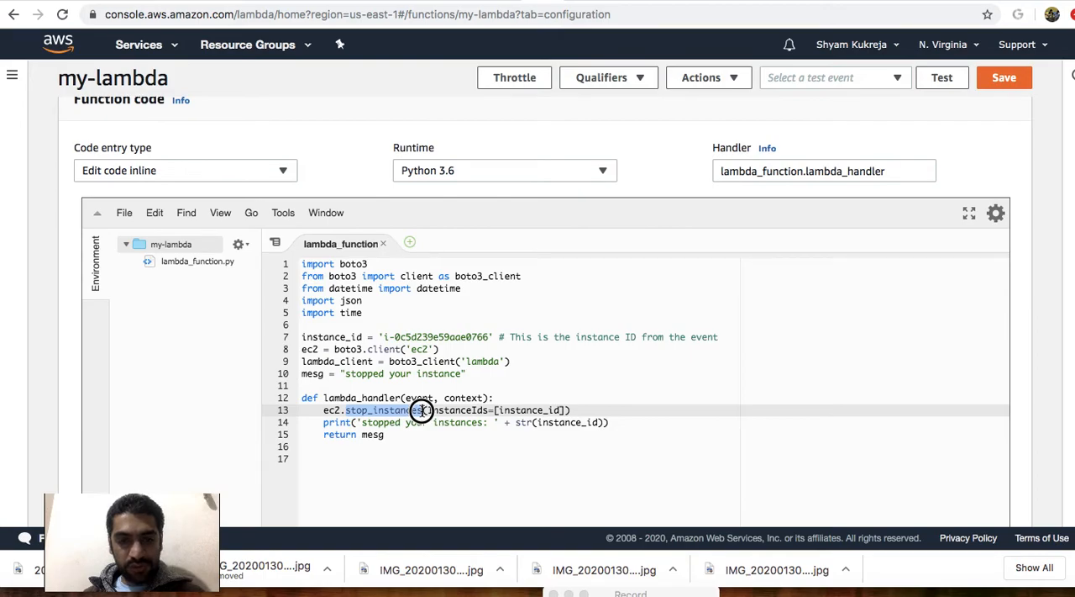
{"action": "double_click", "coordinate": [326, 410]}
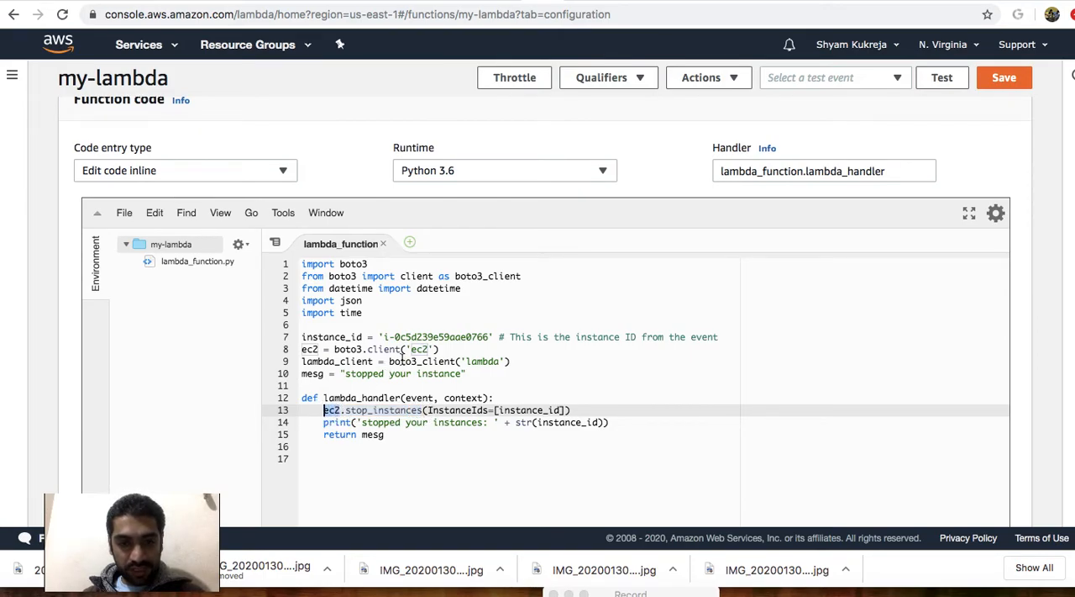
{"action": "left_click_drag", "start_coordinate": [440, 349], "coordinate": [335, 348]}
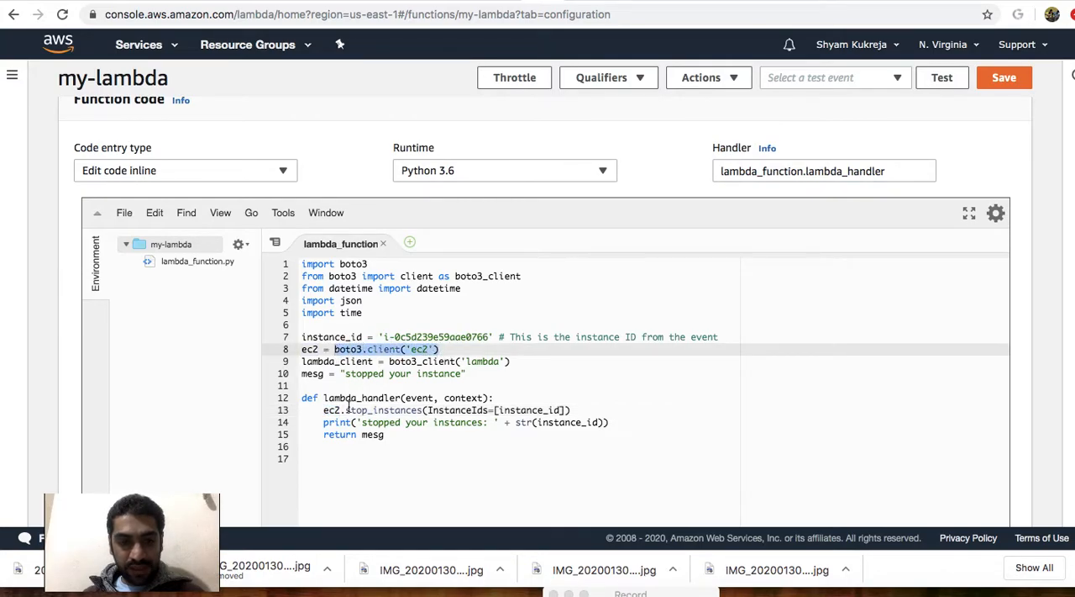
{"action": "left_click_drag", "start_coordinate": [346, 410], "coordinate": [561, 410]}
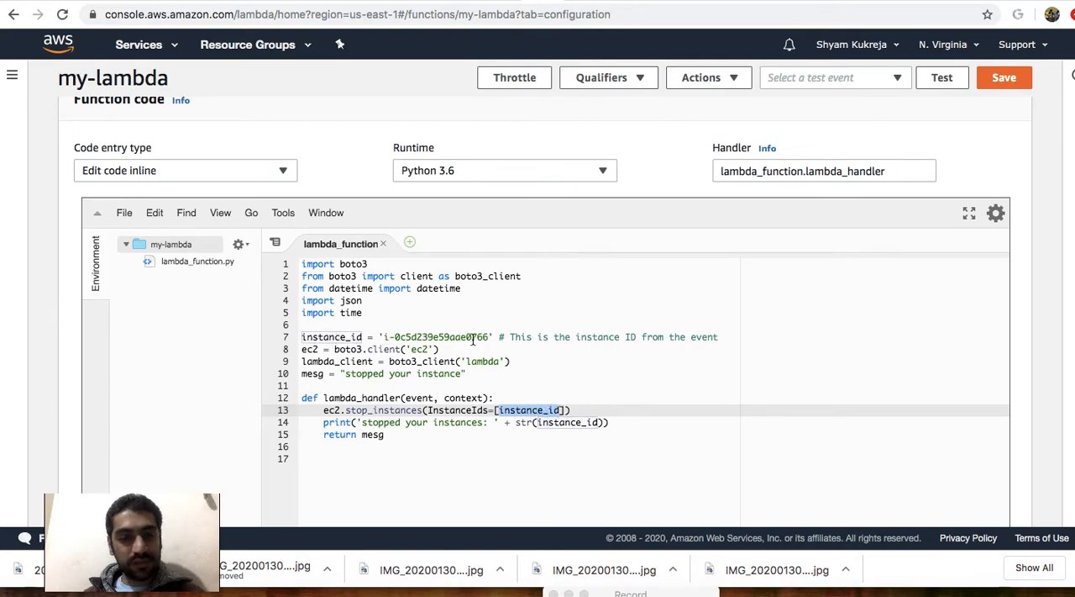
{"action": "left_click", "coordinate": [416, 436]}
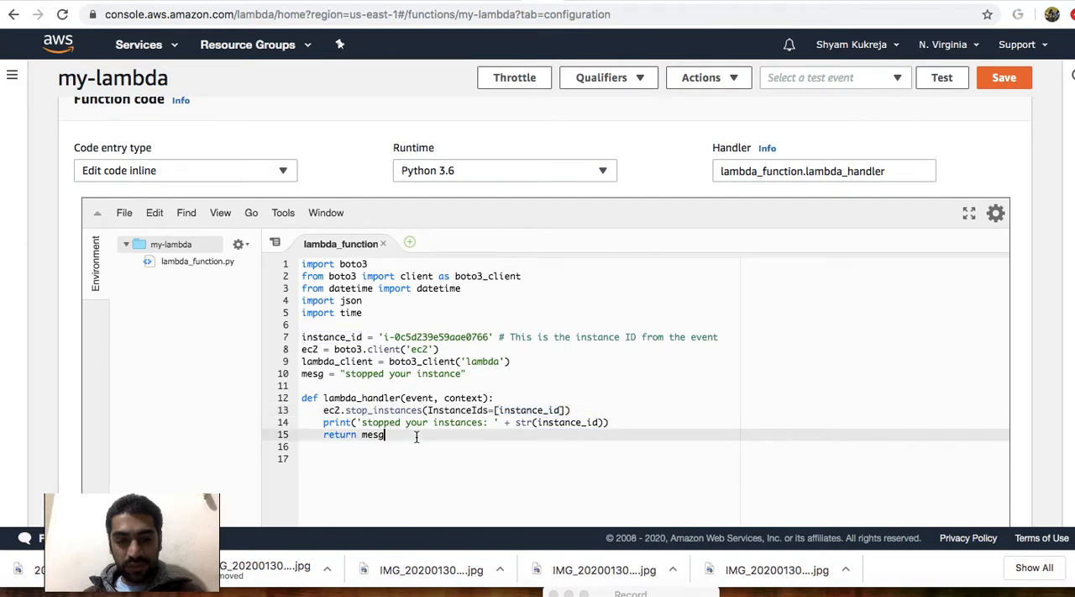
Examine the handler's print statement and return value, and trace mesg back to its text.
{"action": "left_click", "coordinate": [326, 421]}
{"action": "left_click_drag", "start_coordinate": [327, 422], "coordinate": [581, 422]}
{"action": "left_click_drag", "start_coordinate": [436, 435], "coordinate": [323, 436]}
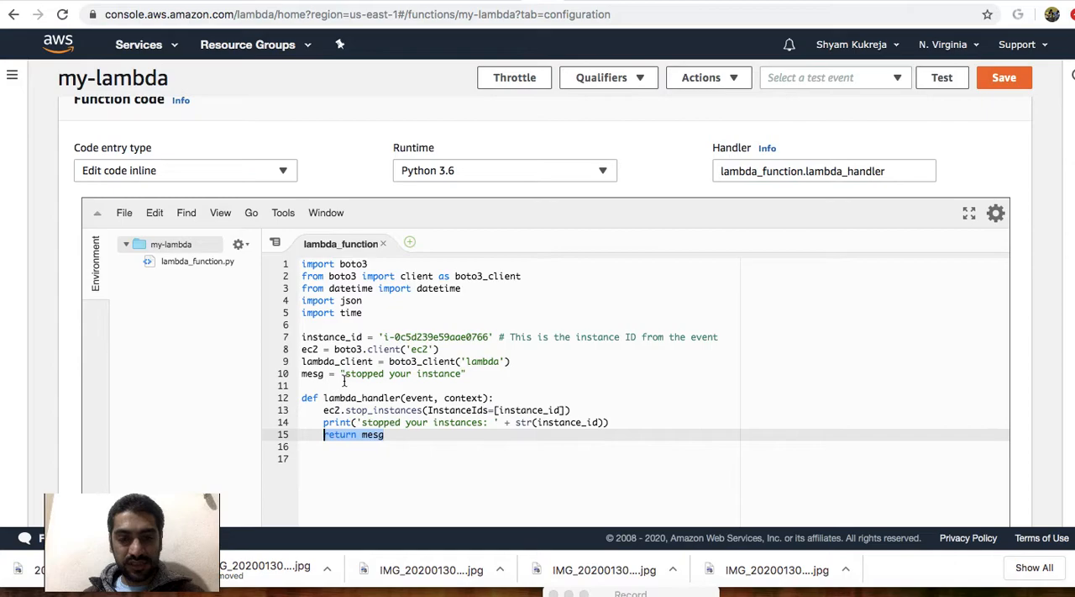
{"action": "left_click_drag", "start_coordinate": [346, 373], "coordinate": [411, 373]}
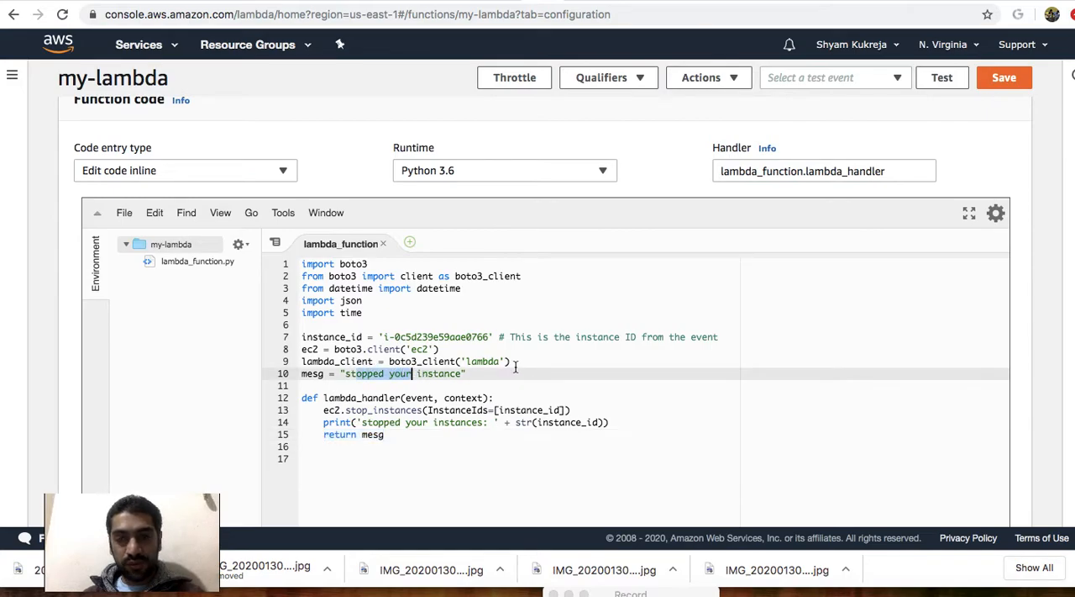
Save the my-lambda function with the new script.
{"action": "scroll", "coordinate": [516, 366], "scroll_direction": "up", "scroll_amount": 1}
{"action": "scroll", "coordinate": [671, 353], "scroll_direction": "up", "scroll_amount": 3}
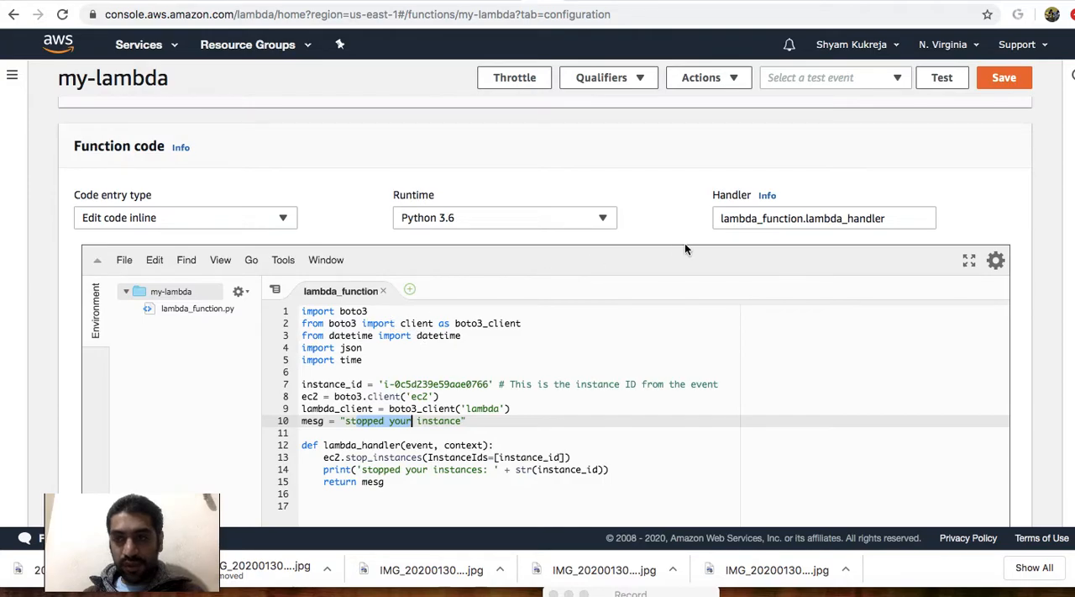
{"action": "left_click", "coordinate": [1005, 79]}
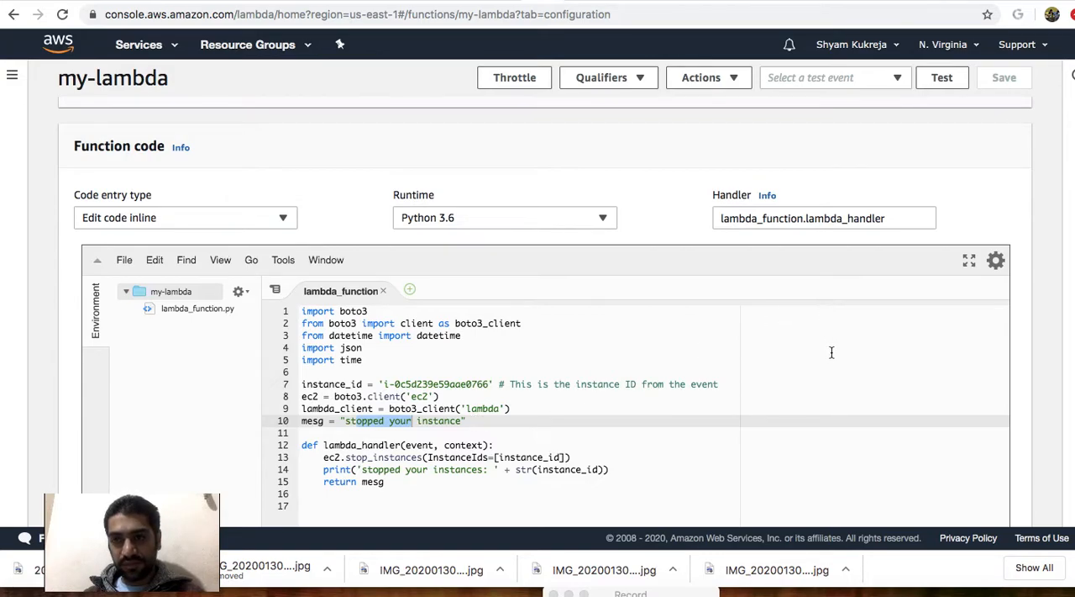
Start a new Hello World test event, remove key1 and key2 from its JSON, and set key3 to the instance ID i-0c5d239e59aae0766.
{"action": "scroll", "coordinate": [830, 350], "scroll_direction": "up", "scroll_amount": 10}
{"action": "left_click", "coordinate": [944, 113]}
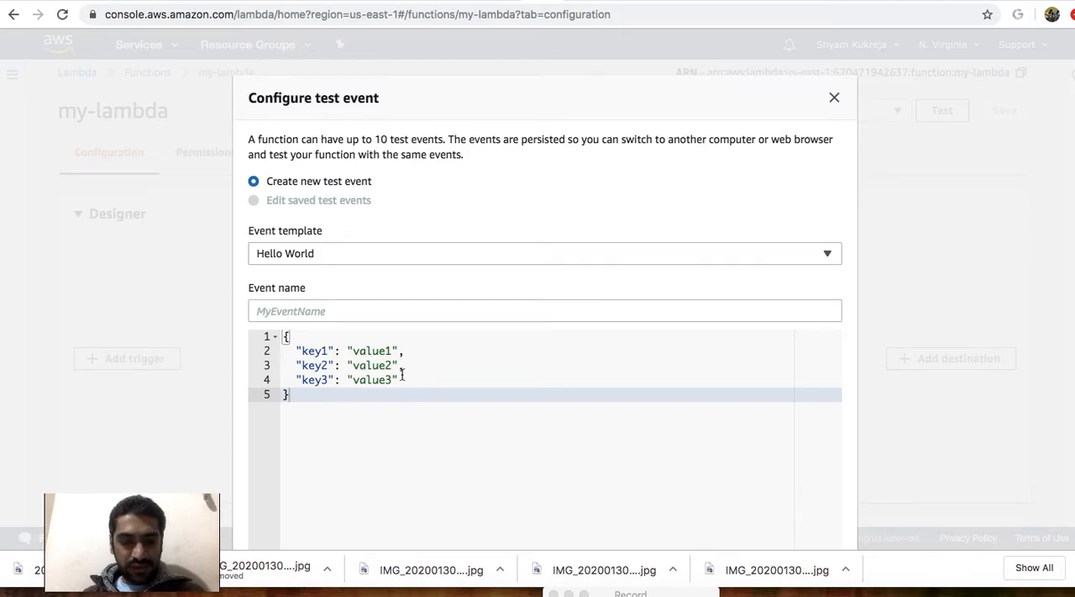
{"action": "left_click_drag", "start_coordinate": [406, 367], "coordinate": [278, 353]}
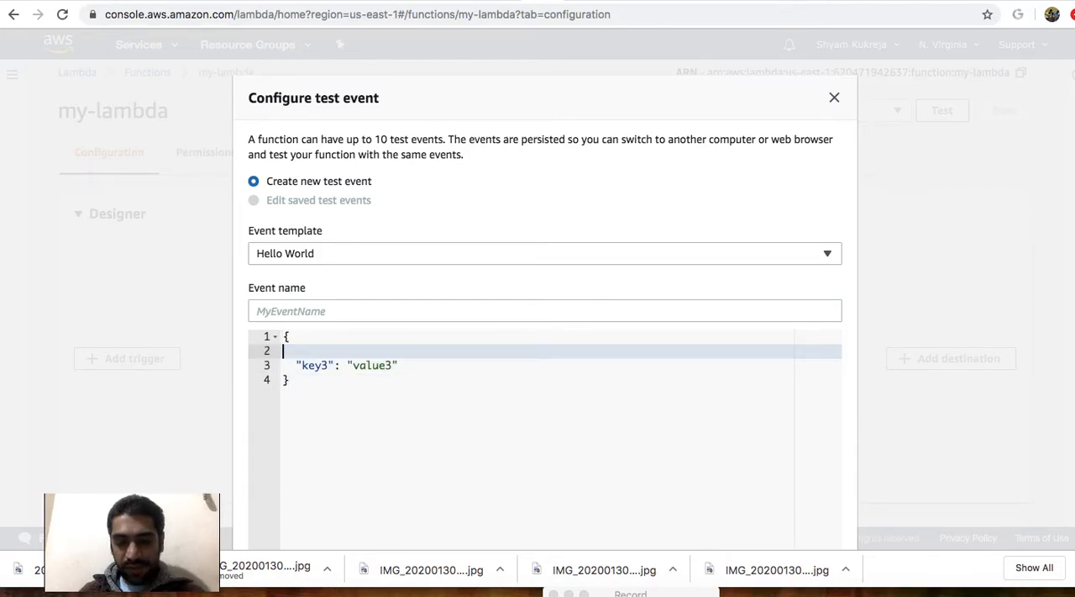
{"action": "key", "text": "BackSpace"}
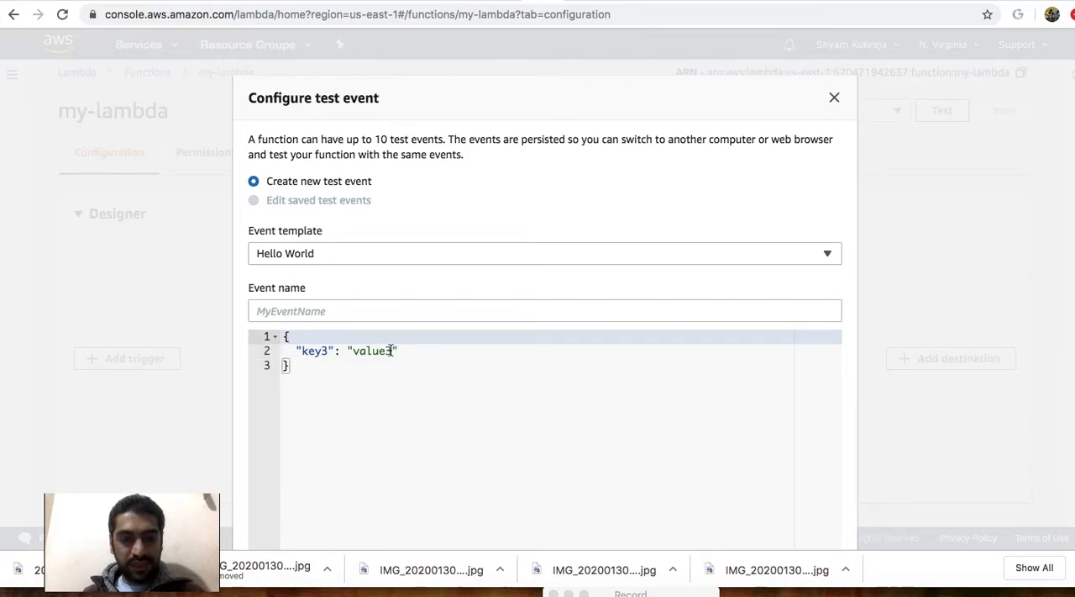
{"action": "left_click_drag", "start_coordinate": [391, 348], "coordinate": [353, 350]}
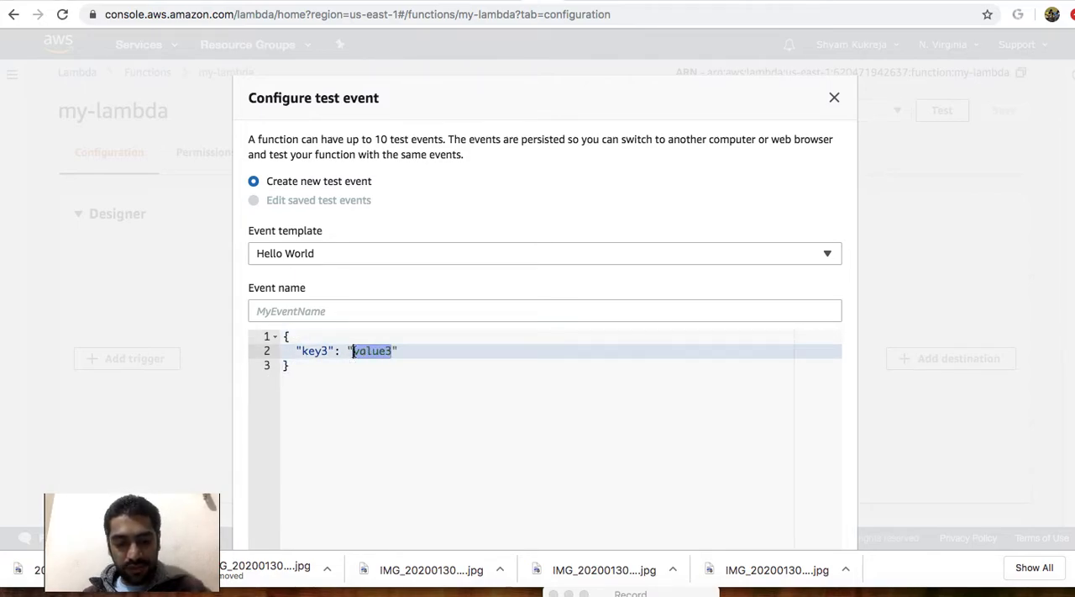
{"action": "type", "text": "i-0c5d239e59aae0766"}
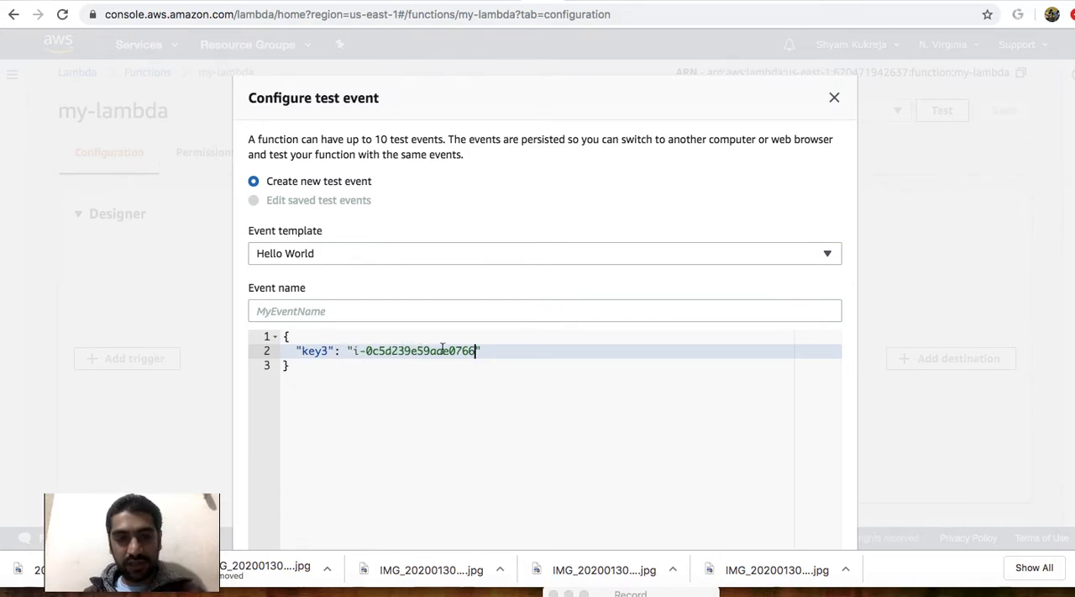
Name the test event "test", check its JSON, and create it.
{"action": "scroll", "coordinate": [442, 347], "scroll_direction": "down", "scroll_amount": 1}
{"action": "left_click", "coordinate": [395, 306]}
{"action": "type", "text": "test"}
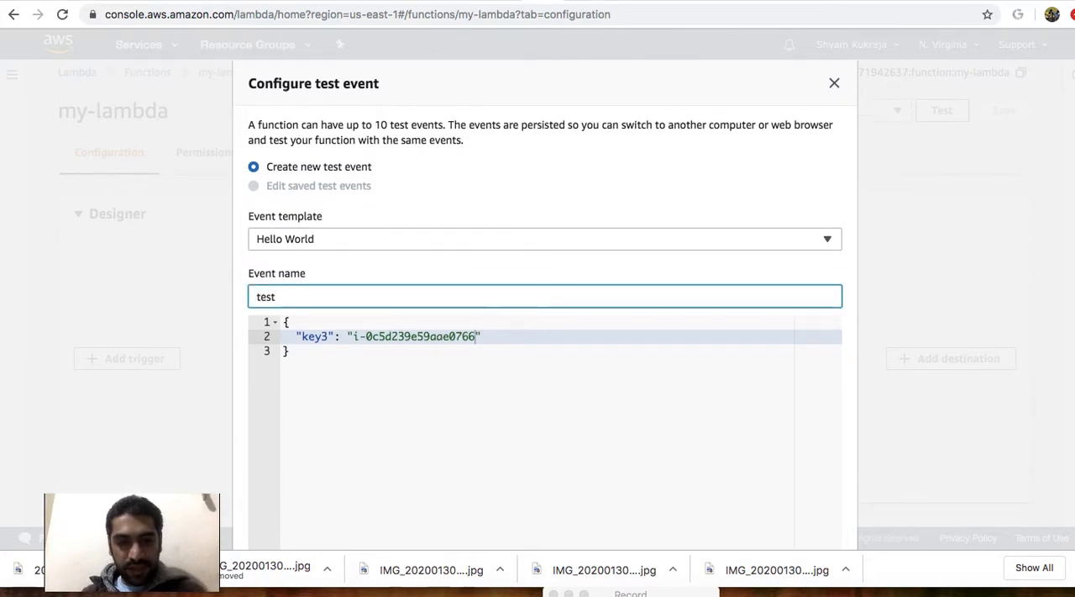
{"action": "scroll", "coordinate": [395, 325], "scroll_direction": "down", "scroll_amount": 2}
{"action": "left_click_drag", "start_coordinate": [351, 324], "coordinate": [295, 286]}
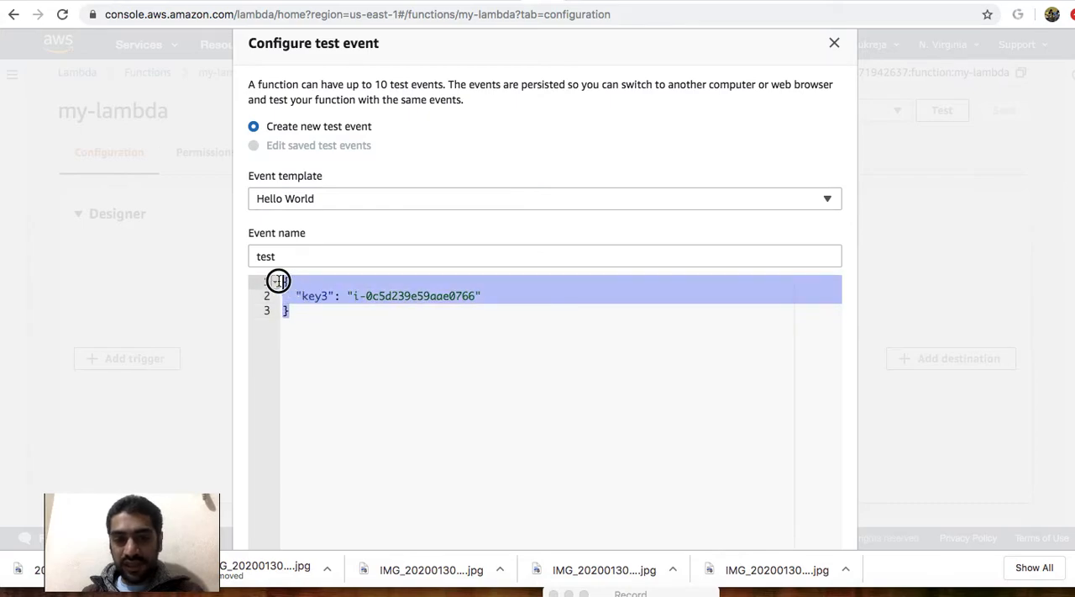
{"action": "scroll", "coordinate": [581, 391], "scroll_direction": "down", "scroll_amount": 3}
{"action": "scroll", "coordinate": [581, 391], "scroll_direction": "down", "scroll_amount": 4}
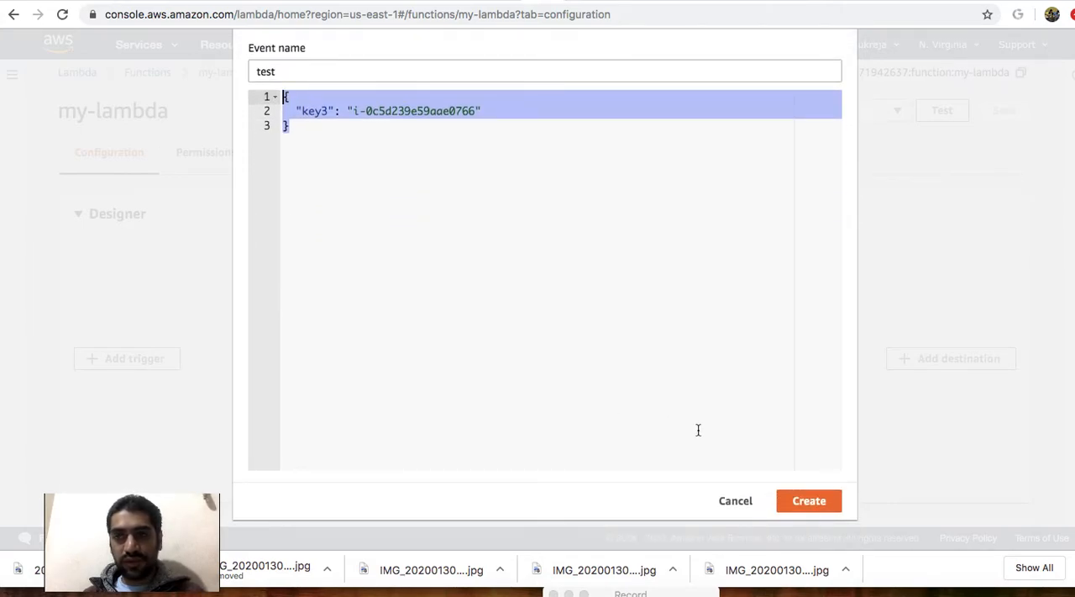
{"action": "left_click", "coordinate": [799, 500]}
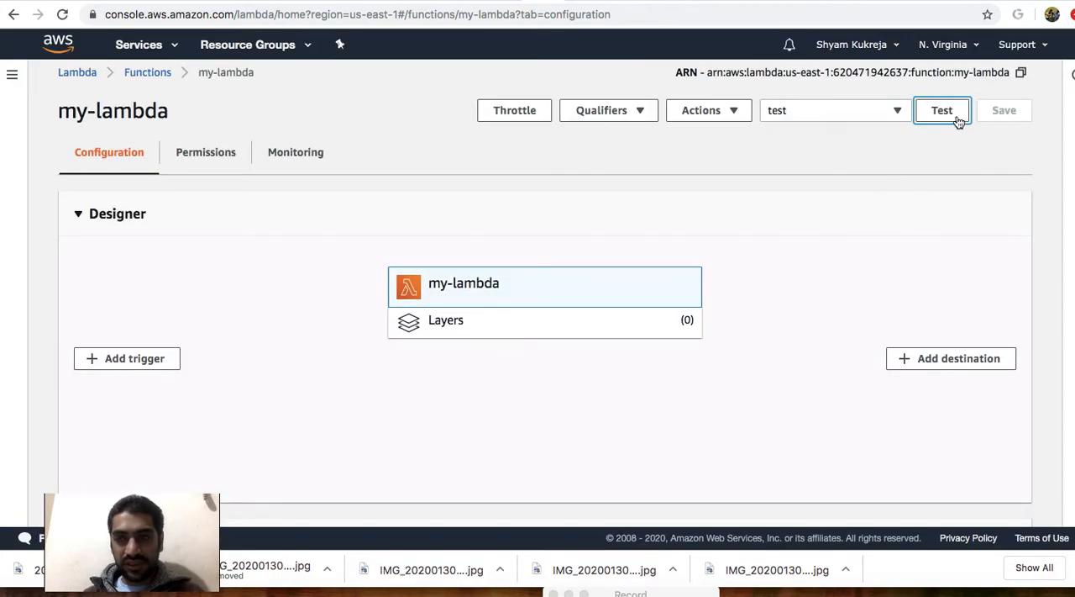
Run my-lambda with the test event and refresh the EC2 instances list to check the state of demo-virgina.
{"action": "left_click", "coordinate": [941, 113]}
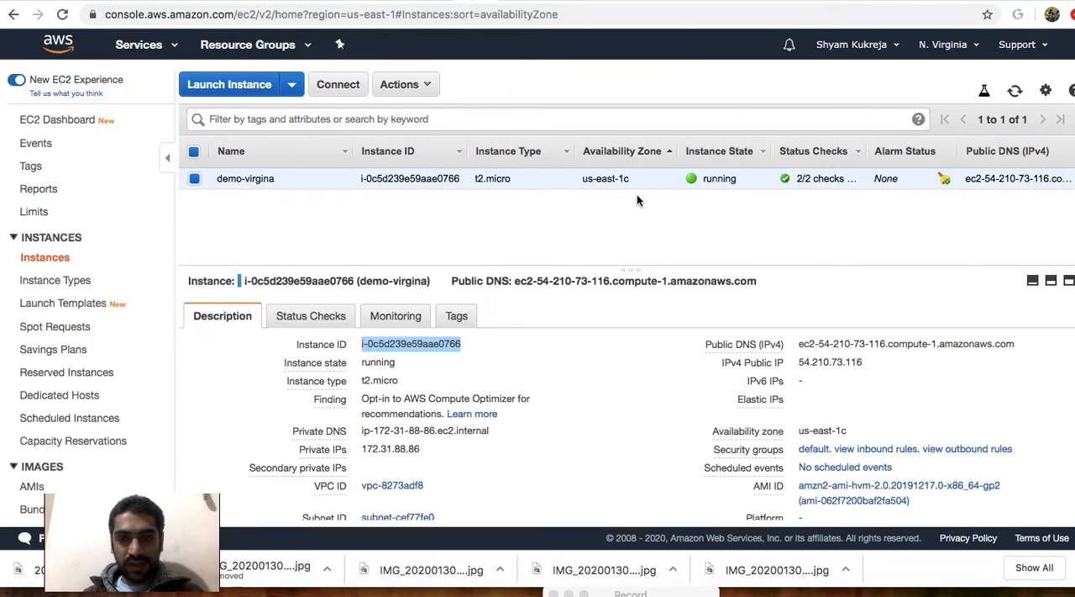
{"action": "left_click", "coordinate": [1015, 92]}
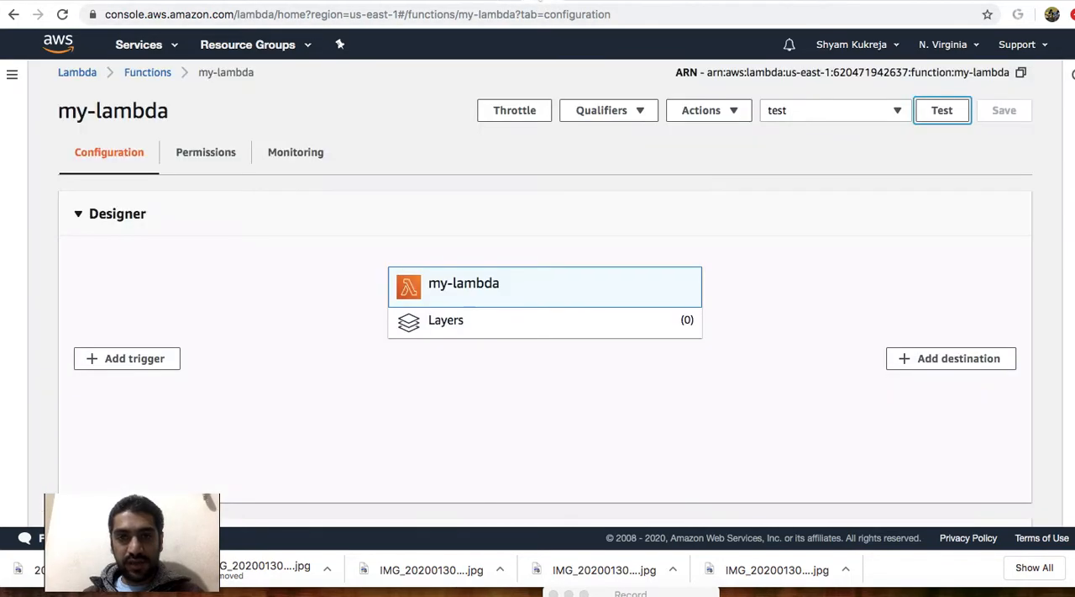
{"action": "left_click", "coordinate": [941, 116]}
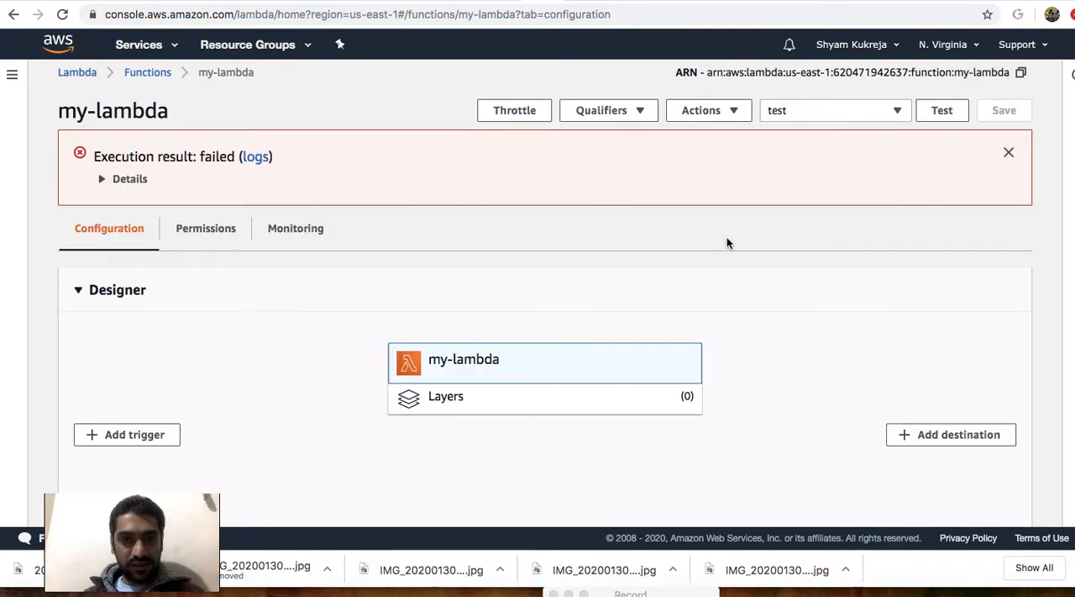
Expand the execution result details and read the returned error, run summary and log output.
{"action": "left_click", "coordinate": [102, 180]}
{"action": "scroll", "coordinate": [240, 241], "scroll_direction": "down", "scroll_amount": 2}
{"action": "scroll", "coordinate": [240, 241], "scroll_direction": "up", "scroll_amount": 2}
{"action": "scroll", "coordinate": [240, 241], "scroll_direction": "down", "scroll_amount": 10}
{"action": "scroll", "coordinate": [240, 241], "scroll_direction": "down", "scroll_amount": 6}
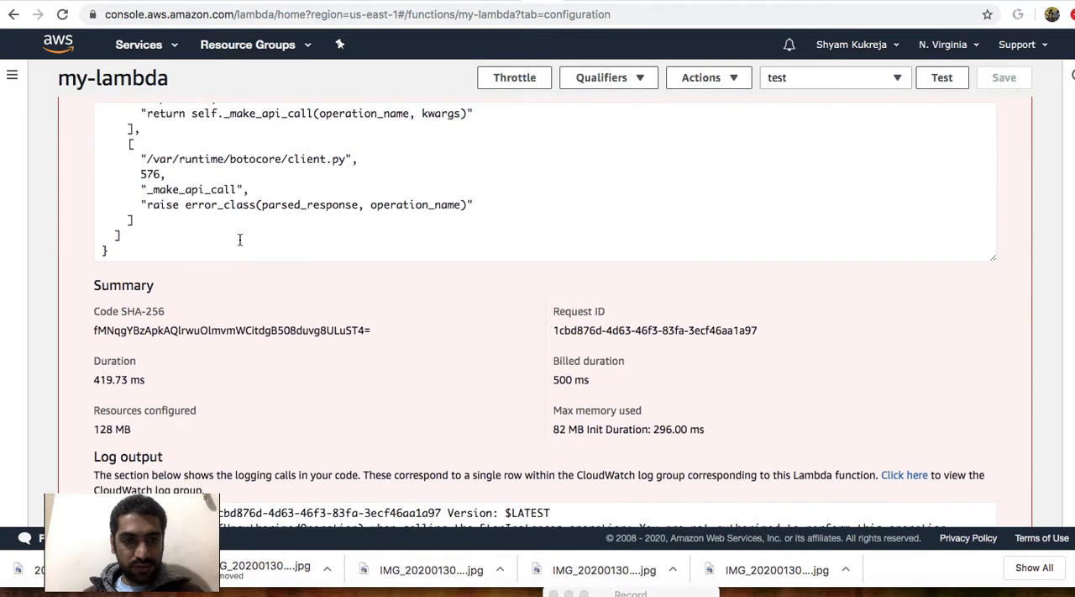
{"action": "scroll", "coordinate": [240, 242], "scroll_direction": "down", "scroll_amount": 5}
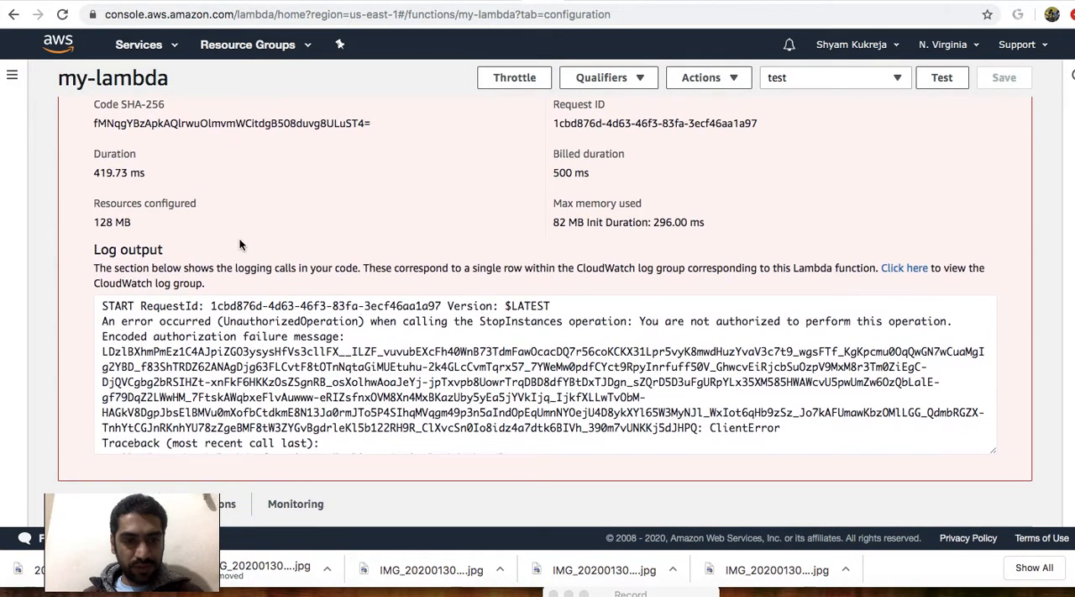
{"action": "scroll", "coordinate": [254, 323], "scroll_direction": "down", "scroll_amount": 5}
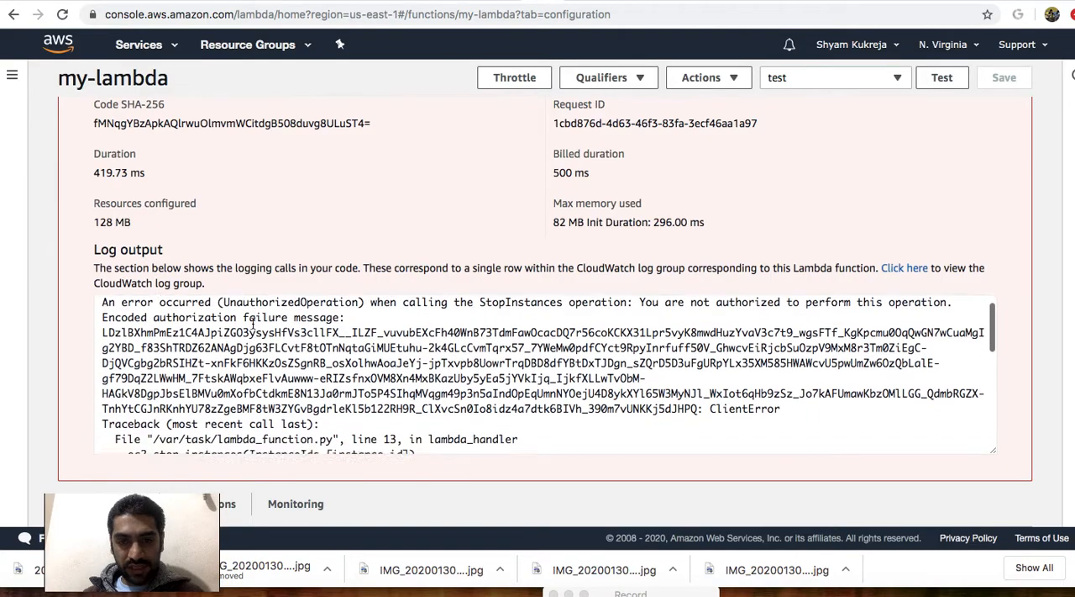
{"action": "scroll", "coordinate": [253, 324], "scroll_direction": "down", "scroll_amount": 5}
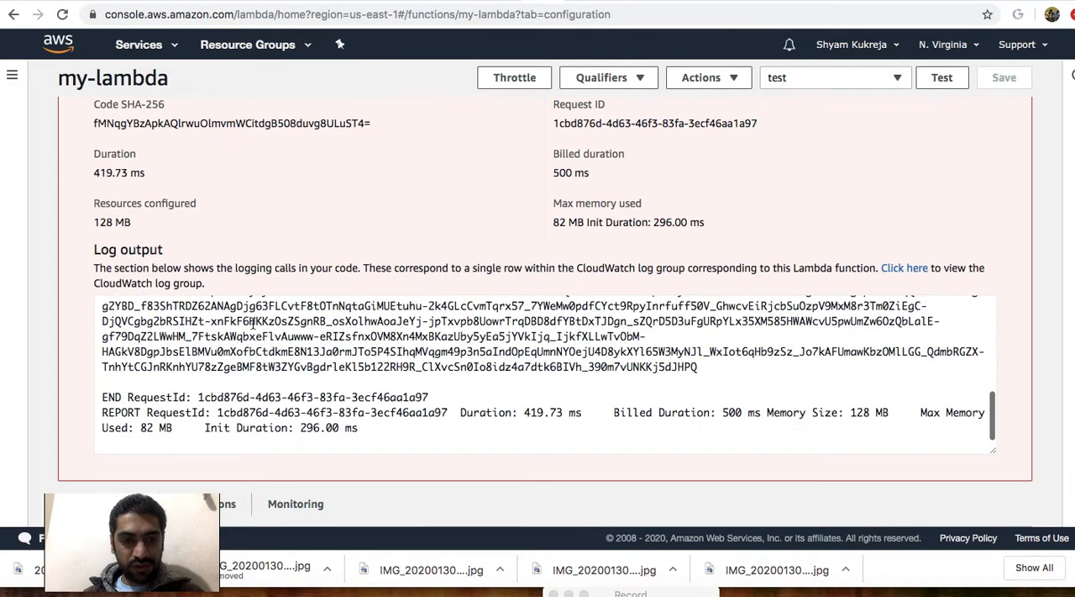
Try Temp-Lamda as the function's existing execution role, and switch back to service-role/my-lambda-role-wy9unljo.
{"action": "scroll", "coordinate": [196, 324], "scroll_direction": "down", "scroll_amount": 3}
{"action": "scroll", "coordinate": [196, 324], "scroll_direction": "down", "scroll_amount": 15}
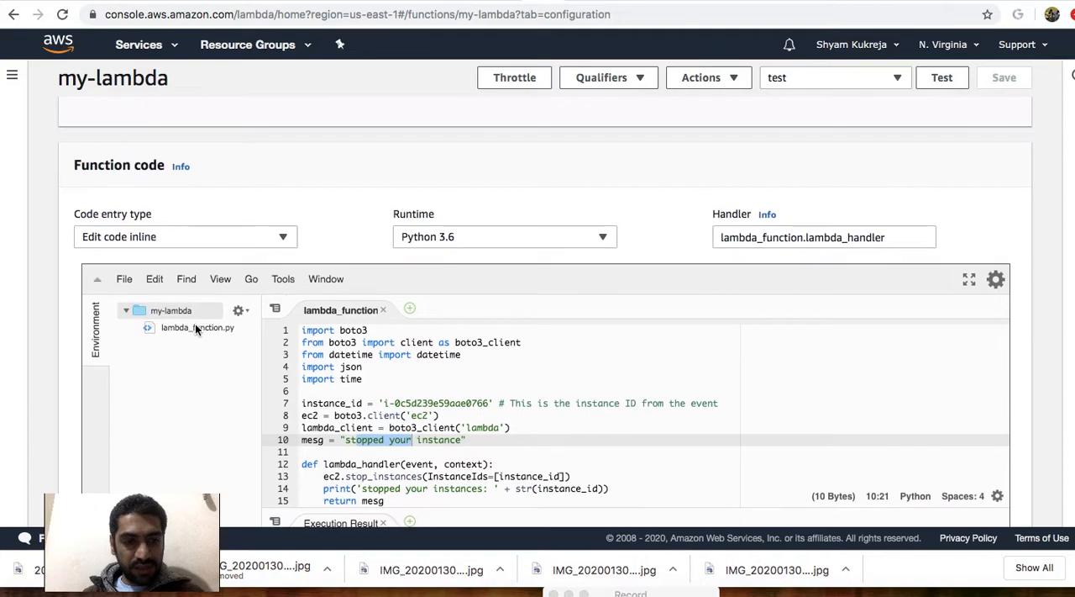
{"action": "scroll", "coordinate": [195, 323], "scroll_direction": "down", "scroll_amount": 10}
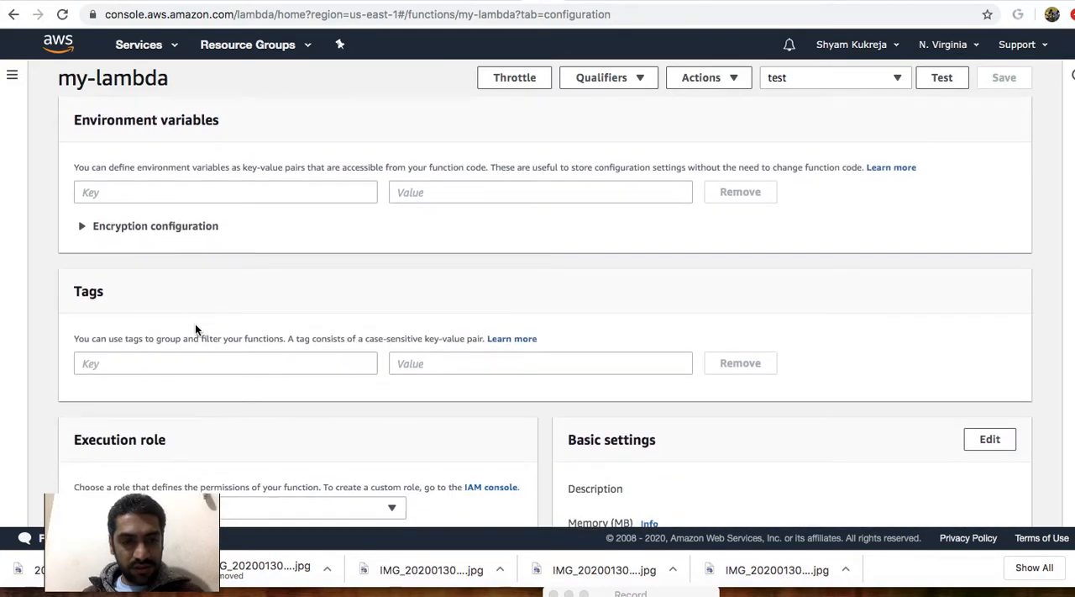
{"action": "scroll", "coordinate": [252, 348], "scroll_direction": "down", "scroll_amount": 1}
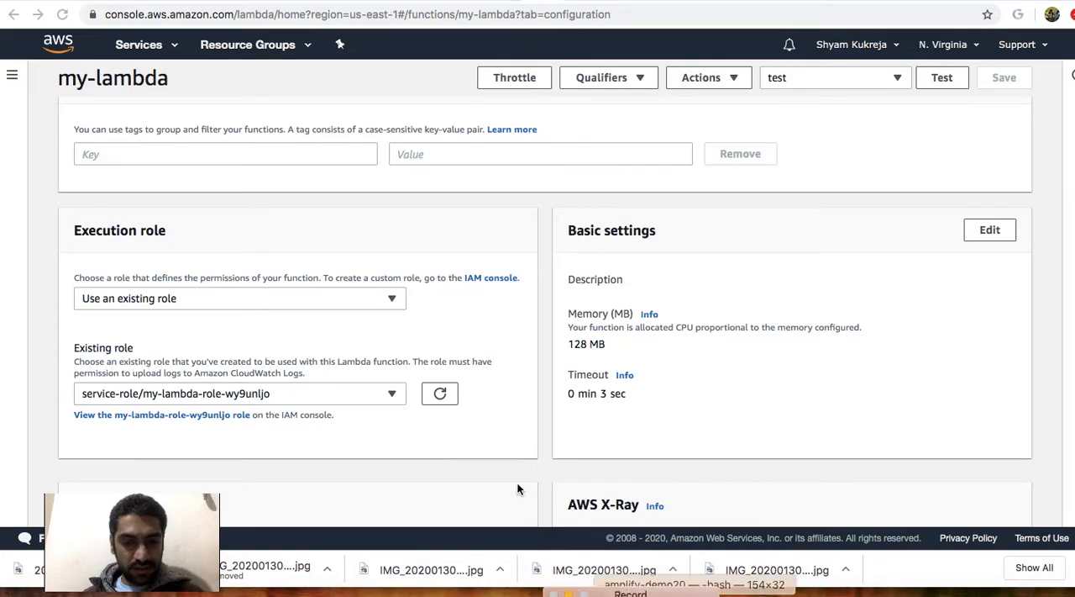
{"action": "left_click", "coordinate": [388, 396]}
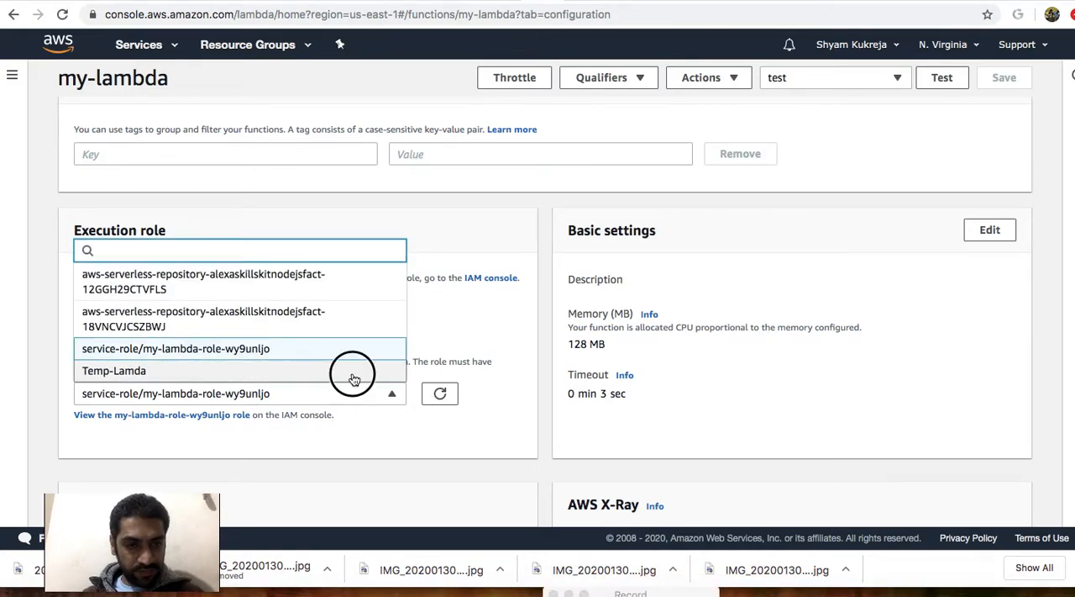
{"action": "left_click", "coordinate": [352, 372]}
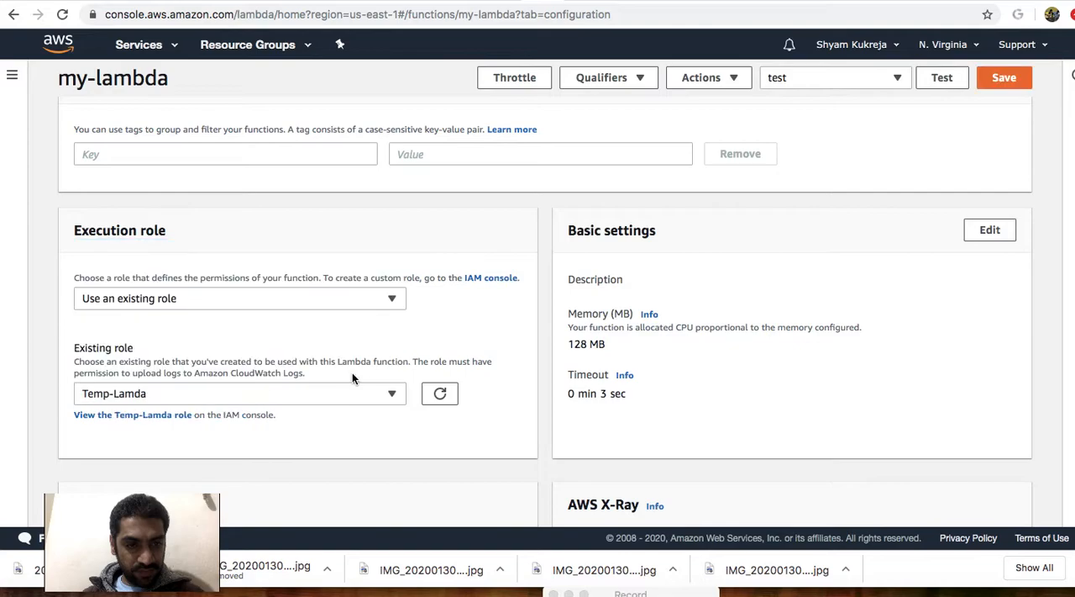
{"action": "left_click", "coordinate": [390, 395]}
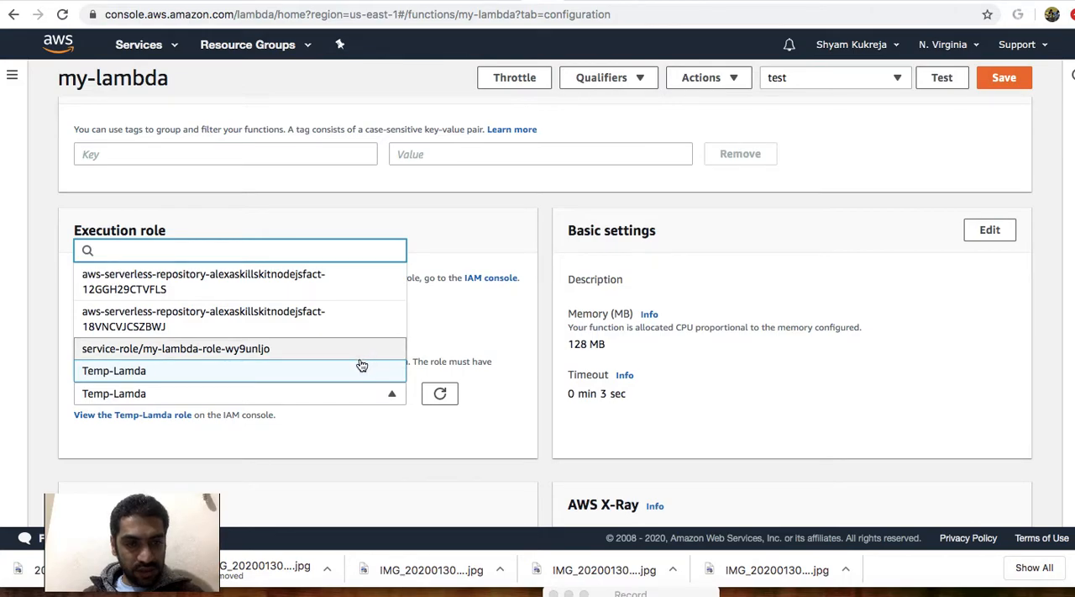
{"action": "left_click", "coordinate": [356, 373]}
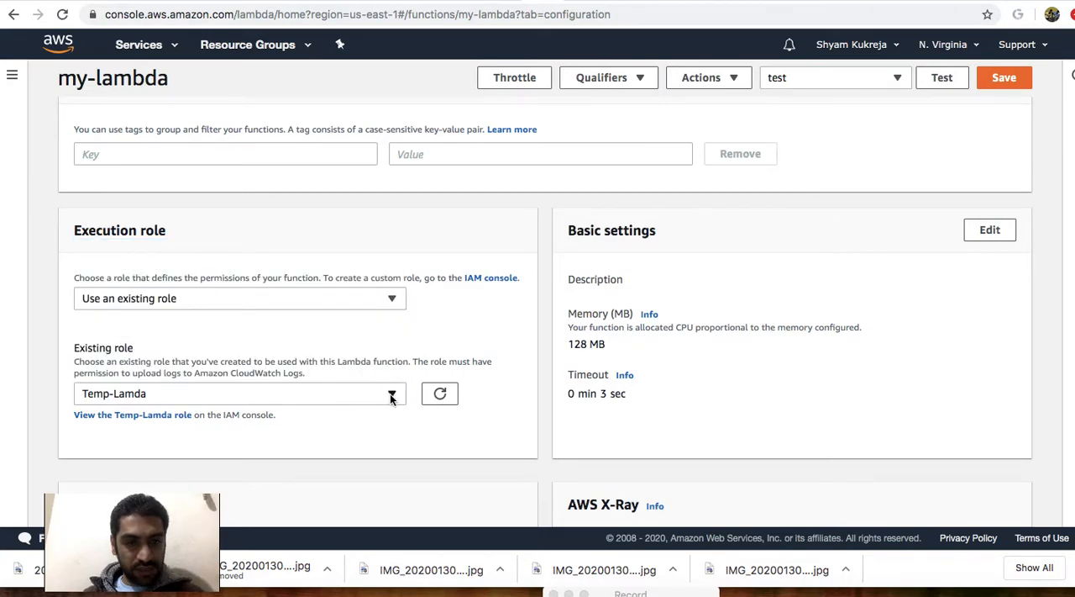
{"action": "left_click", "coordinate": [372, 385]}
{"action": "left_click", "coordinate": [358, 354]}
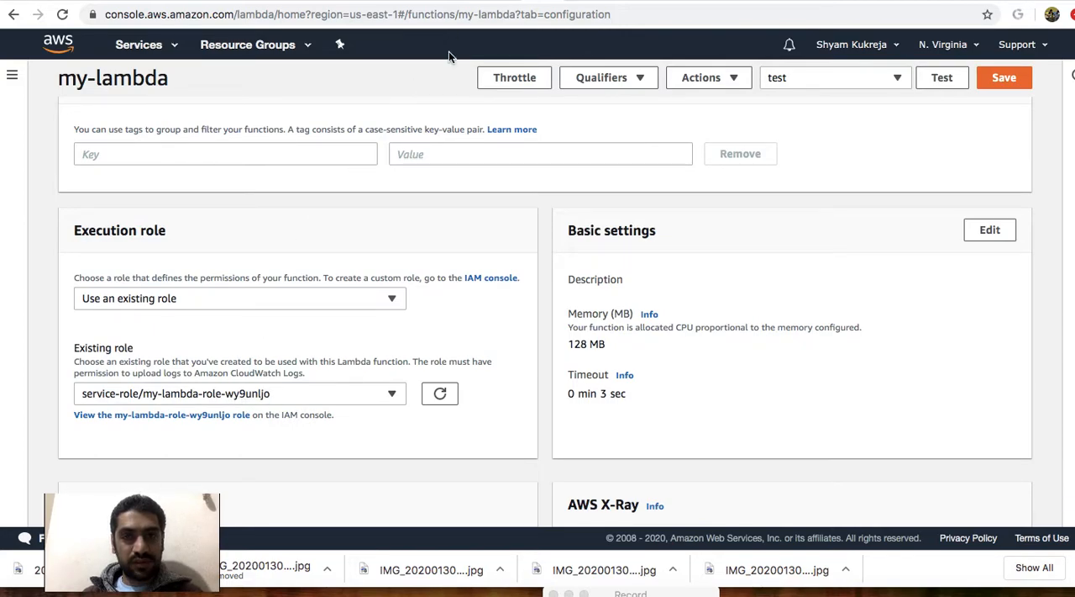
Find the IAM service, open its console in a separate browser tab, and show the Roles list.
{"action": "left_click", "coordinate": [160, 45]}
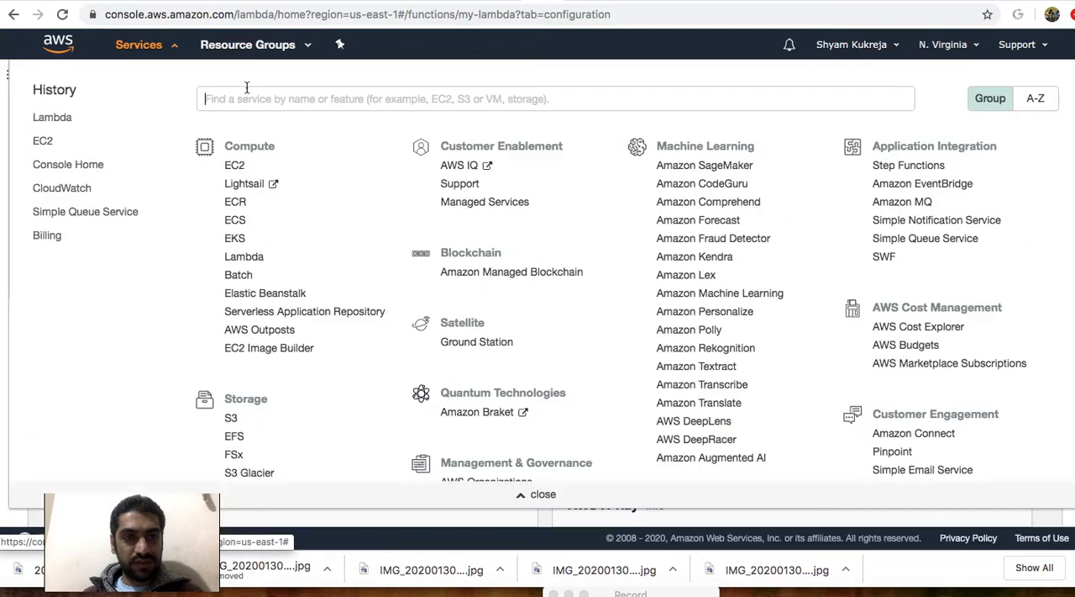
{"action": "type", "text": "IAM"}
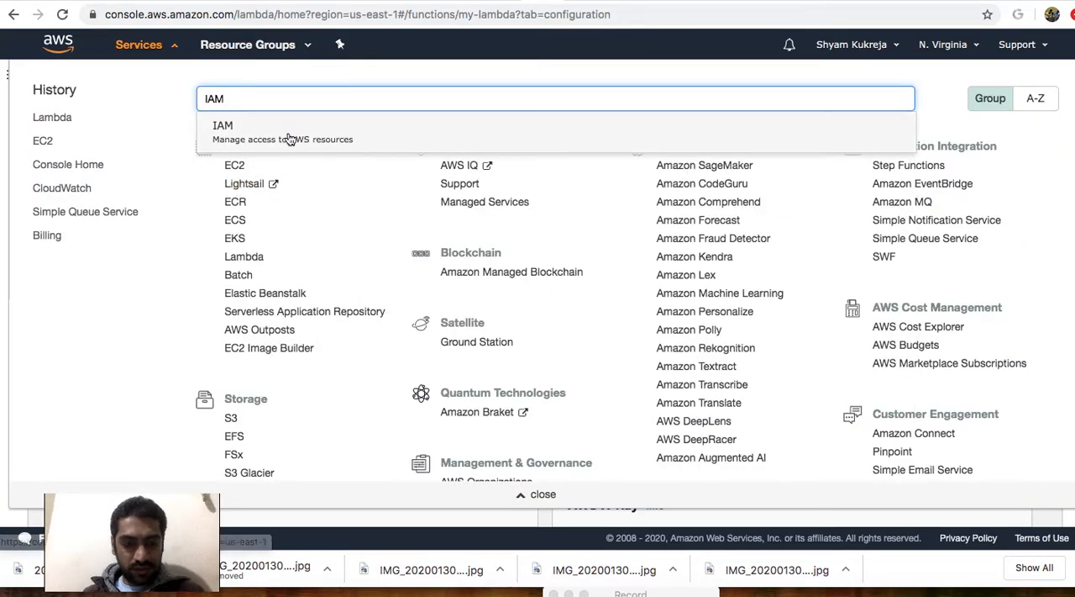
{"action": "left_click", "coordinate": [288, 137]}
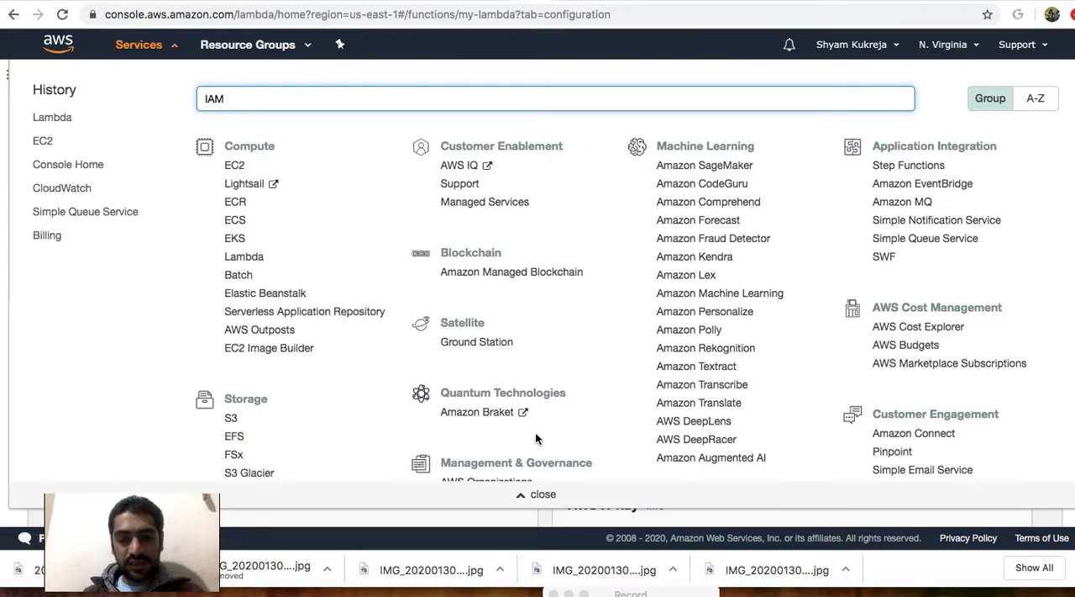
{"action": "left_click", "coordinate": [546, 495]}
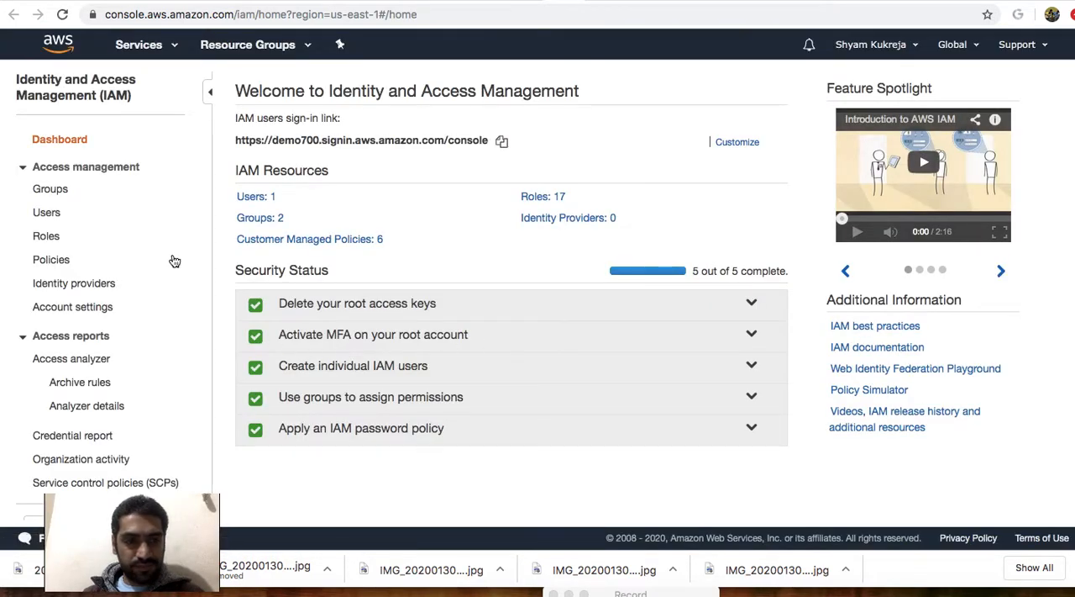
{"action": "left_click", "coordinate": [46, 239]}
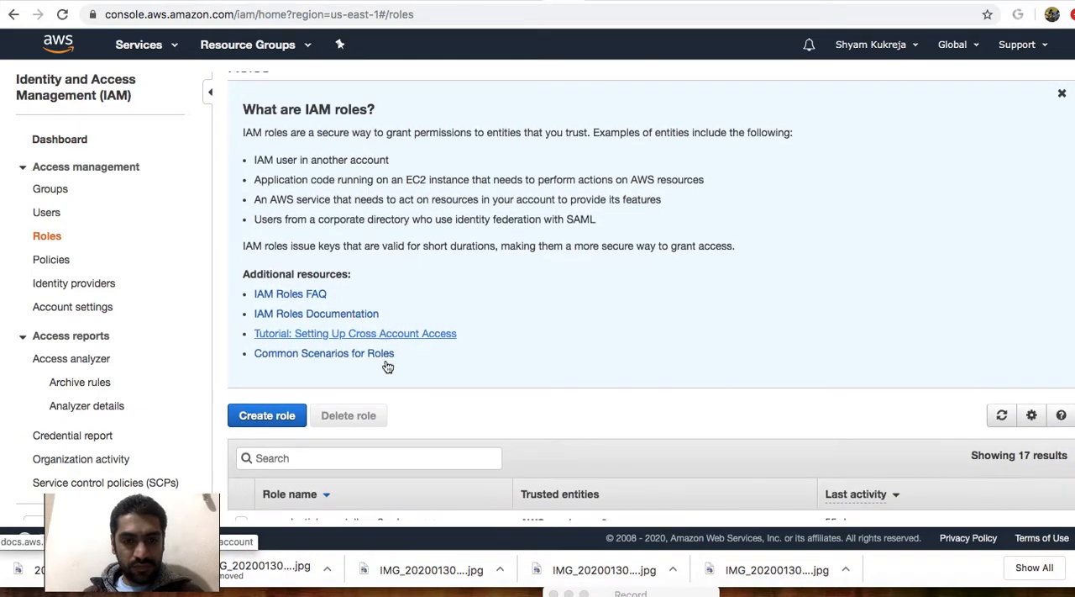
Check the function's execution role name, search the IAM roles for "wy", and open my-lambda-role-wy9unljo.
{"action": "scroll", "coordinate": [386, 357], "scroll_direction": "down", "scroll_amount": 3}
{"action": "left_click", "coordinate": [397, 348]}
{"action": "type", "text": "IAM"}
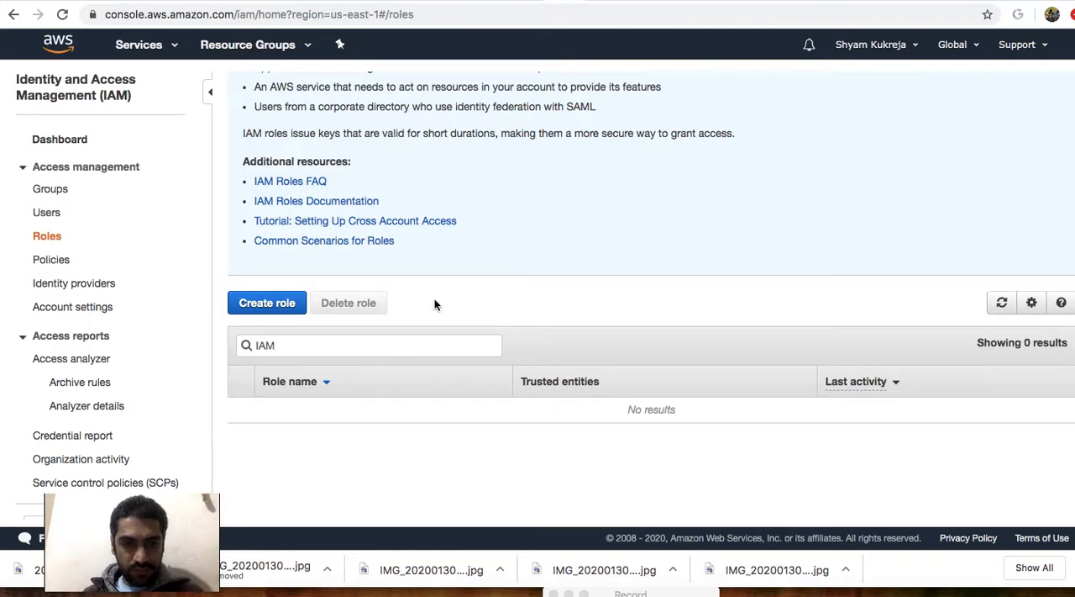
{"action": "left_click", "coordinate": [521, 1]}
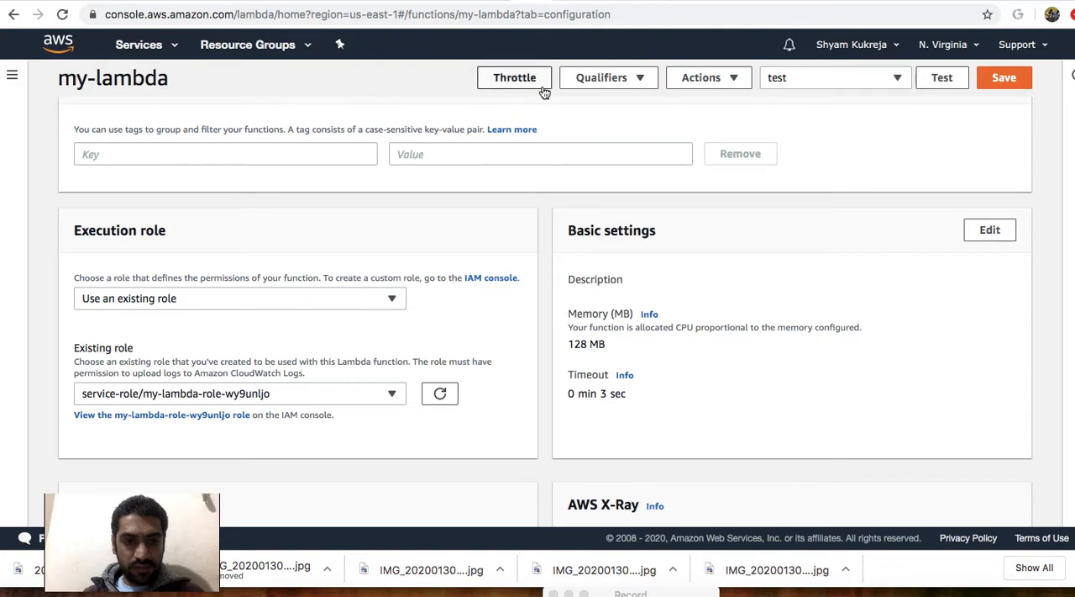
{"action": "left_click", "coordinate": [563, 1]}
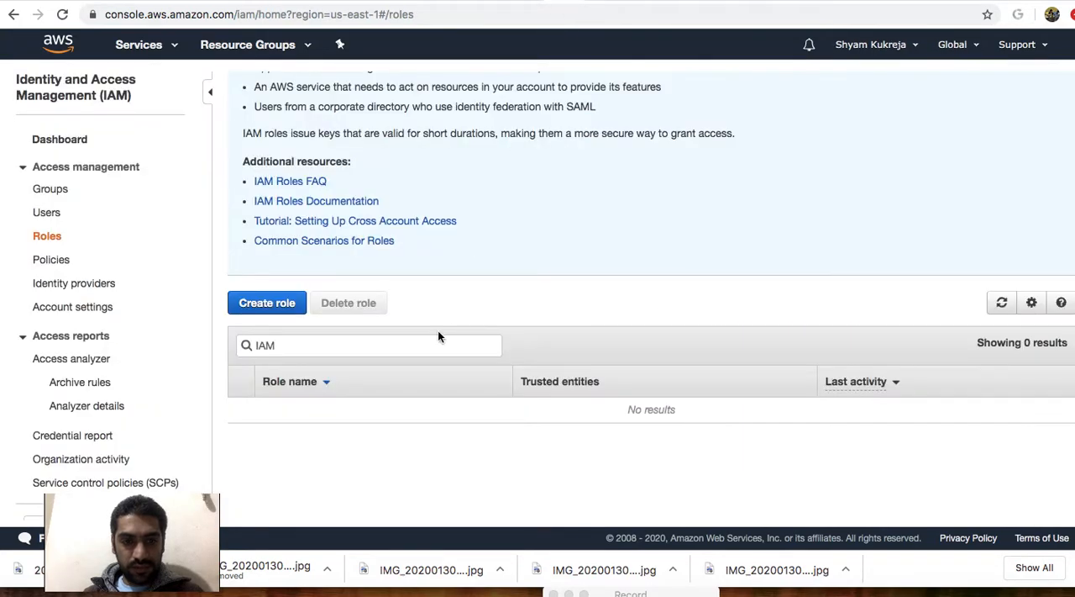
{"action": "left_click_drag", "start_coordinate": [353, 347], "coordinate": [225, 343]}
{"action": "type", "text": "wy"}
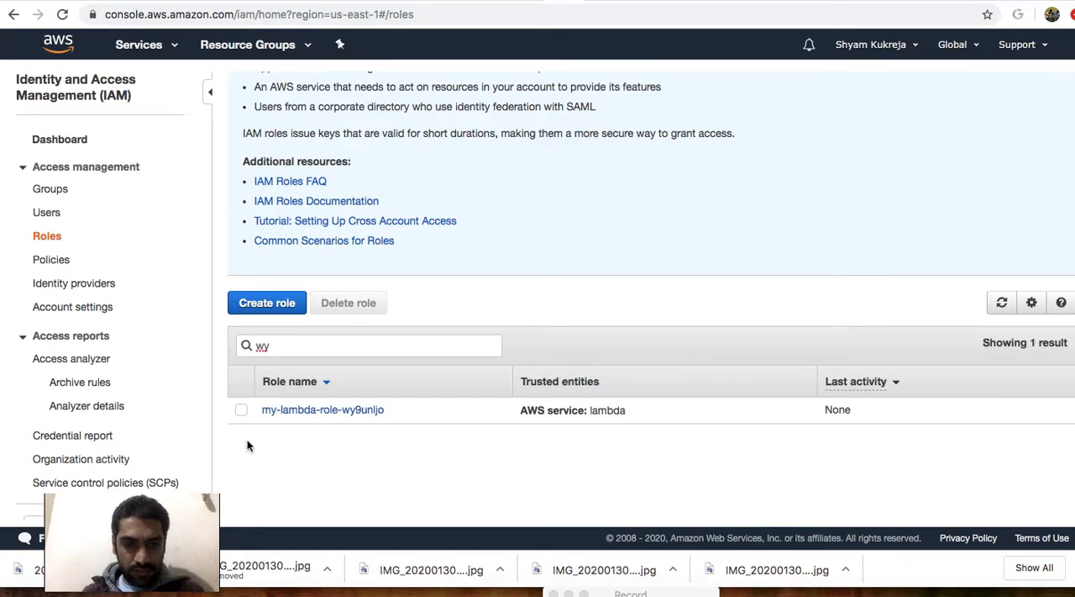
{"action": "left_click", "coordinate": [298, 413]}
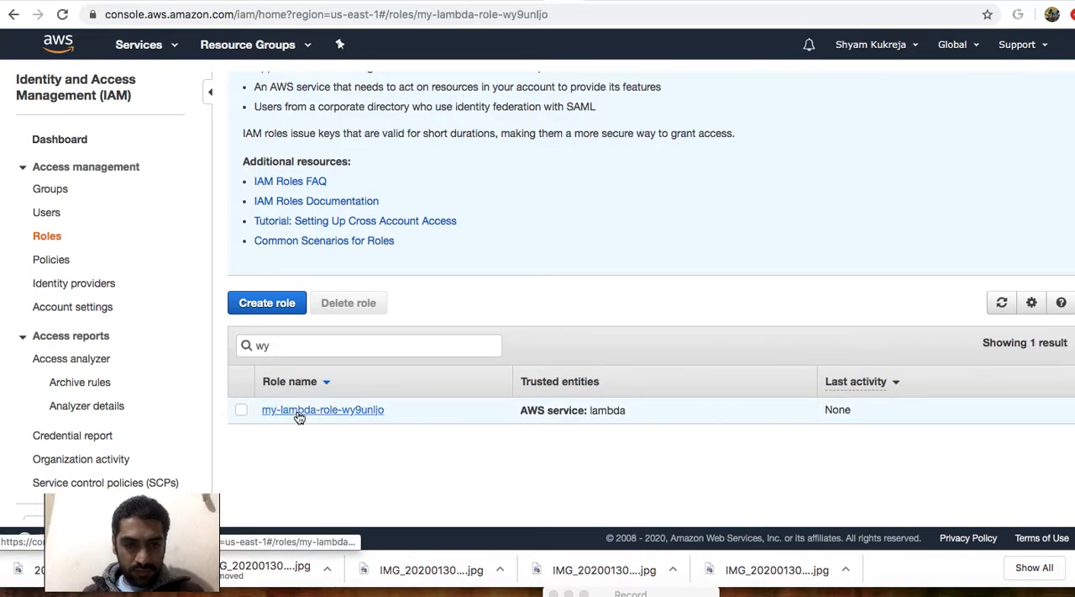
Open the AWSLambdaBasicExecutionRole policy attached to the role for editing and read its permissions as JSON.
{"action": "scroll", "coordinate": [336, 399], "scroll_direction": "down", "scroll_amount": 1}
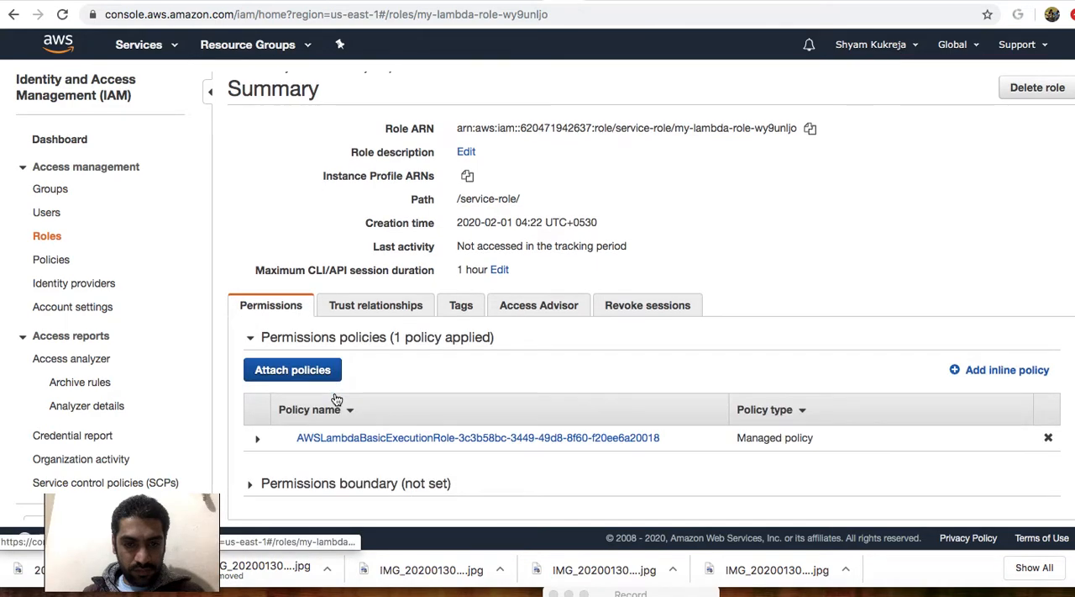
{"action": "left_click", "coordinate": [258, 442]}
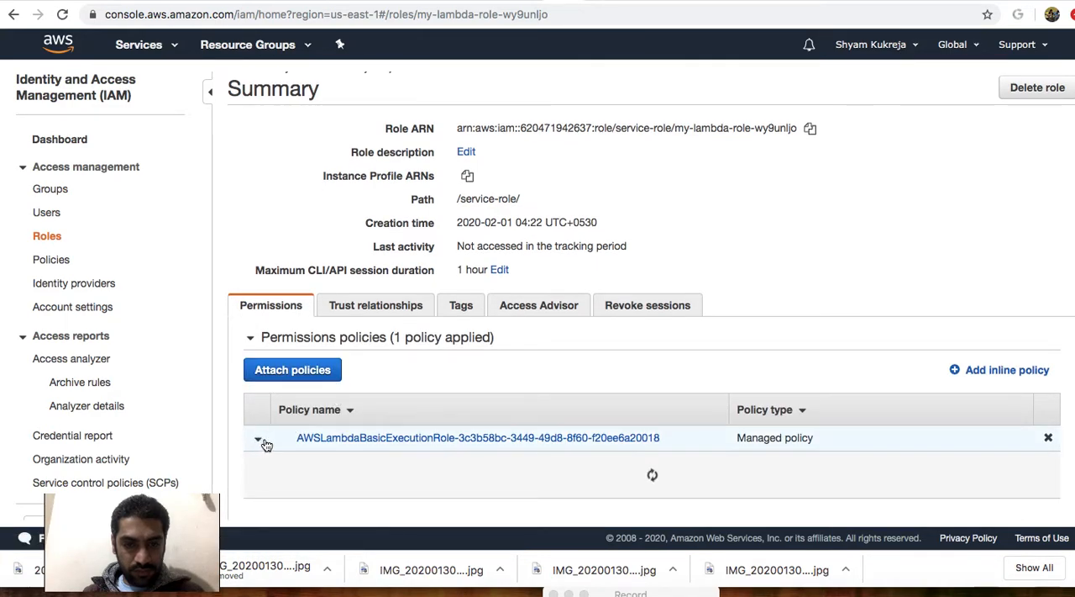
{"action": "scroll", "coordinate": [311, 425], "scroll_direction": "down", "scroll_amount": 2}
{"action": "left_click", "coordinate": [467, 420]}
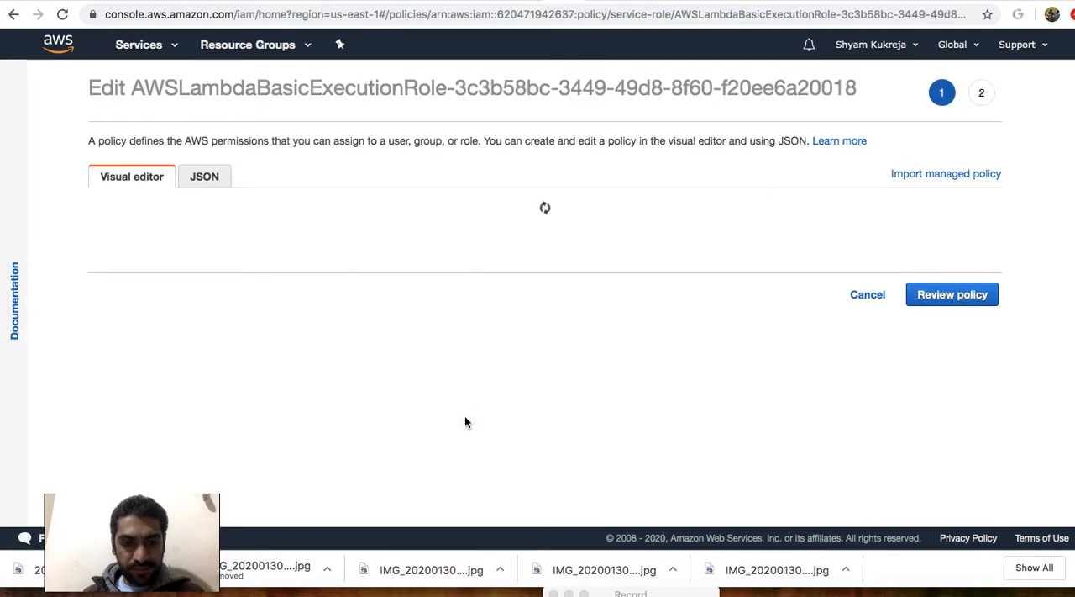
{"action": "left_click", "coordinate": [206, 178]}
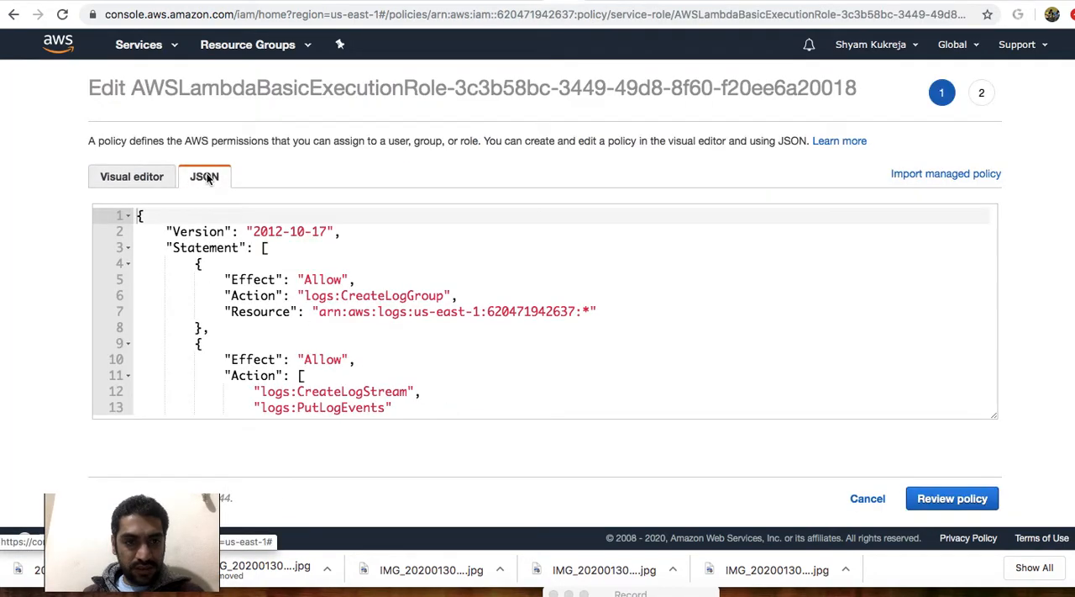
{"action": "scroll", "coordinate": [292, 231], "scroll_direction": "down", "scroll_amount": 3}
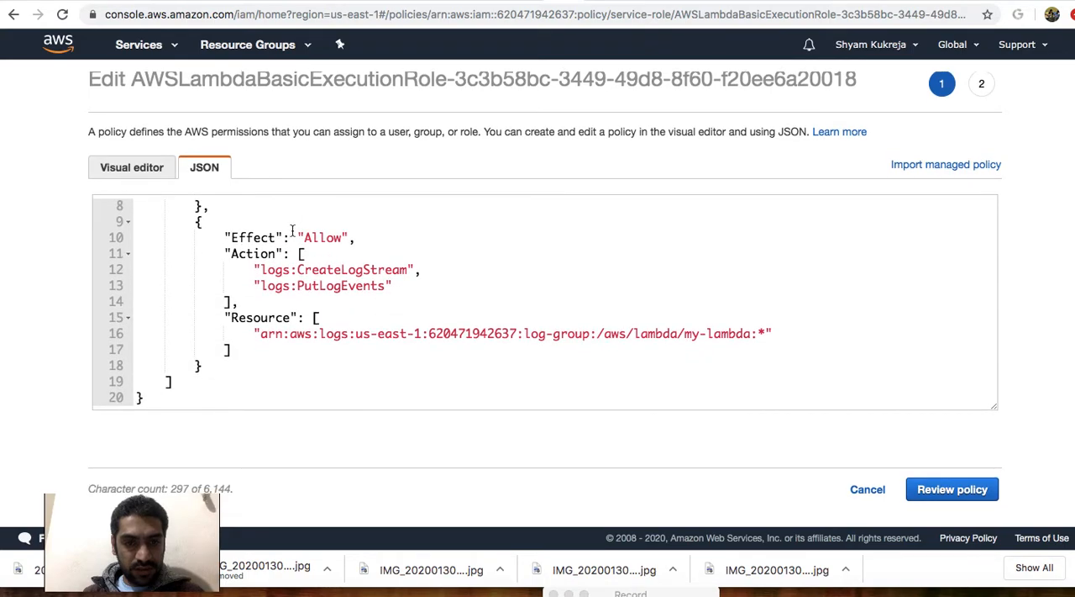
{"action": "scroll", "coordinate": [293, 231], "scroll_direction": "up", "scroll_amount": 3}
{"action": "scroll", "coordinate": [293, 231], "scroll_direction": "down", "scroll_amount": 2}
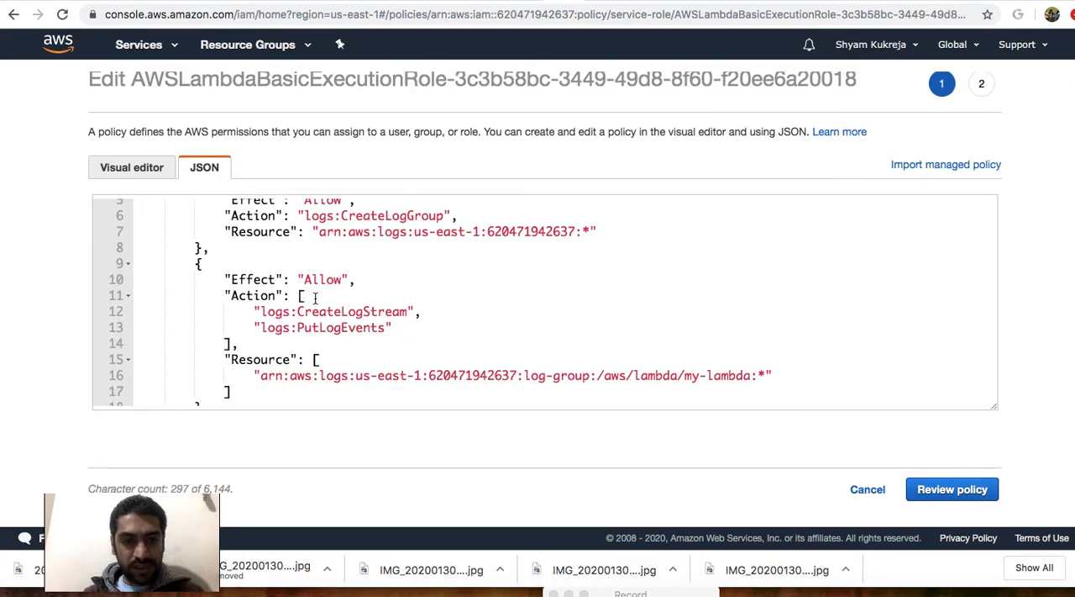
Set the existing execution role of my-lambda to Temp-Lamda and save the function.
{"action": "left_click", "coordinate": [529, 1]}
{"action": "left_click", "coordinate": [395, 393]}
{"action": "left_click", "coordinate": [278, 371]}
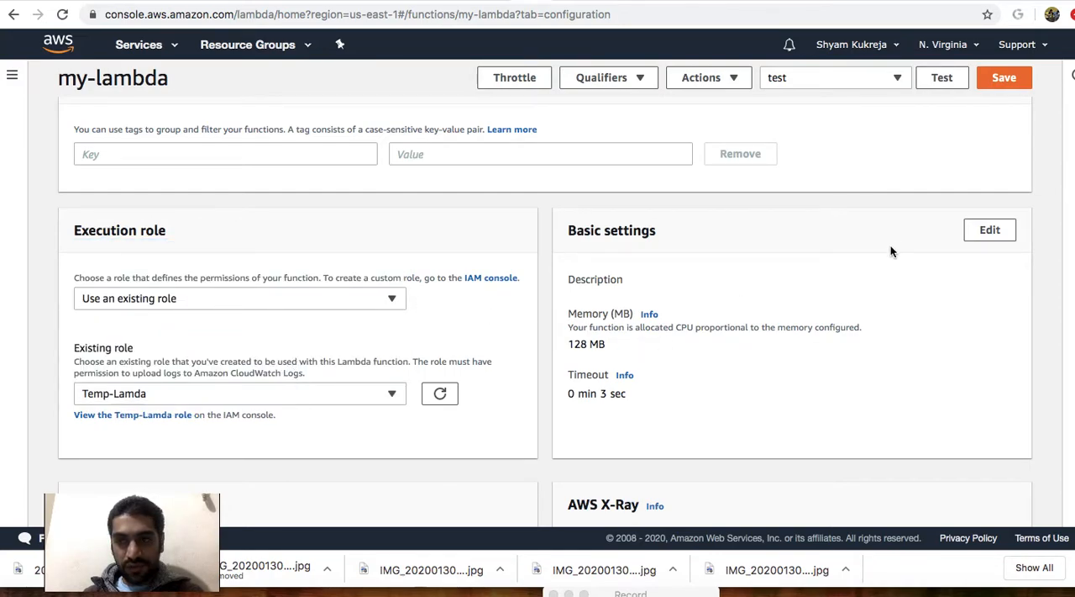
{"action": "left_click", "coordinate": [1006, 77]}
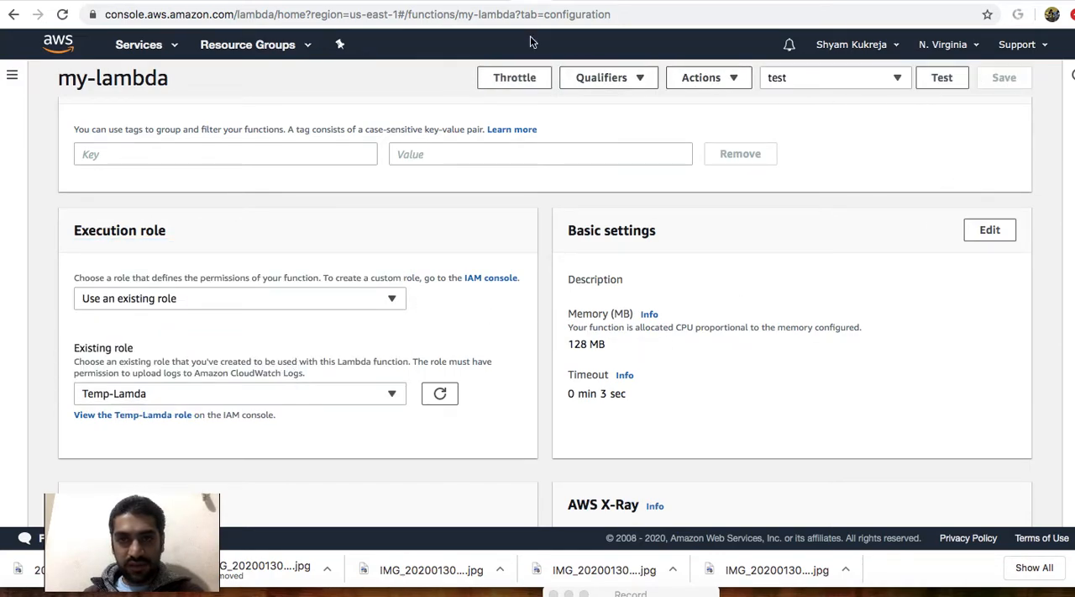
Return to the IAM policy, cancel its editing, and go back to the Roles list.
{"action": "left_click", "coordinate": [494, 2]}
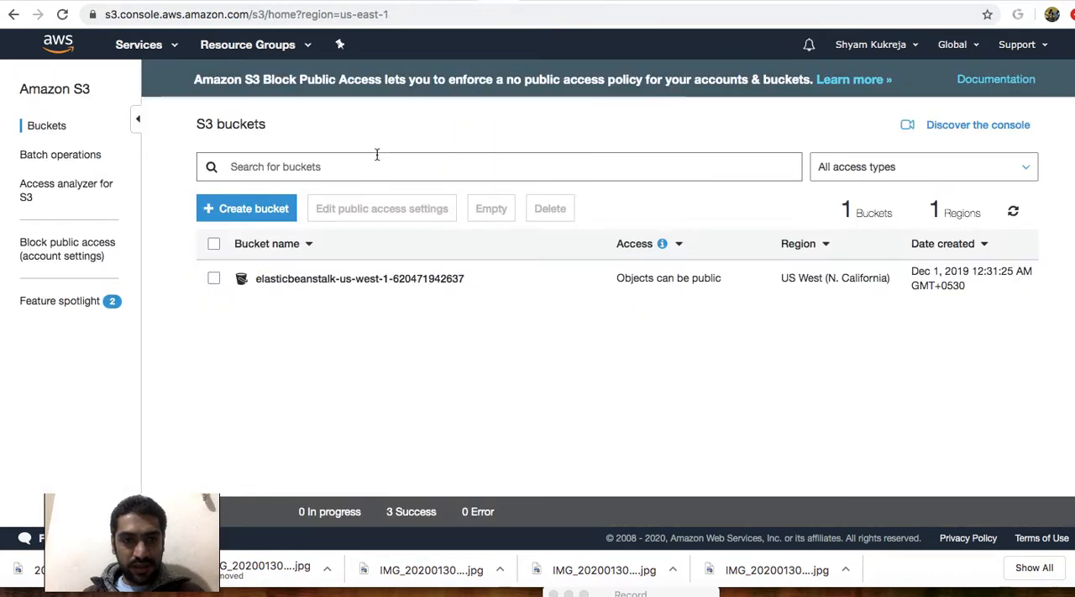
{"action": "left_click", "coordinate": [463, 2]}
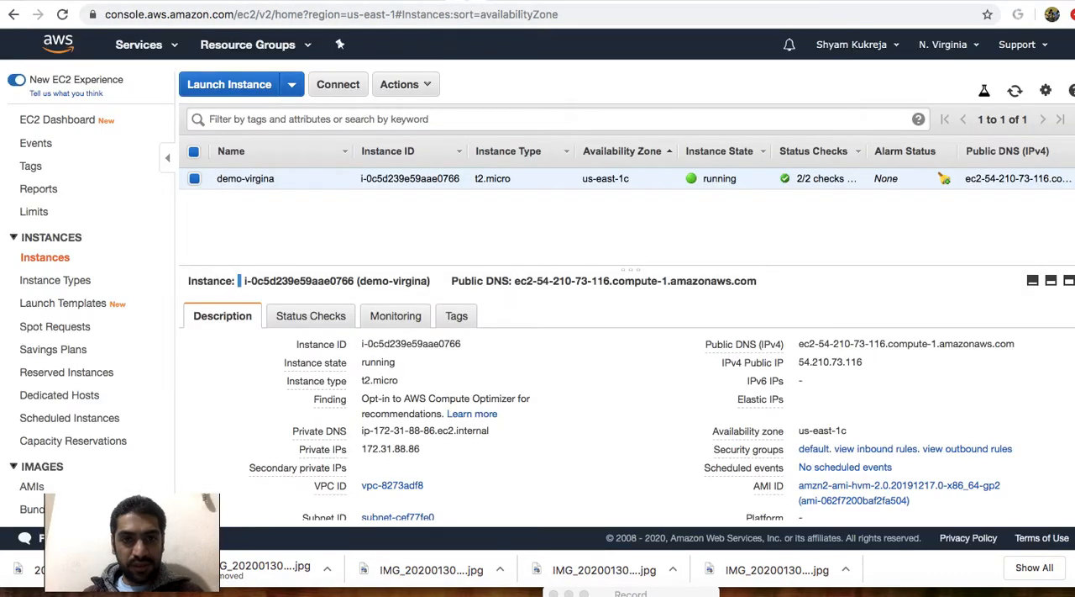
{"action": "left_click", "coordinate": [562, 1]}
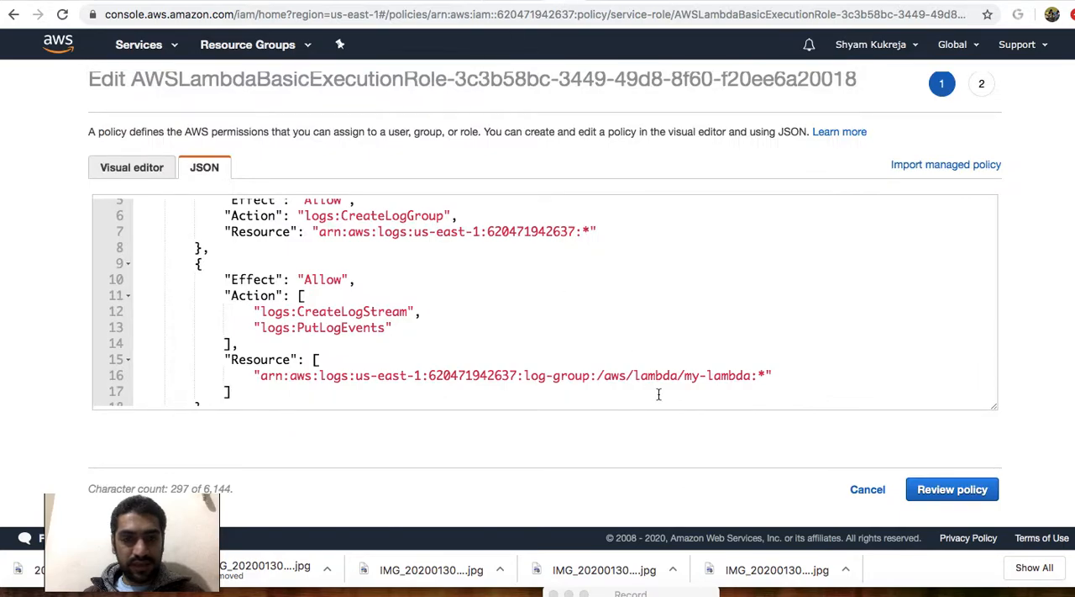
{"action": "left_click", "coordinate": [865, 492]}
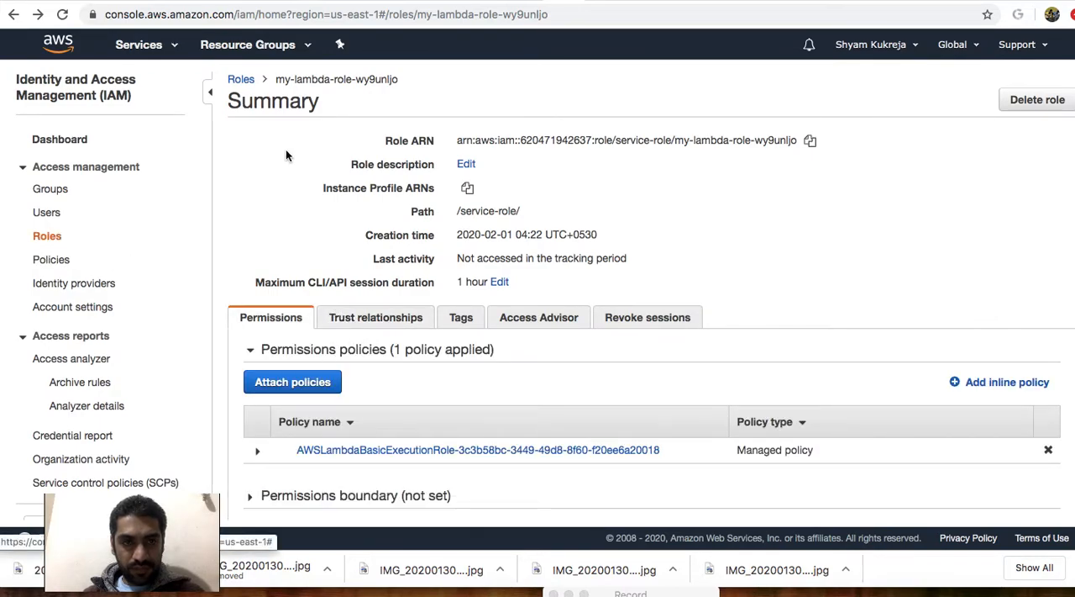
{"action": "left_click", "coordinate": [242, 81]}
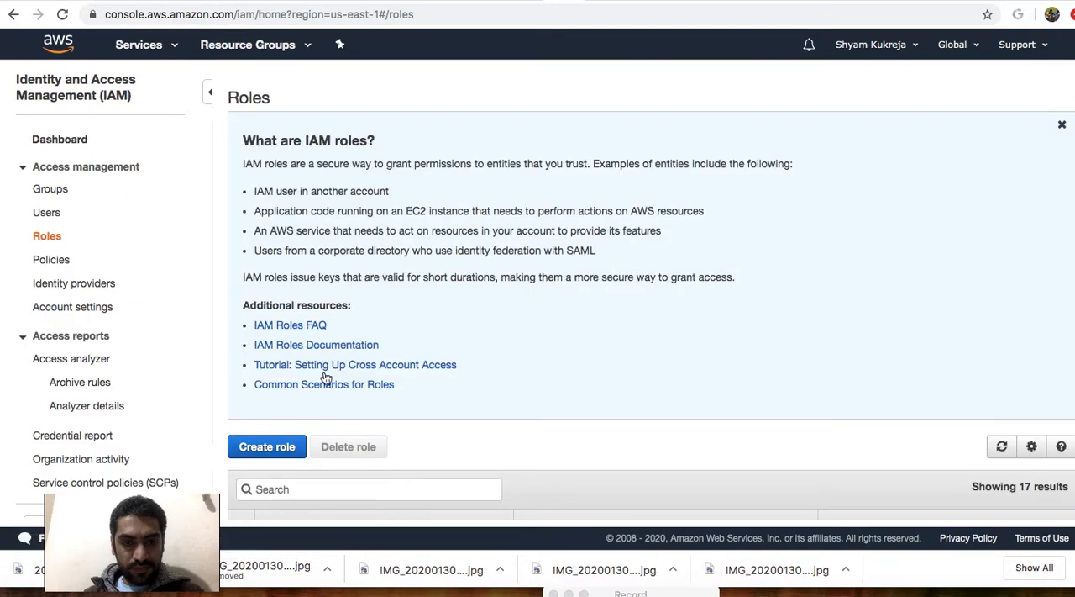
Search the IAM roles for "temp" and open the Temp-Lamda role.
{"action": "left_click", "coordinate": [356, 490]}
{"action": "type", "text": "tem"}
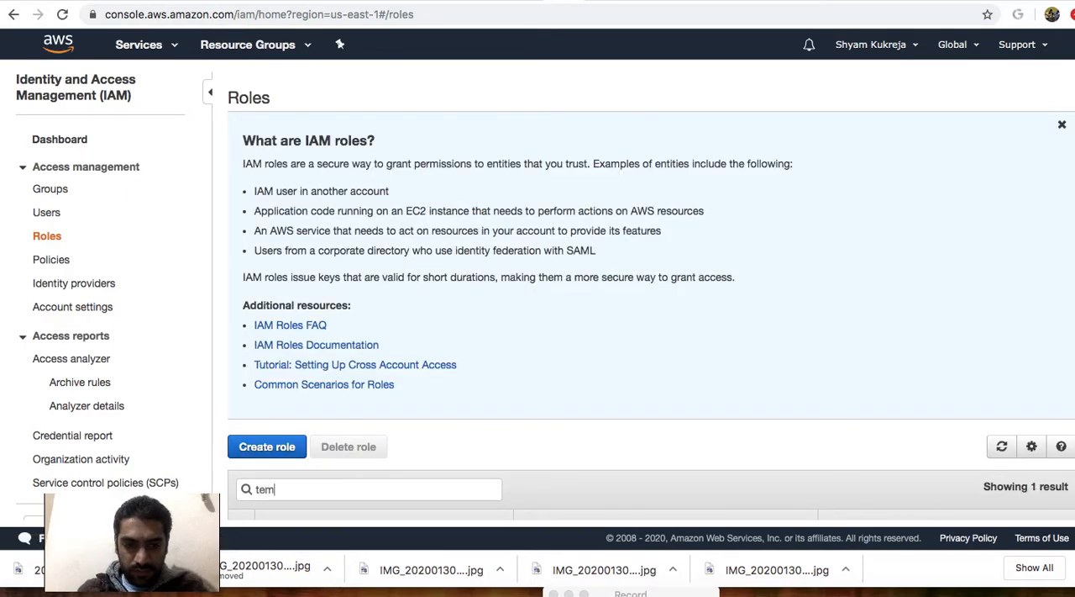
{"action": "type", "text": "p_lamb"}
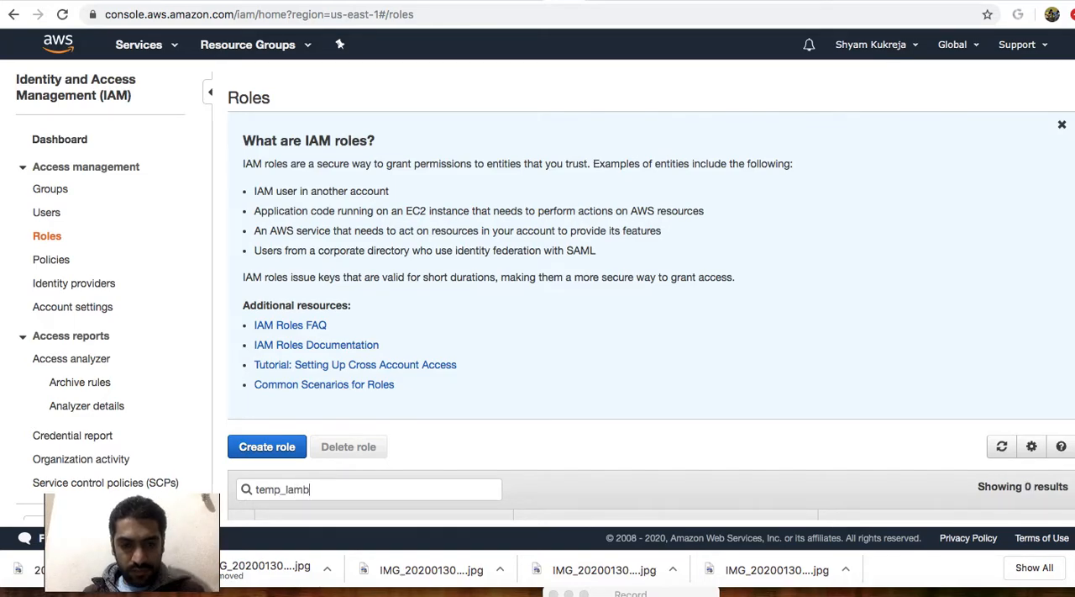
{"action": "scroll", "coordinate": [401, 466], "scroll_direction": "down", "scroll_amount": 5}
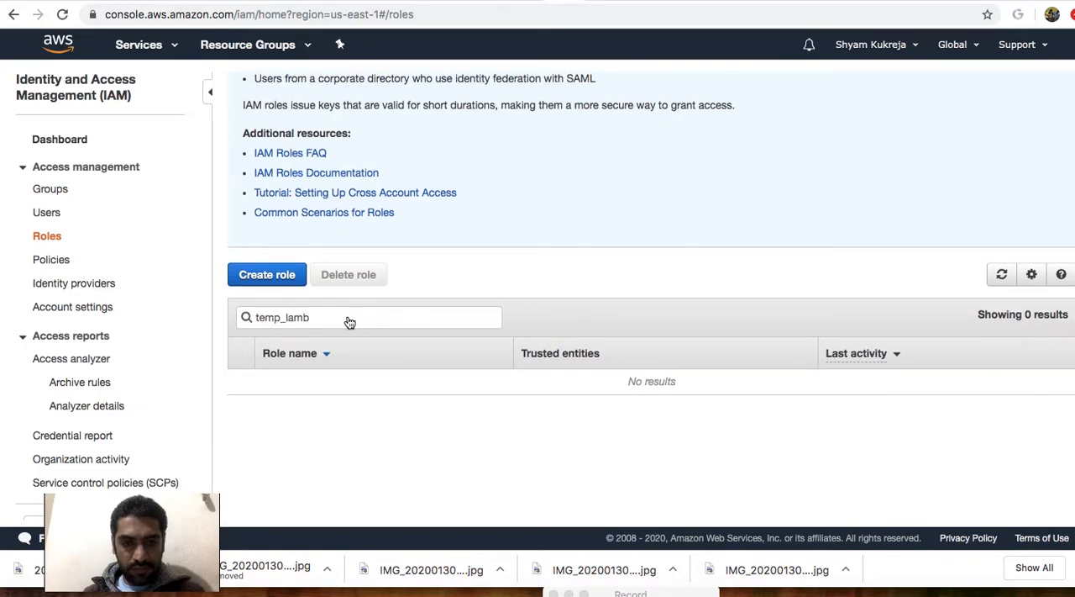
{"action": "scroll", "coordinate": [468, 401], "scroll_direction": "down", "scroll_amount": 3}
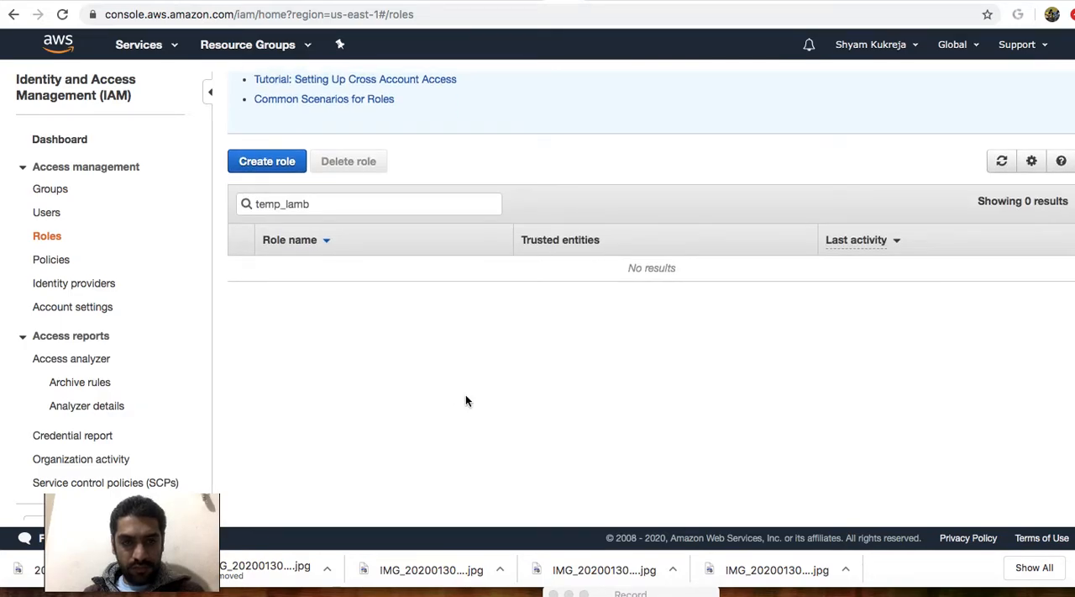
{"action": "key", "text": "BackSpace"}
{"action": "key", "text": "BackSpace"}
{"action": "key", "text": "BackSpace"}
{"action": "key", "text": "BackSpace"}
{"action": "key", "text": "BackSpace"}
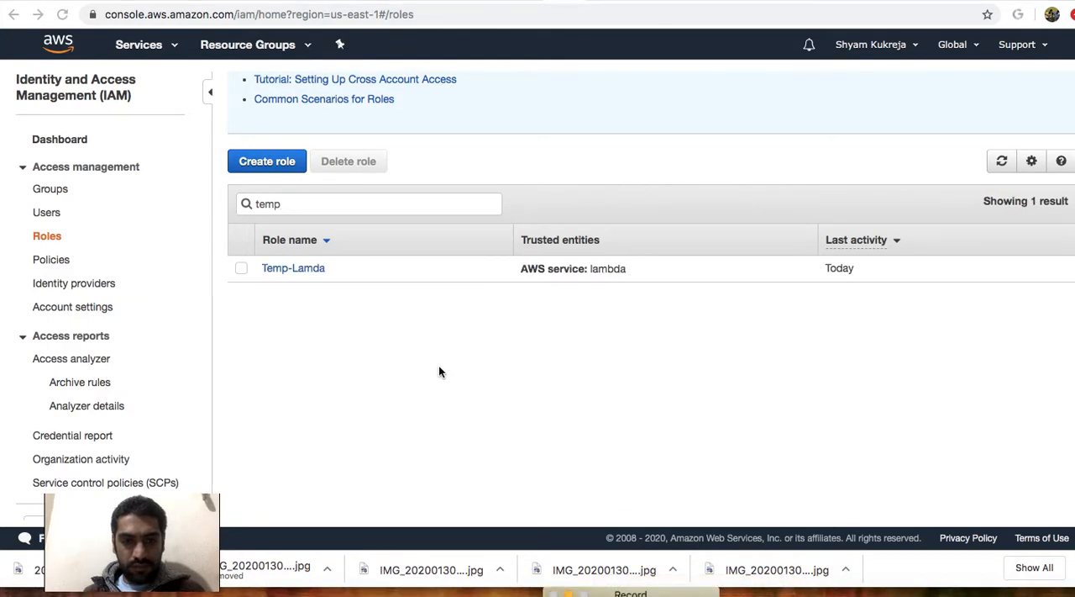
{"action": "left_click", "coordinate": [303, 270]}
Expand the AmazonEC2FullAccess policy attached to the role and read its JSON statements.
{"action": "scroll", "coordinate": [338, 297], "scroll_direction": "down", "scroll_amount": 1}
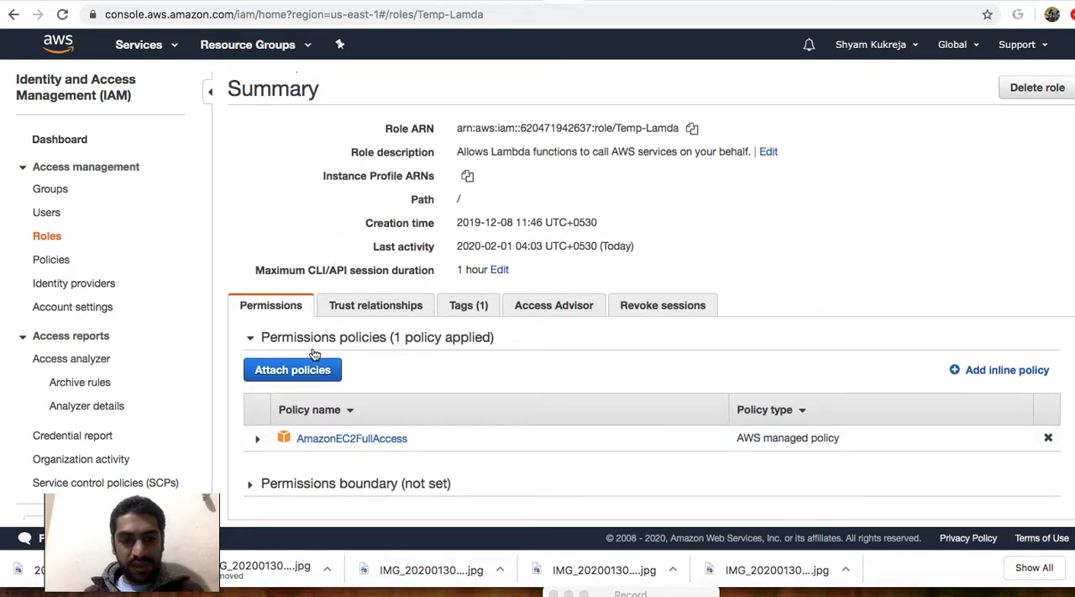
{"action": "left_click", "coordinate": [257, 438]}
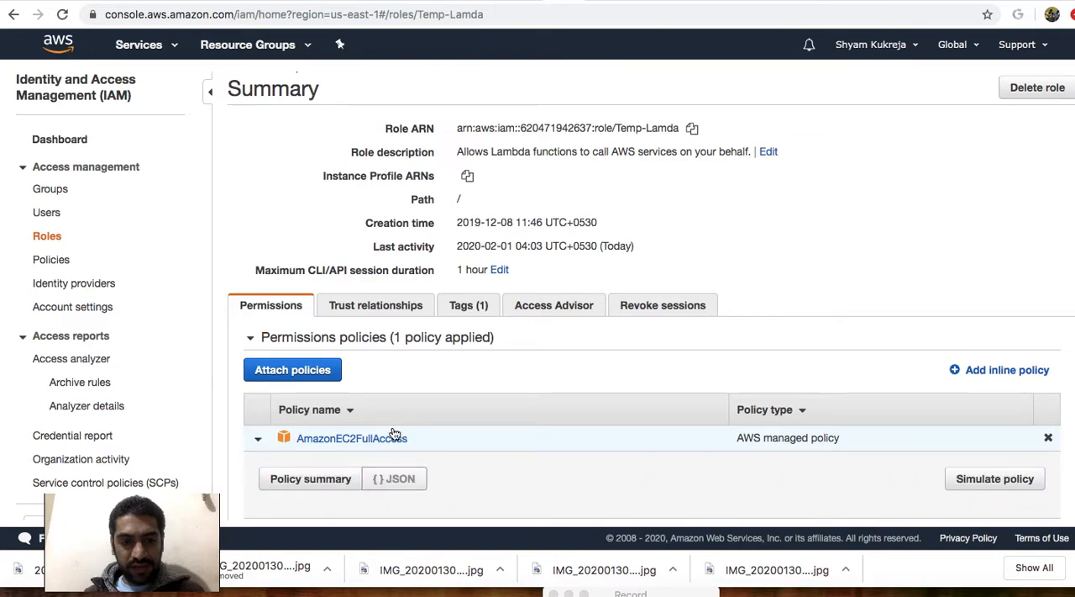
{"action": "scroll", "coordinate": [398, 445], "scroll_direction": "down", "scroll_amount": 1}
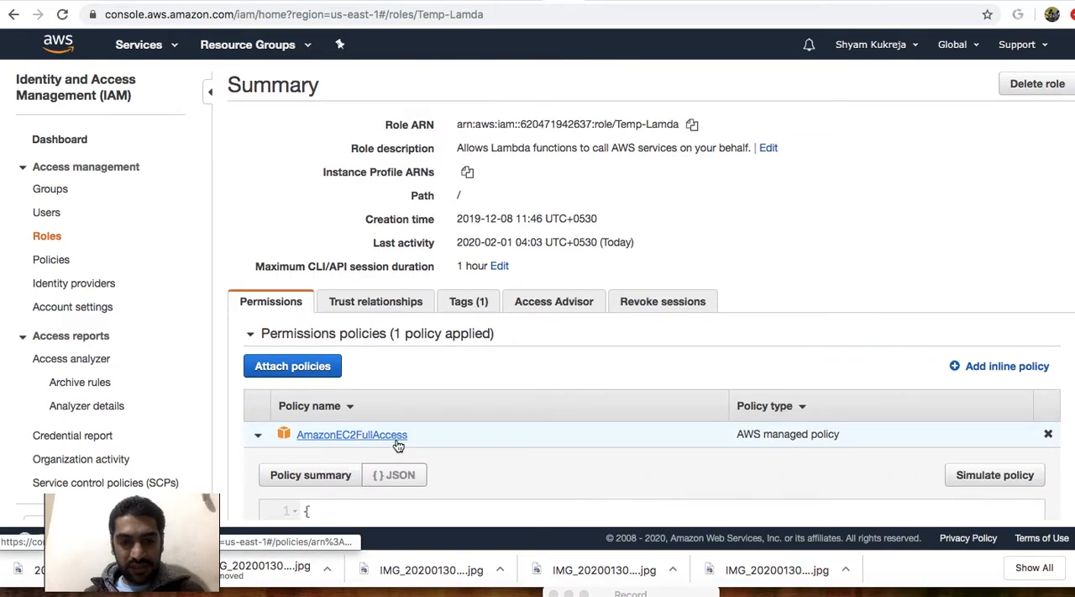
{"action": "scroll", "coordinate": [399, 445], "scroll_direction": "down", "scroll_amount": 1}
{"action": "scroll", "coordinate": [454, 423], "scroll_direction": "down", "scroll_amount": 2}
{"action": "scroll", "coordinate": [454, 423], "scroll_direction": "down", "scroll_amount": 3}
{"action": "scroll", "coordinate": [453, 425], "scroll_direction": "up", "scroll_amount": 2}
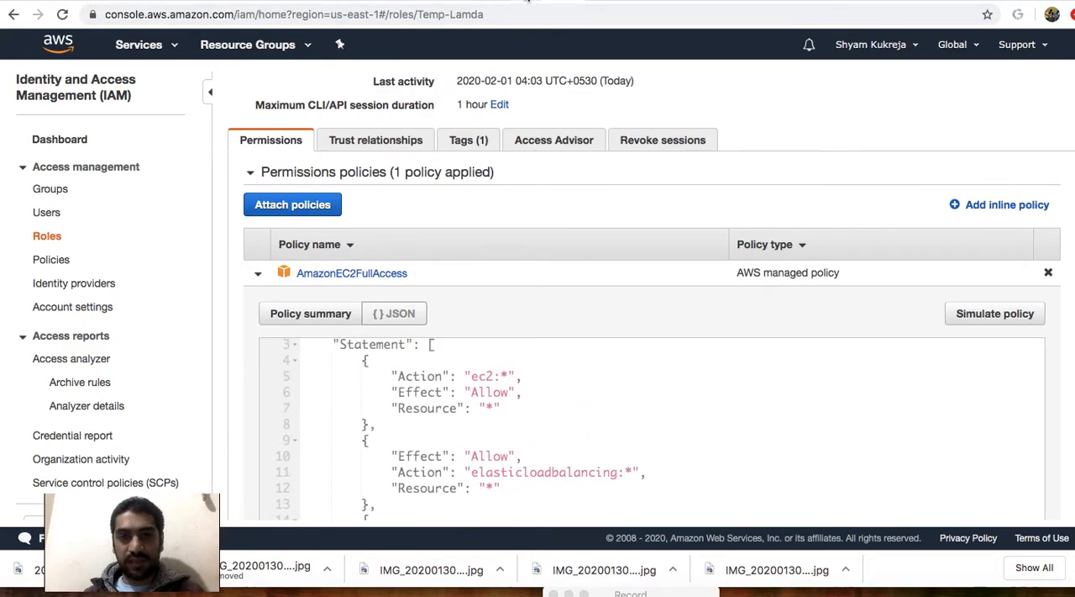
Return to the my-lambda function, run it with the test event, and read the execution result and log output.
{"action": "left_click", "coordinate": [528, 2]}
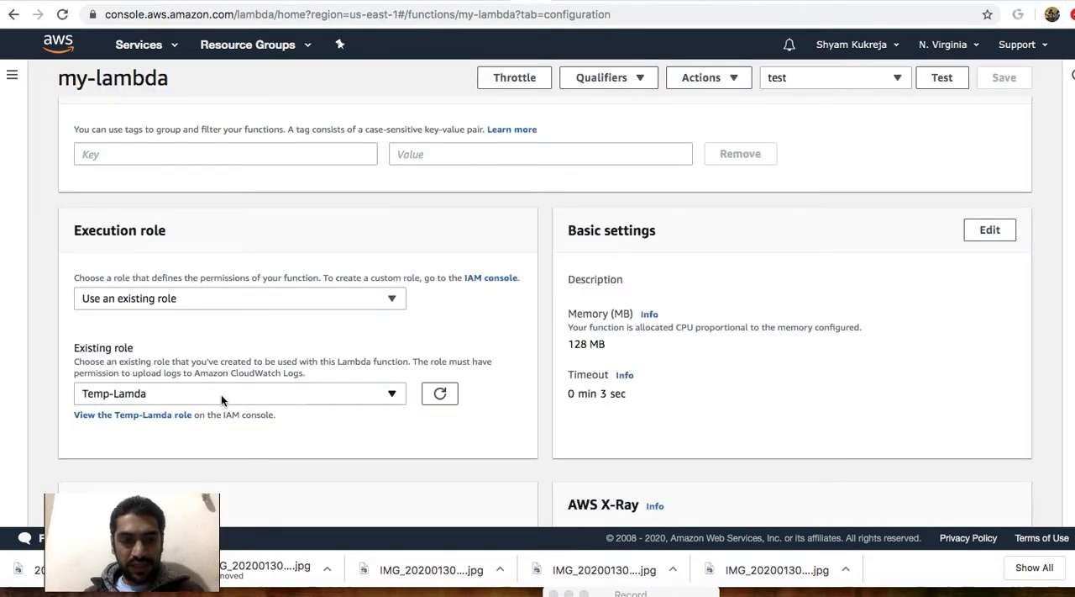
{"action": "scroll", "coordinate": [531, 328], "scroll_direction": "up", "scroll_amount": 6}
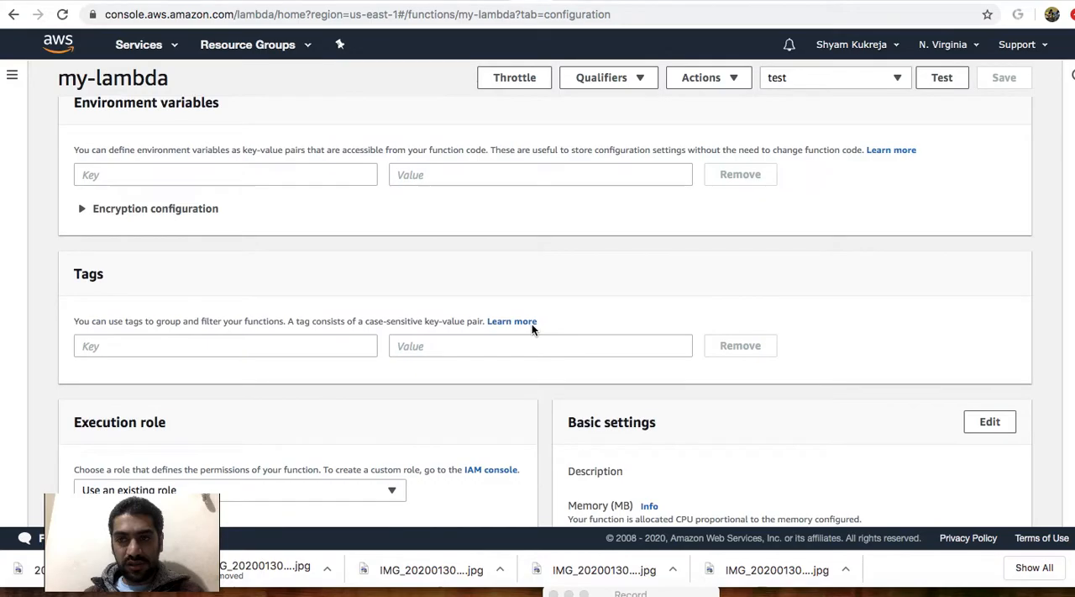
{"action": "scroll", "coordinate": [532, 330], "scroll_direction": "up", "scroll_amount": 15}
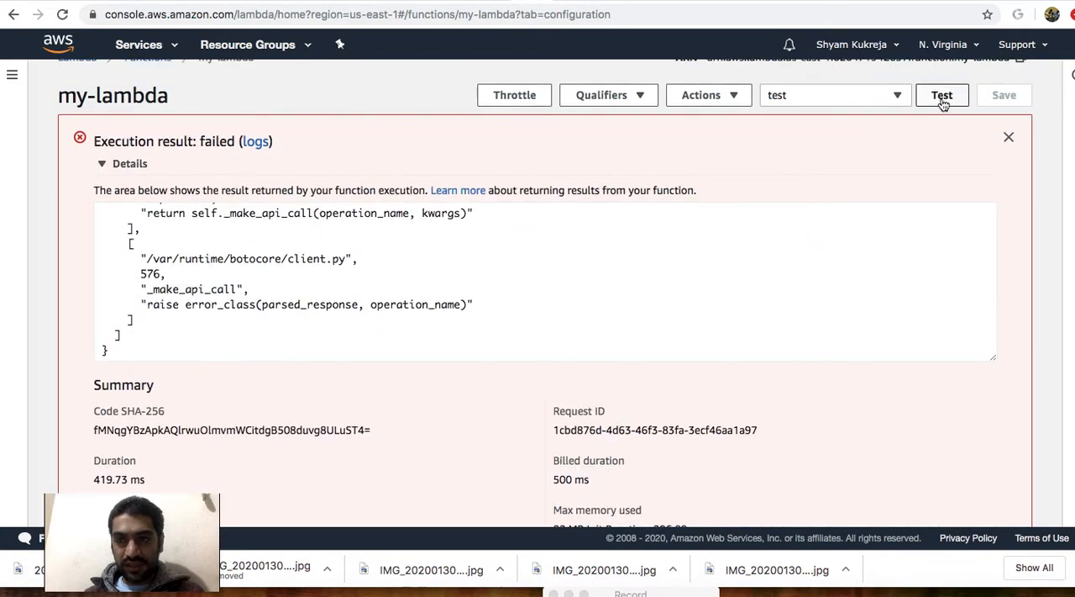
{"action": "left_click", "coordinate": [942, 97]}
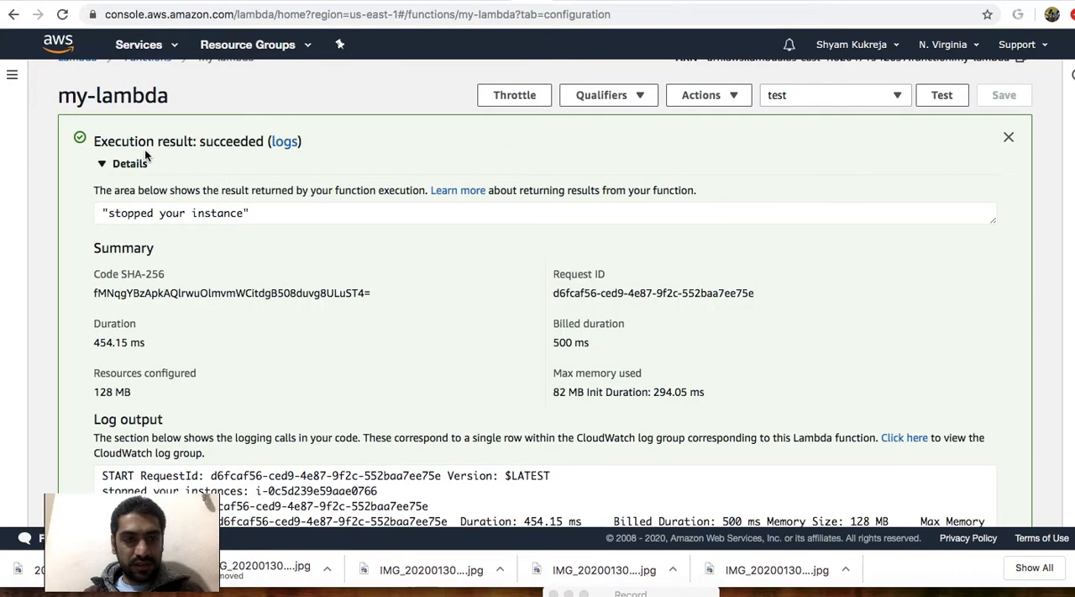
{"action": "left_click_drag", "start_coordinate": [110, 216], "coordinate": [249, 213]}
{"action": "scroll", "coordinate": [249, 215], "scroll_direction": "down", "scroll_amount": 3}
{"action": "scroll", "coordinate": [248, 216], "scroll_direction": "down", "scroll_amount": 10}
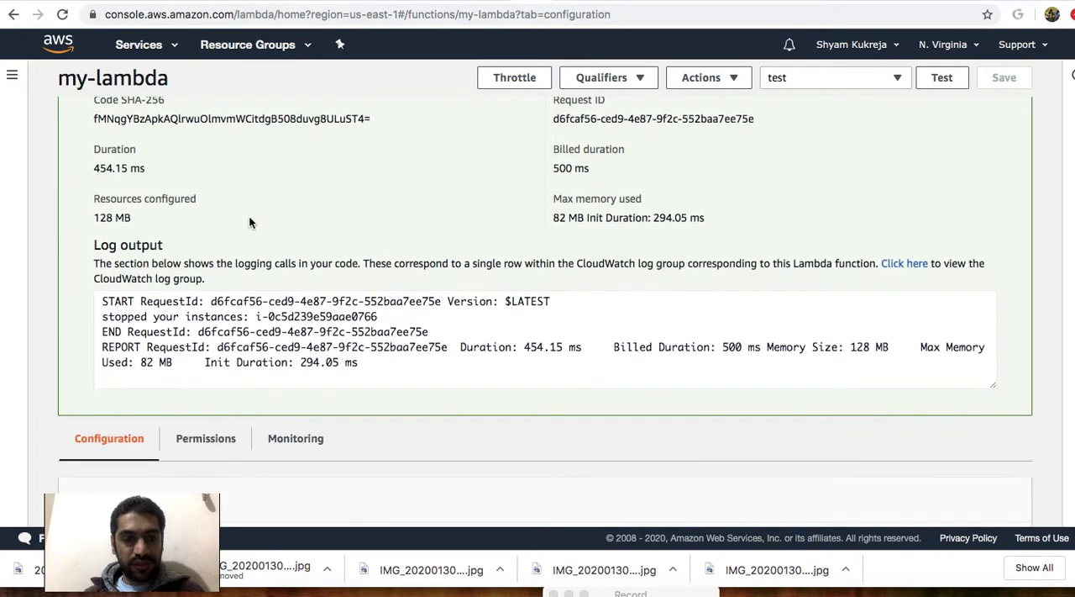
{"action": "scroll", "coordinate": [251, 224], "scroll_direction": "up", "scroll_amount": 2}
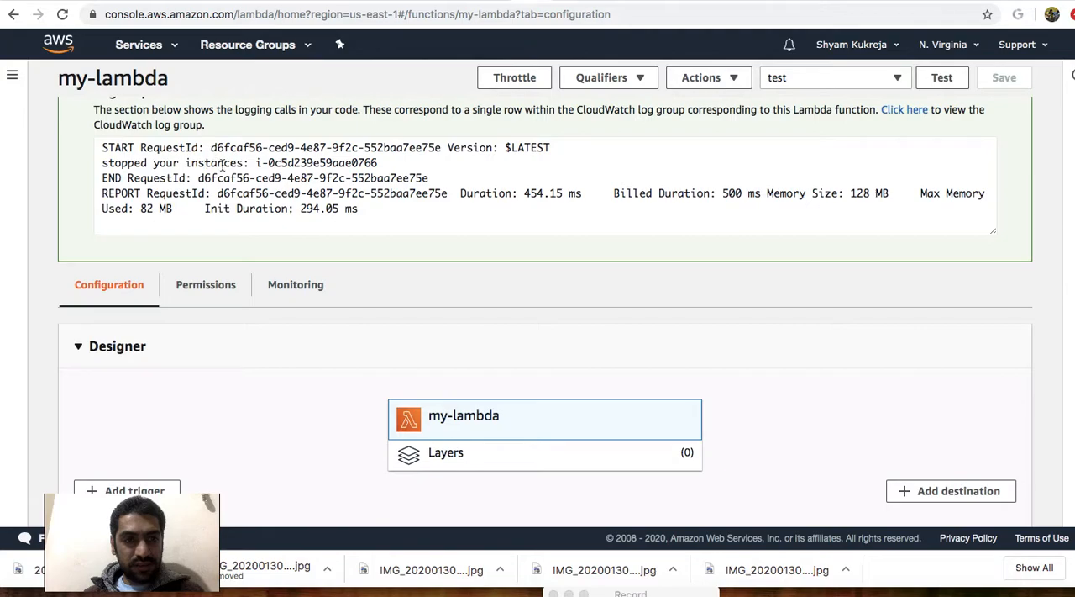
Highlight the instance ID in the log output and refresh the EC2 instances list to check the state of demo-virgina.
{"action": "left_click_drag", "start_coordinate": [256, 162], "coordinate": [378, 177]}
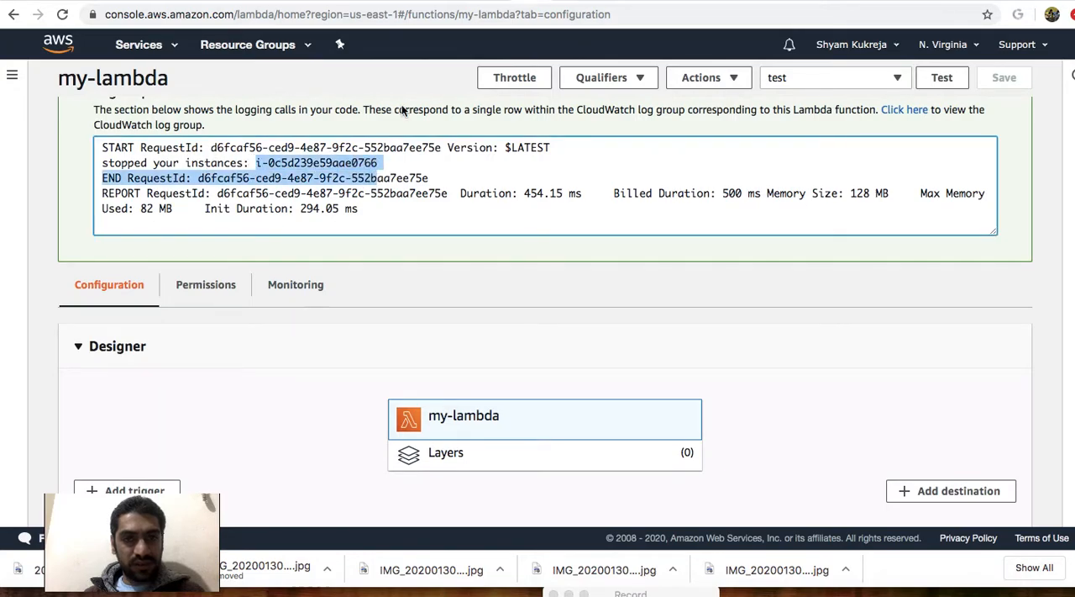
{"action": "left_click", "coordinate": [466, 2]}
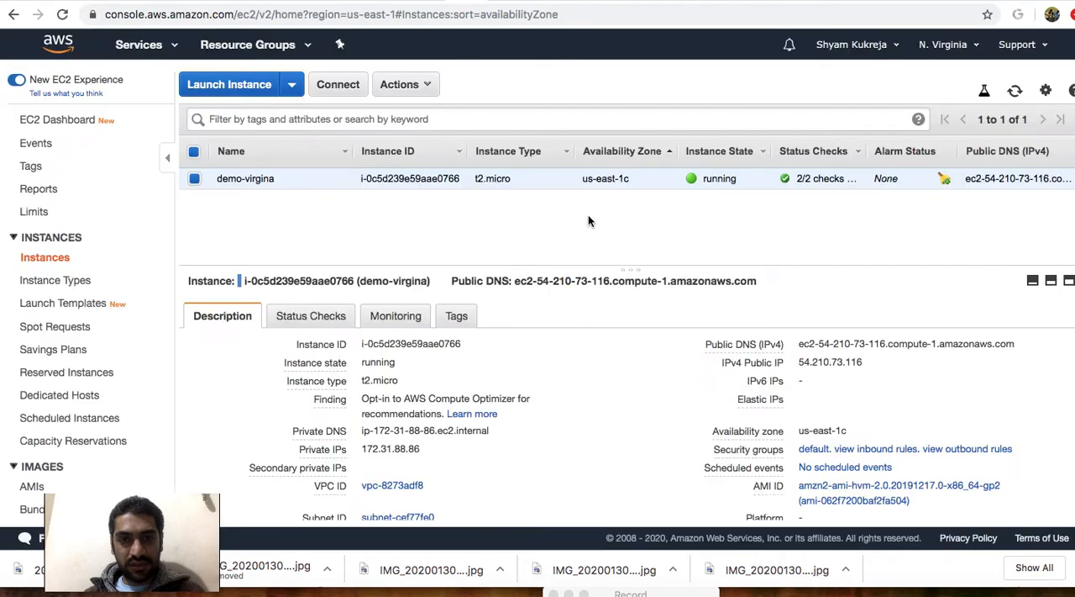
{"action": "left_click", "coordinate": [1015, 94]}
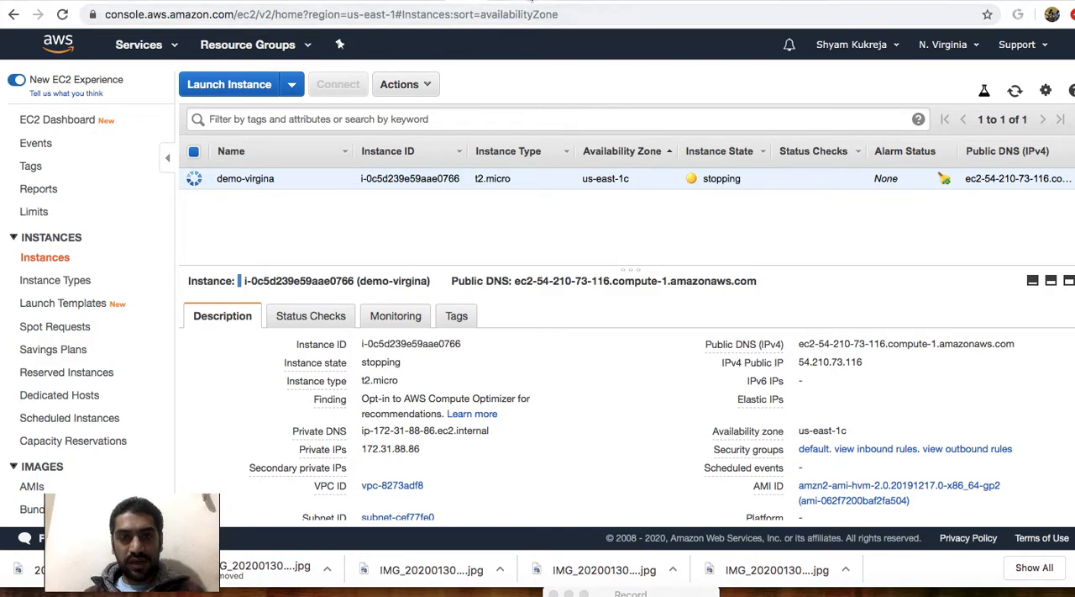
Review the inline code of my-lambda and its designer, and look at the S3–Lambda–EC2 diagram in Creately.
{"action": "left_click", "coordinate": [531, 3]}
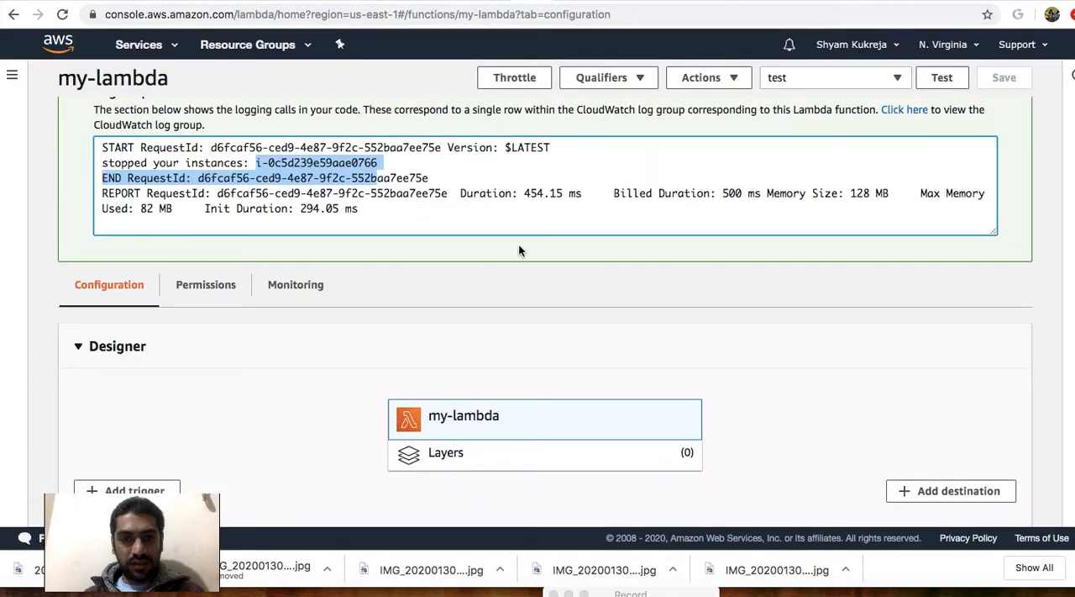
{"action": "scroll", "coordinate": [518, 249], "scroll_direction": "down", "scroll_amount": 10}
{"action": "left_click_drag", "start_coordinate": [434, 339], "coordinate": [314, 237]}
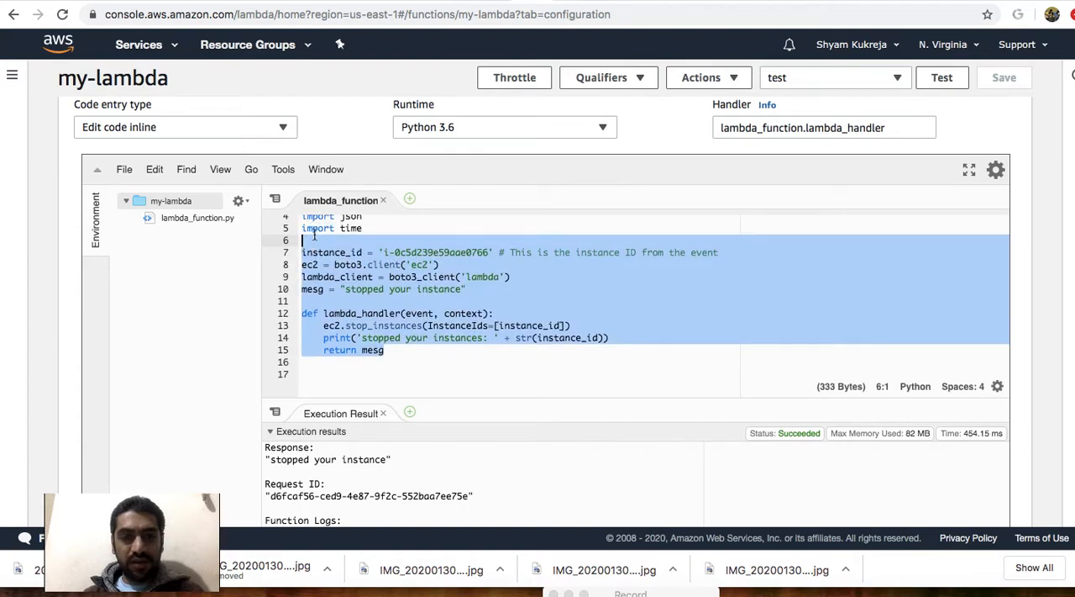
{"action": "scroll", "coordinate": [315, 236], "scroll_direction": "up", "scroll_amount": 10}
{"action": "scroll", "coordinate": [315, 235], "scroll_direction": "up", "scroll_amount": 1}
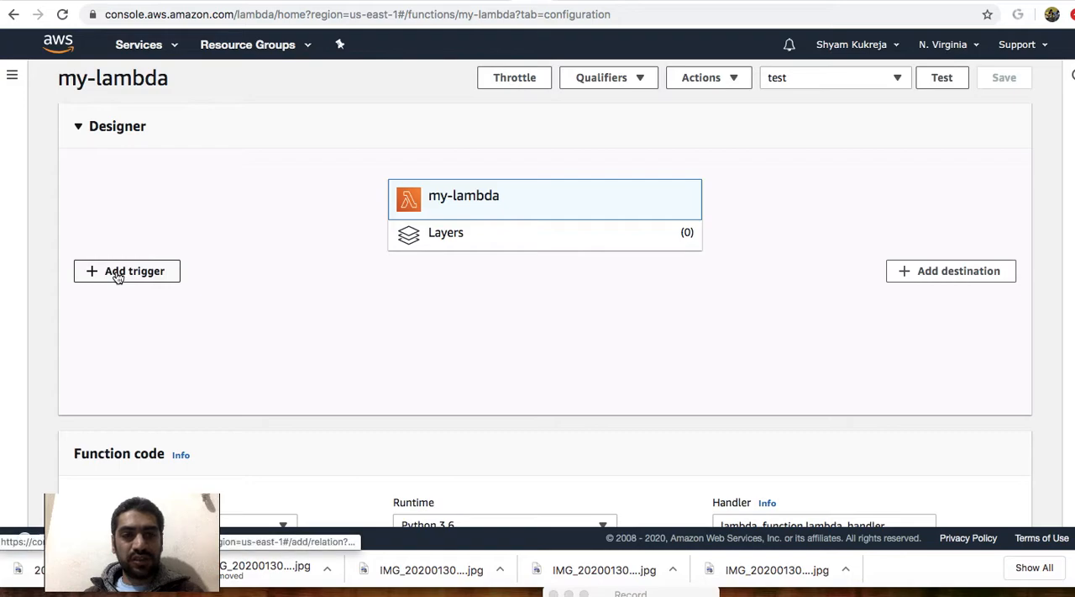
{"action": "left_click", "coordinate": [1006, 1]}
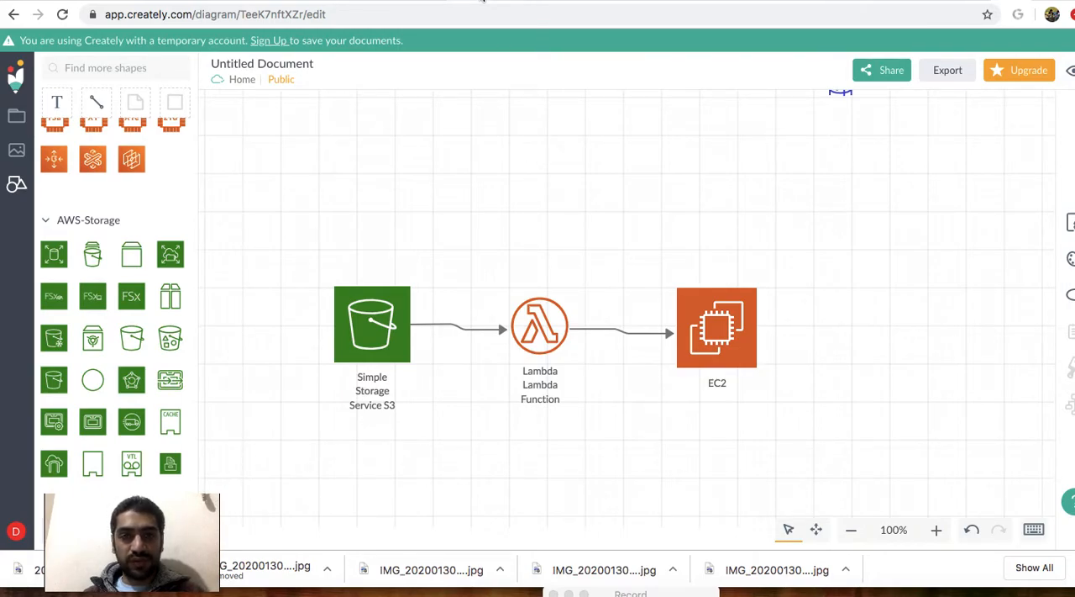
Switch to the Amazon S3 console and try to create a bucket named demo999.
{"action": "left_click", "coordinate": [496, 3]}
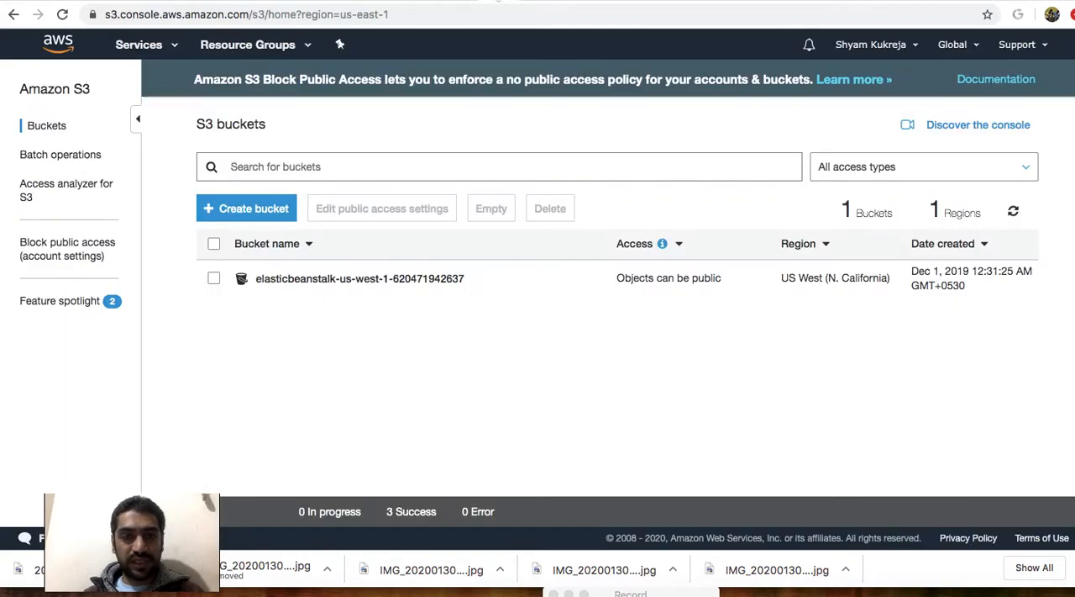
{"action": "left_click", "coordinate": [248, 210]}
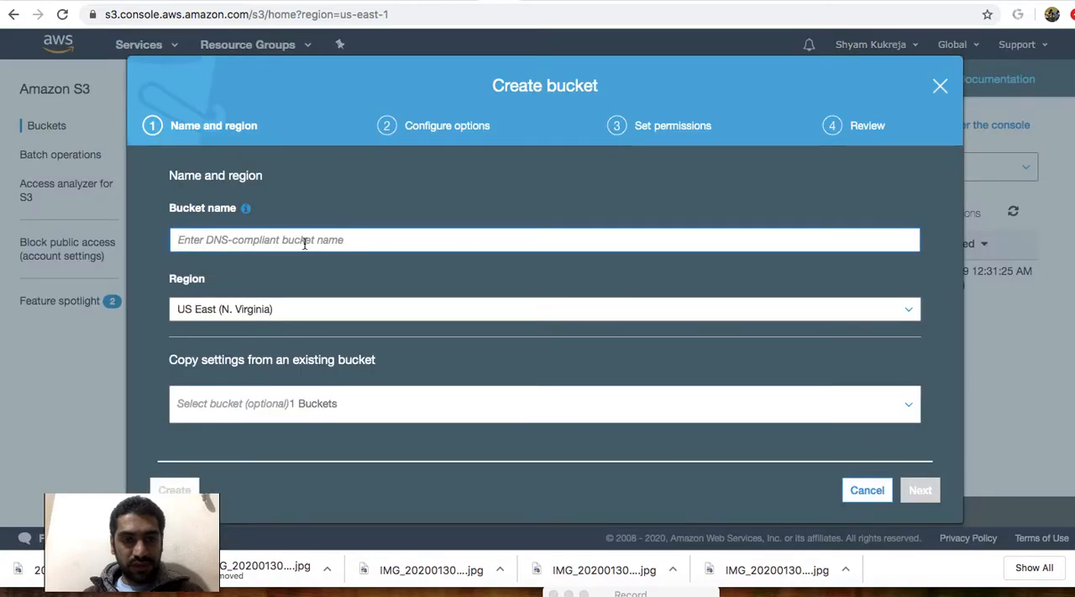
{"action": "type", "text": "demo0999"}
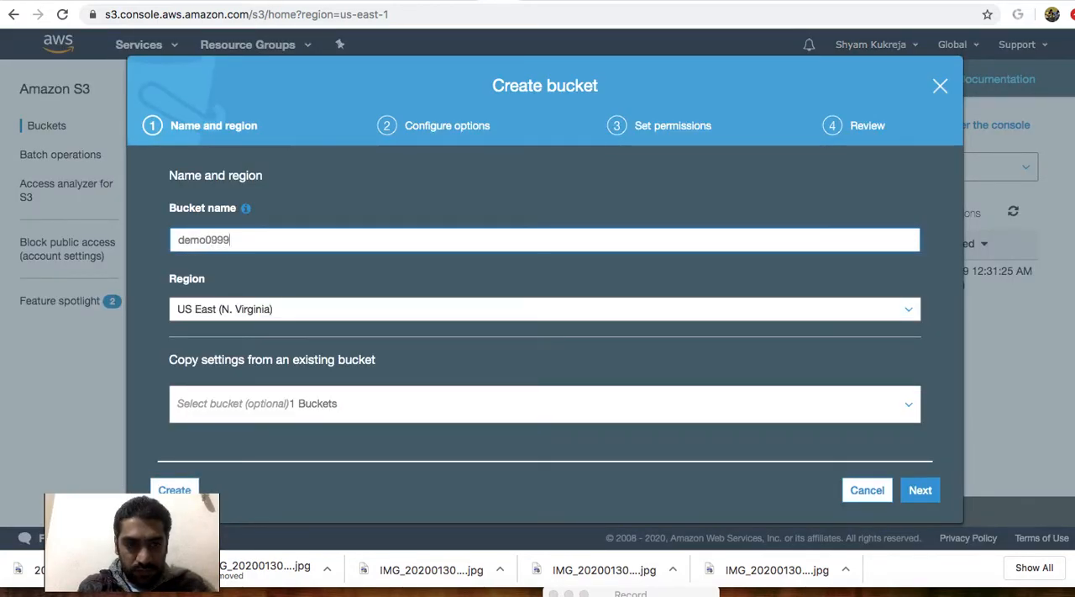
{"action": "key", "text": "BackSpace"}
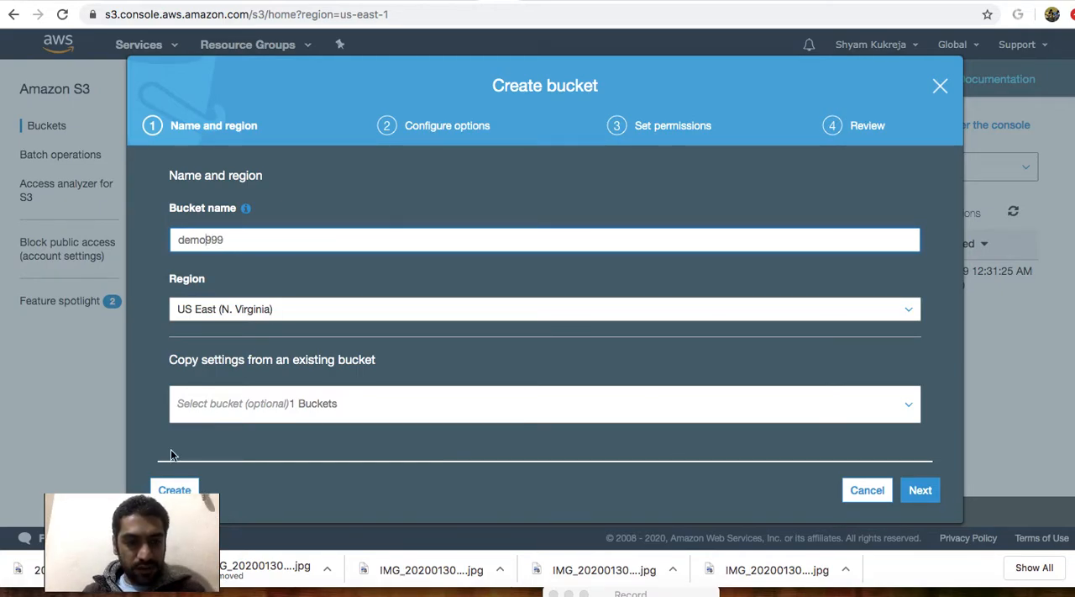
{"action": "left_click", "coordinate": [174, 489]}
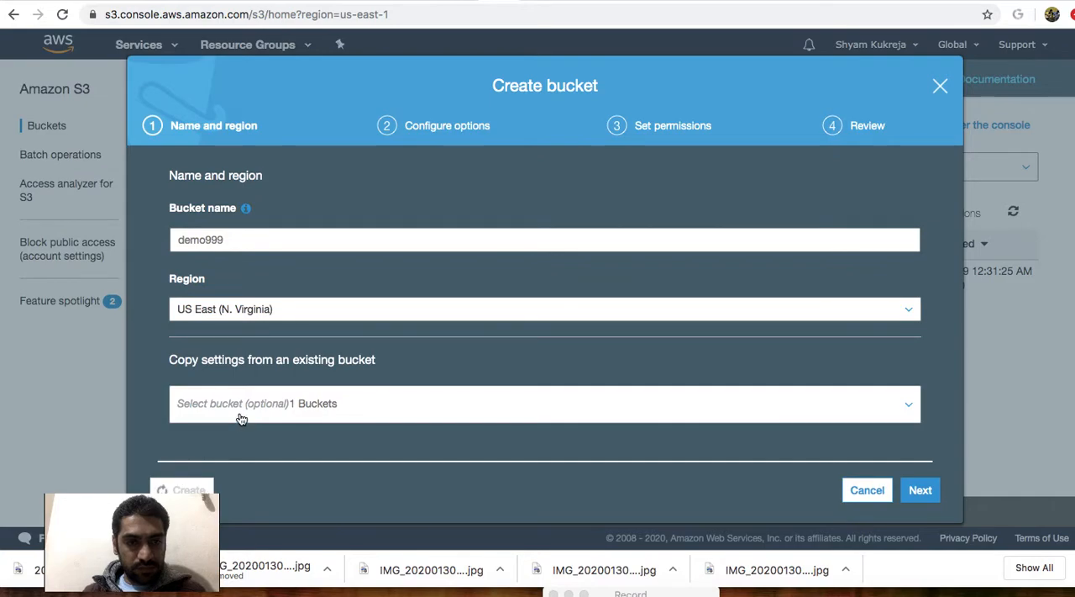
Extend the bucket name to demo9992020, create the bucket, and open it.
{"action": "left_click", "coordinate": [269, 238]}
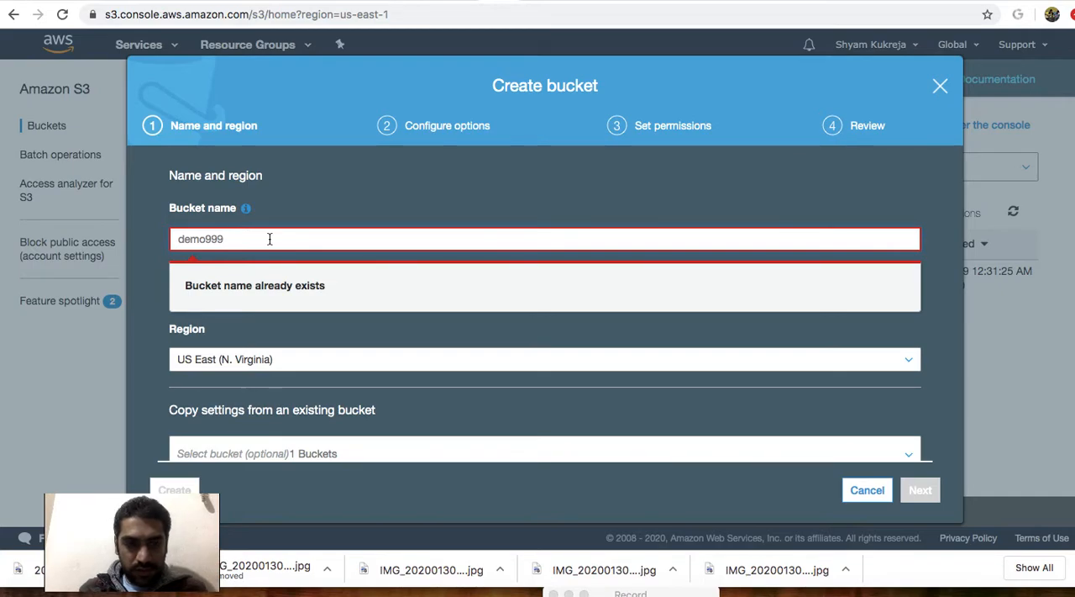
{"action": "type", "text": "2020"}
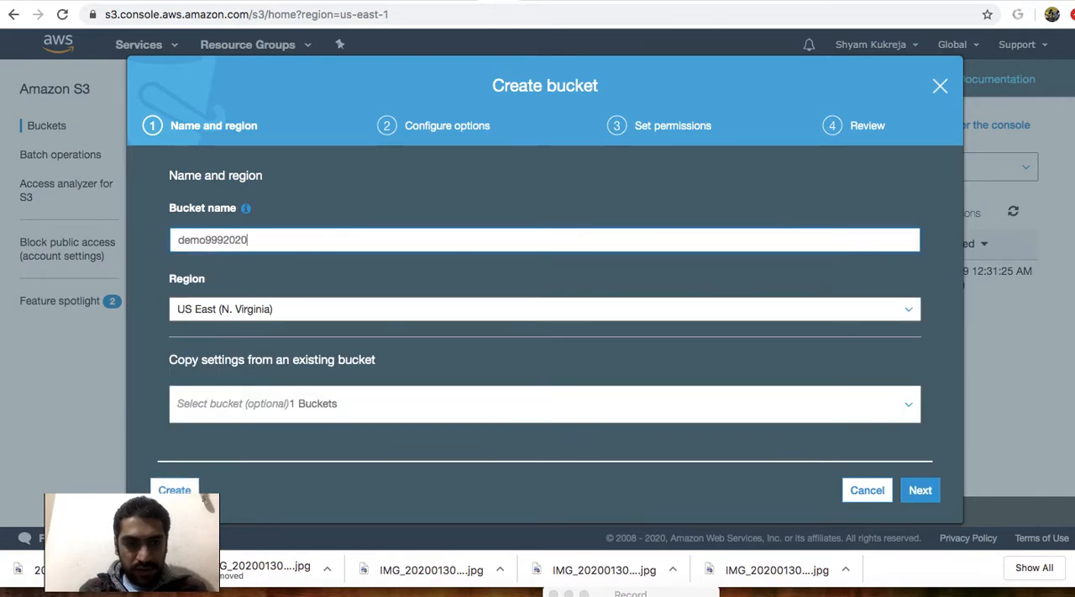
{"action": "left_click", "coordinate": [180, 487]}
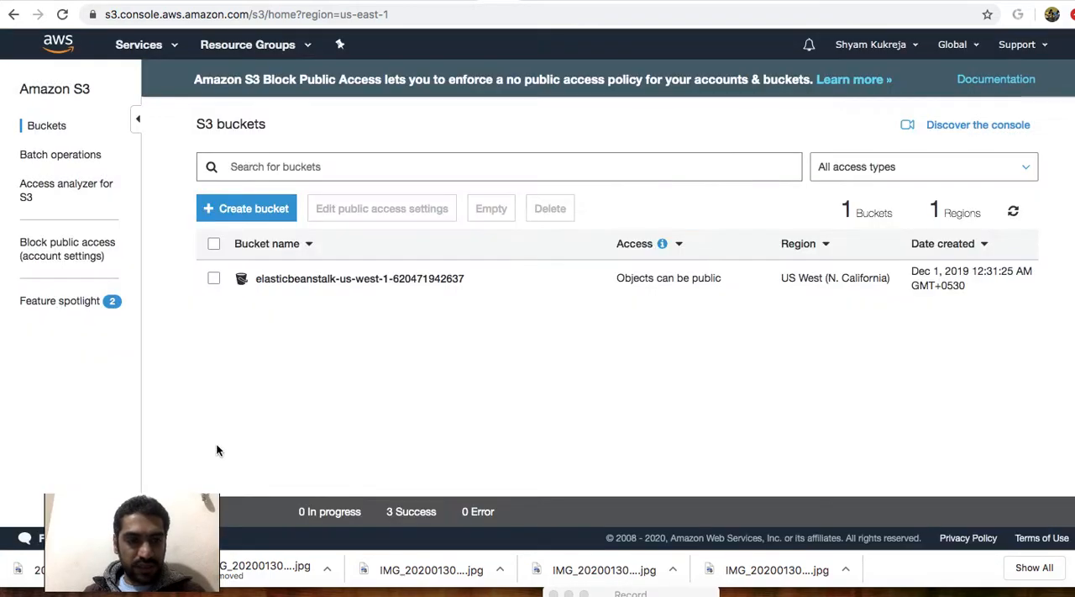
{"action": "left_click", "coordinate": [301, 280]}
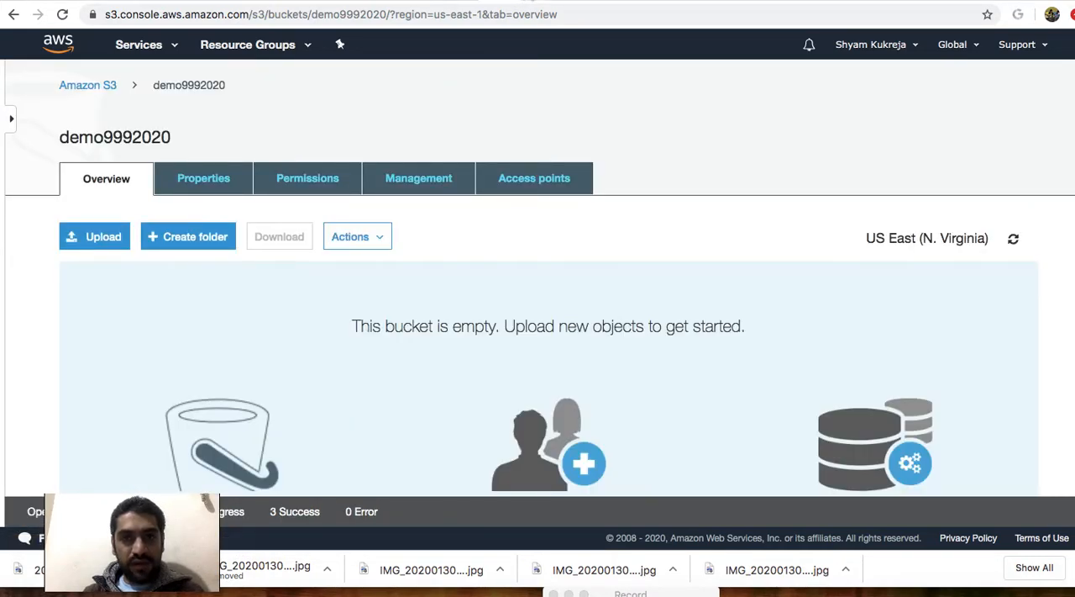
Switch to the my-lambda function in the Lambda console, start adding a trigger, and choose S3 as its source.
{"action": "left_click", "coordinate": [531, 1]}
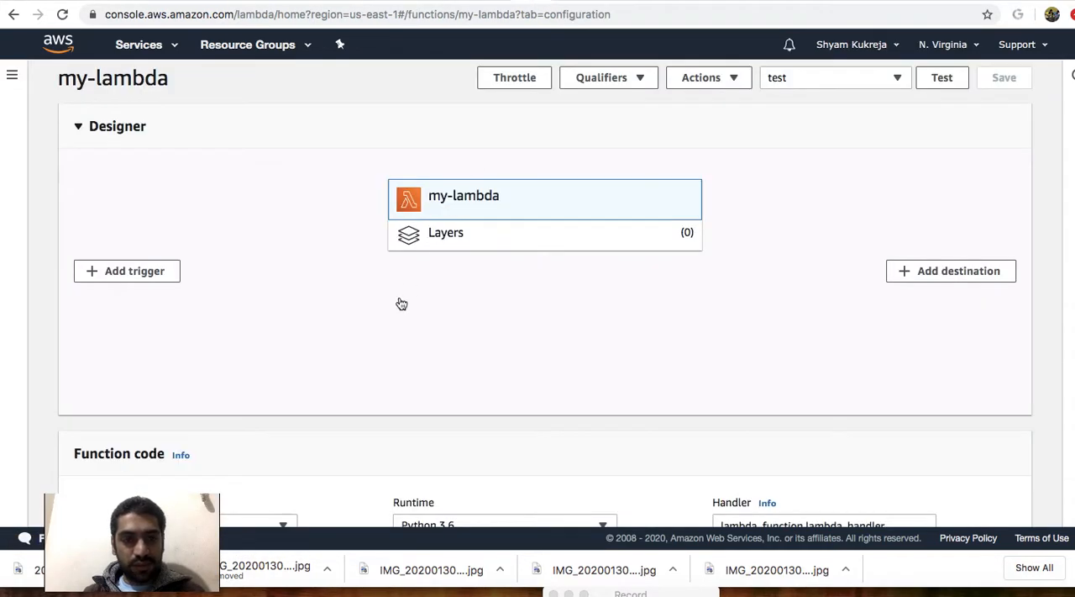
{"action": "left_click", "coordinate": [122, 272]}
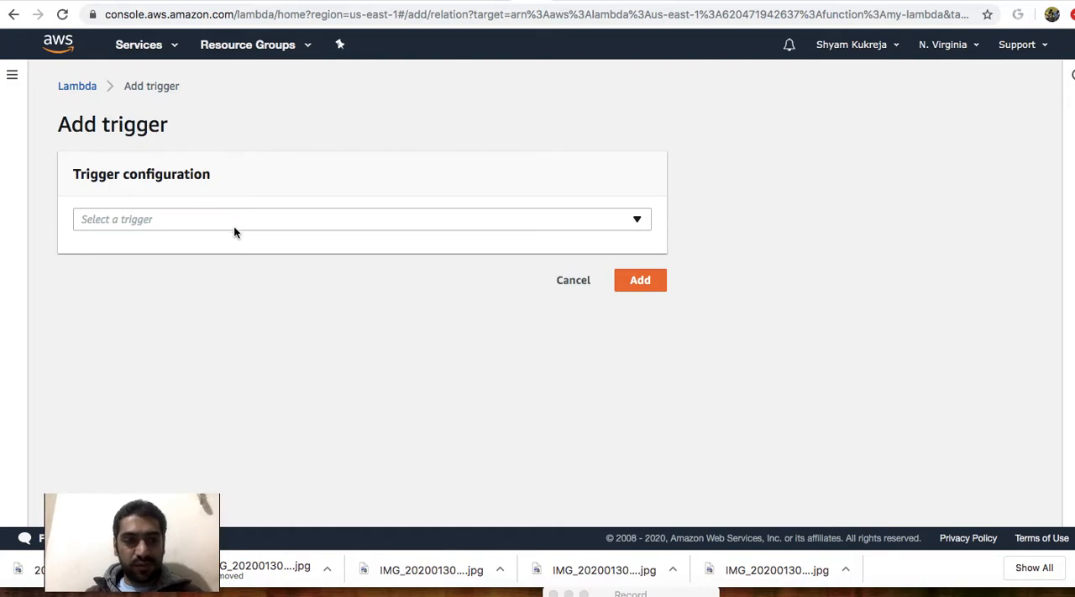
{"action": "left_click", "coordinate": [234, 228]}
{"action": "scroll", "coordinate": [235, 347], "scroll_direction": "down", "scroll_amount": 1}
{"action": "scroll", "coordinate": [235, 347], "scroll_direction": "up", "scroll_amount": 1}
{"action": "scroll", "coordinate": [198, 320], "scroll_direction": "down", "scroll_amount": 1}
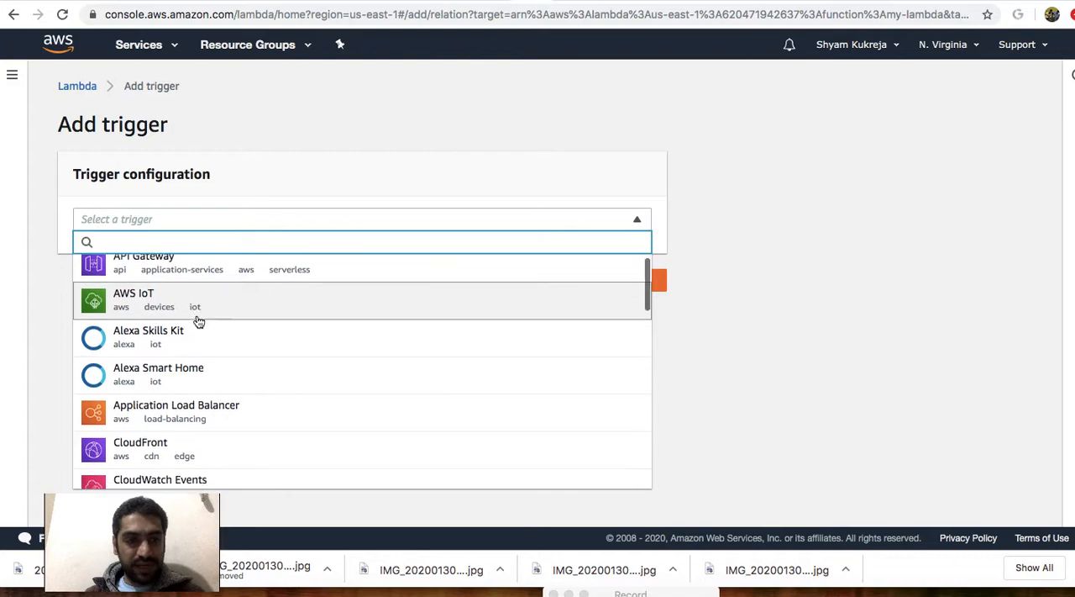
{"action": "scroll", "coordinate": [198, 321], "scroll_direction": "down", "scroll_amount": 2}
{"action": "scroll", "coordinate": [198, 322], "scroll_direction": "down", "scroll_amount": 1}
{"action": "scroll", "coordinate": [198, 321], "scroll_direction": "down", "scroll_amount": 5}
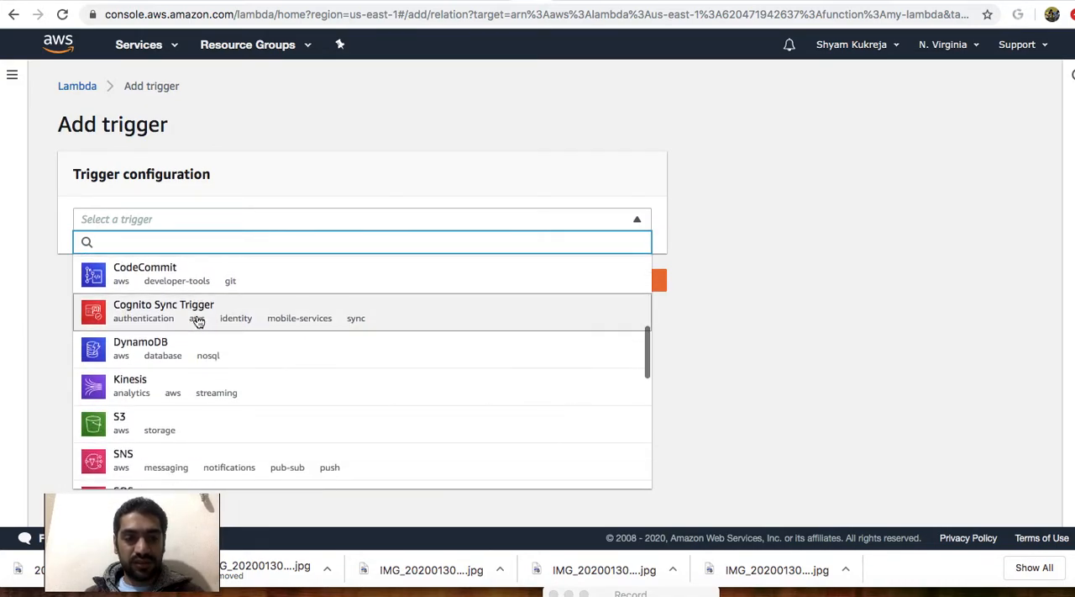
{"action": "scroll", "coordinate": [198, 321], "scroll_direction": "down", "scroll_amount": 2}
{"action": "scroll", "coordinate": [199, 322], "scroll_direction": "down", "scroll_amount": 2}
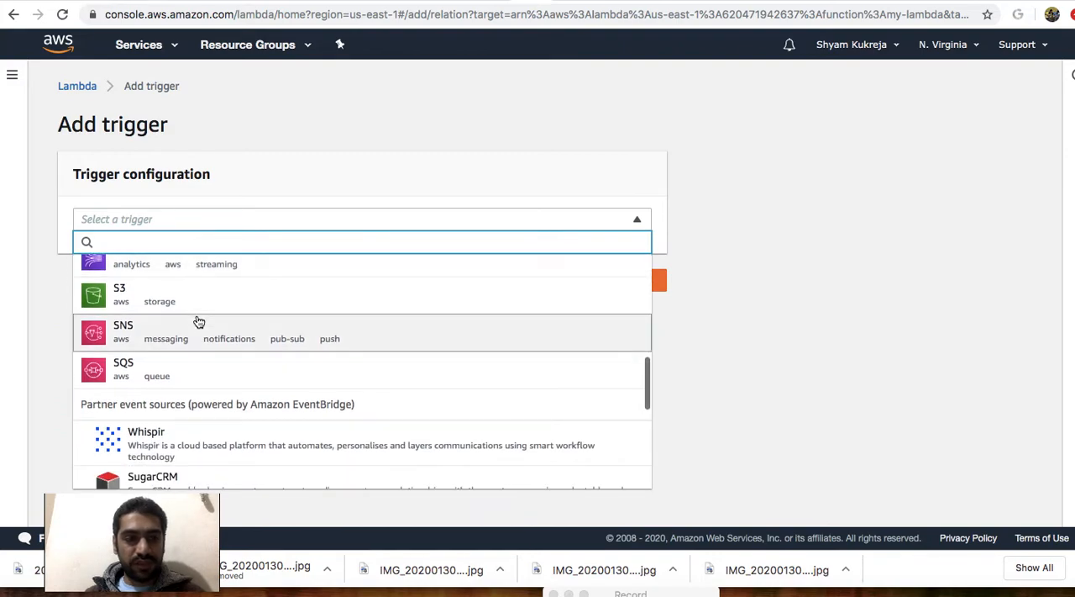
{"action": "scroll", "coordinate": [198, 322], "scroll_direction": "down", "scroll_amount": 1}
{"action": "scroll", "coordinate": [198, 321], "scroll_direction": "up", "scroll_amount": 2}
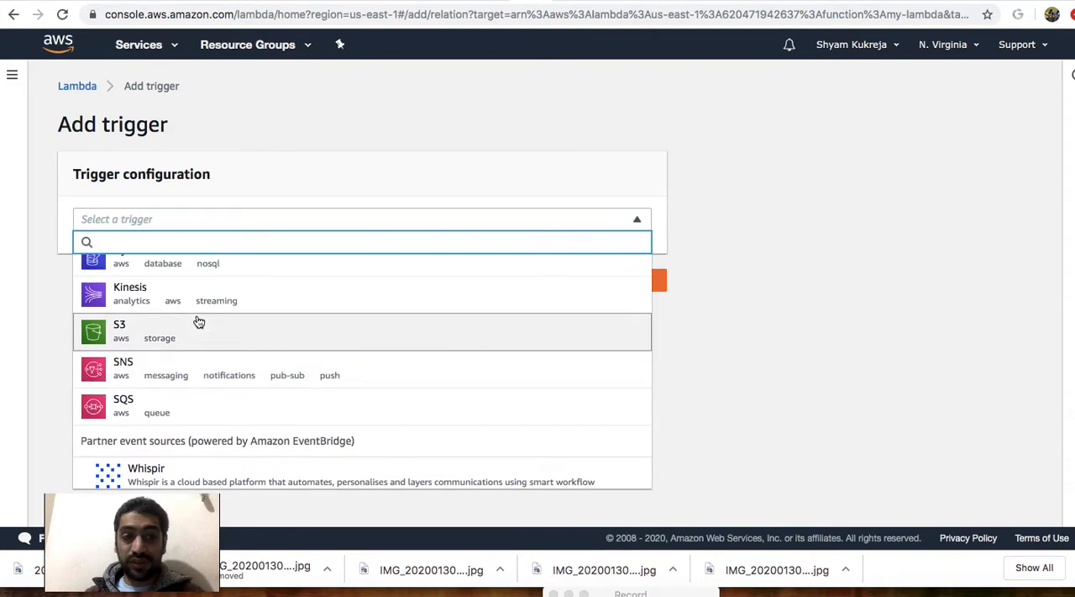
{"action": "left_click", "coordinate": [144, 337]}
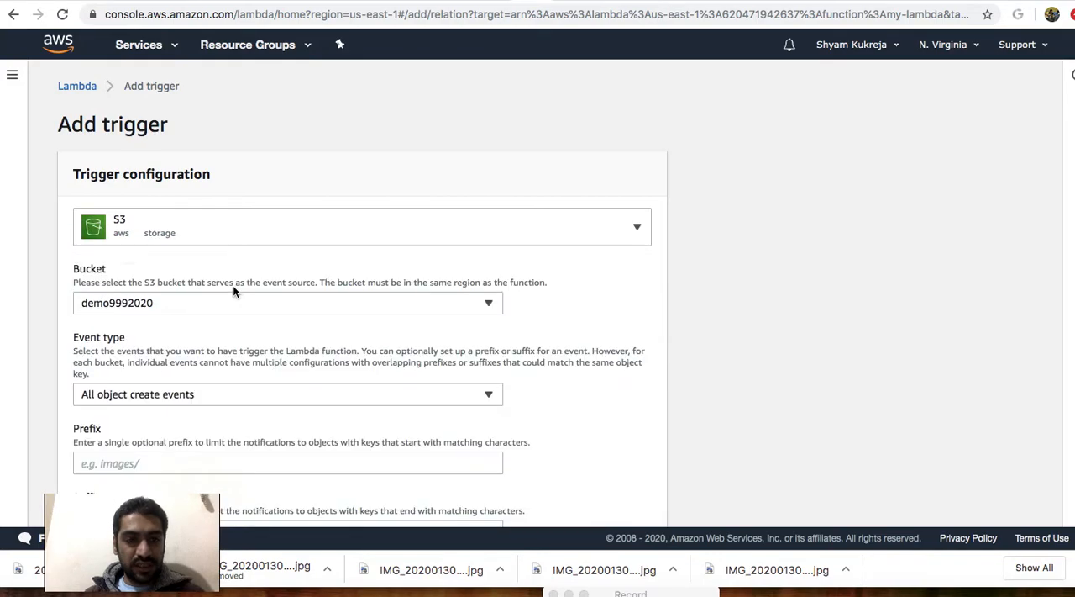
Select demo9992020 as the trigger's bucket and compare the choice with the bucket list in the Amazon S3 console.
{"action": "left_click", "coordinate": [307, 302]}
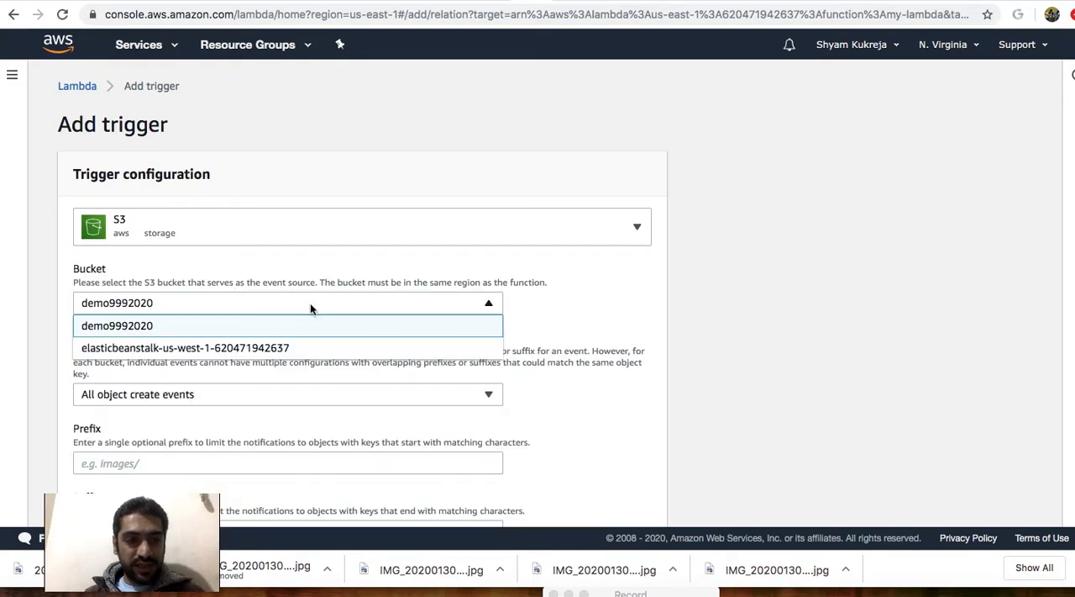
{"action": "left_click", "coordinate": [120, 327]}
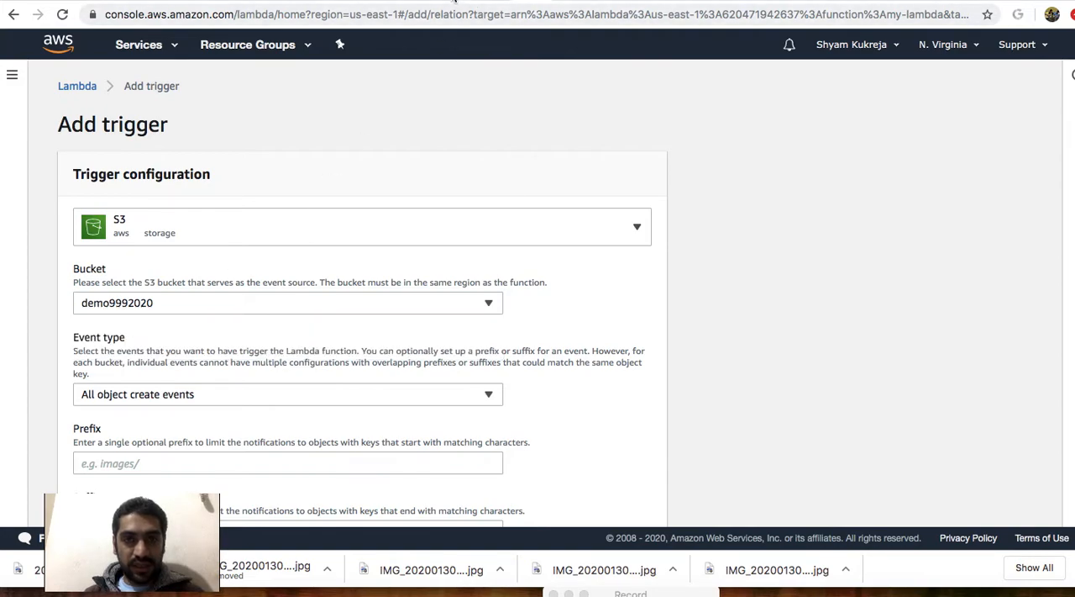
{"action": "left_click", "coordinate": [494, 2]}
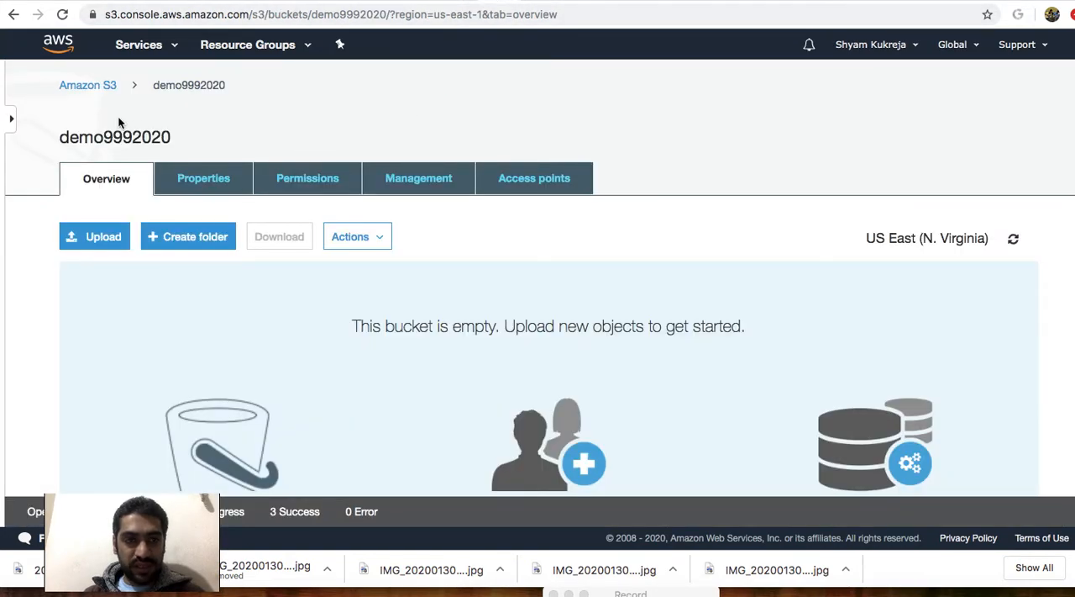
{"action": "left_click", "coordinate": [94, 88]}
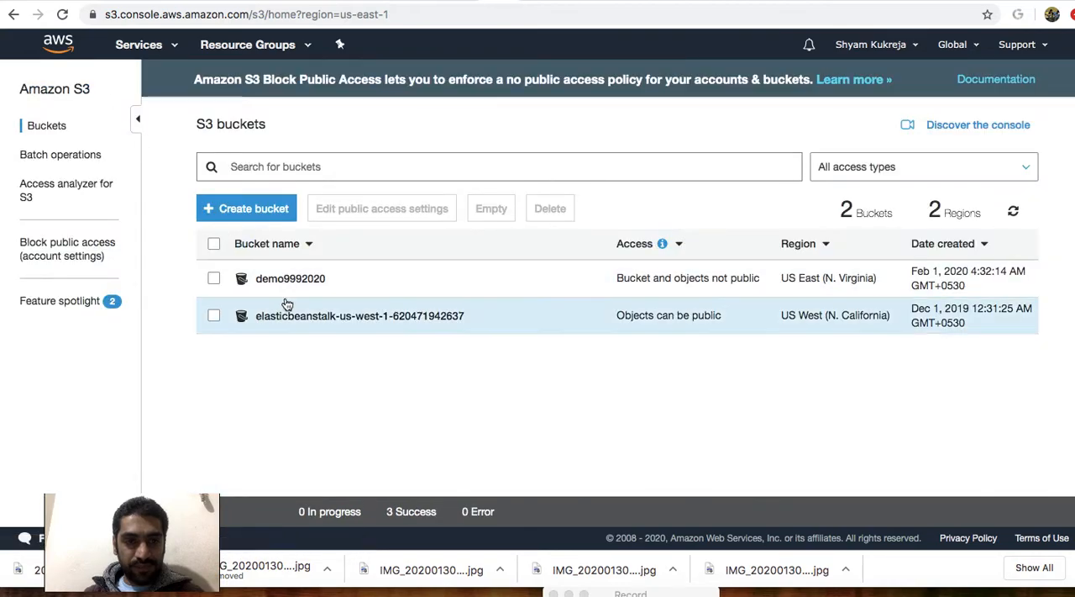
{"action": "left_click", "coordinate": [526, 2]}
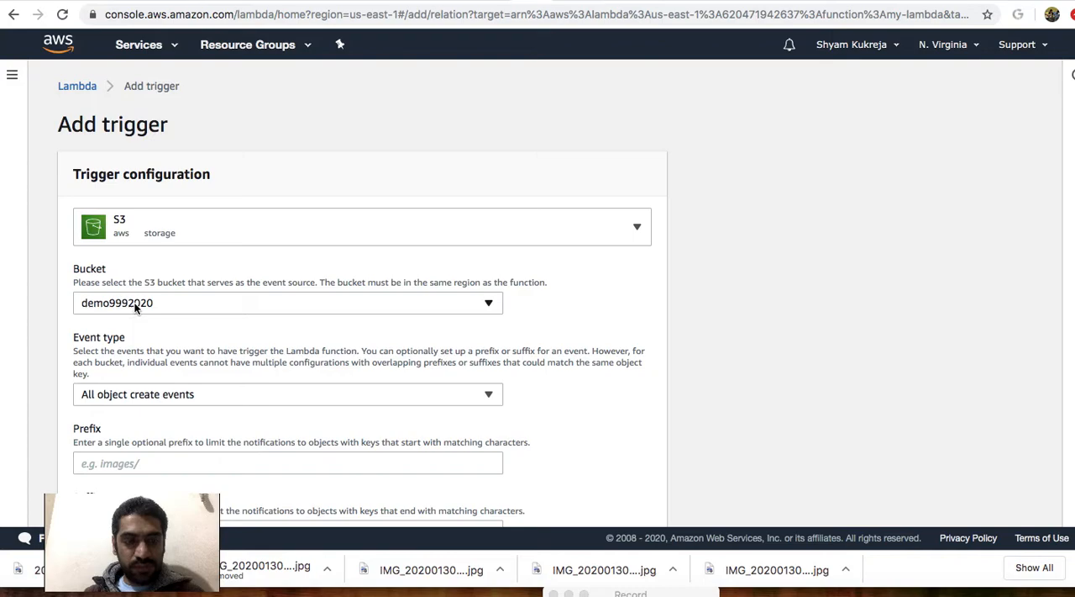
Keep the event type at All object create events with the trigger enabled, and add the S3 trigger to my-lambda.
{"action": "scroll", "coordinate": [135, 308], "scroll_direction": "down", "scroll_amount": 2}
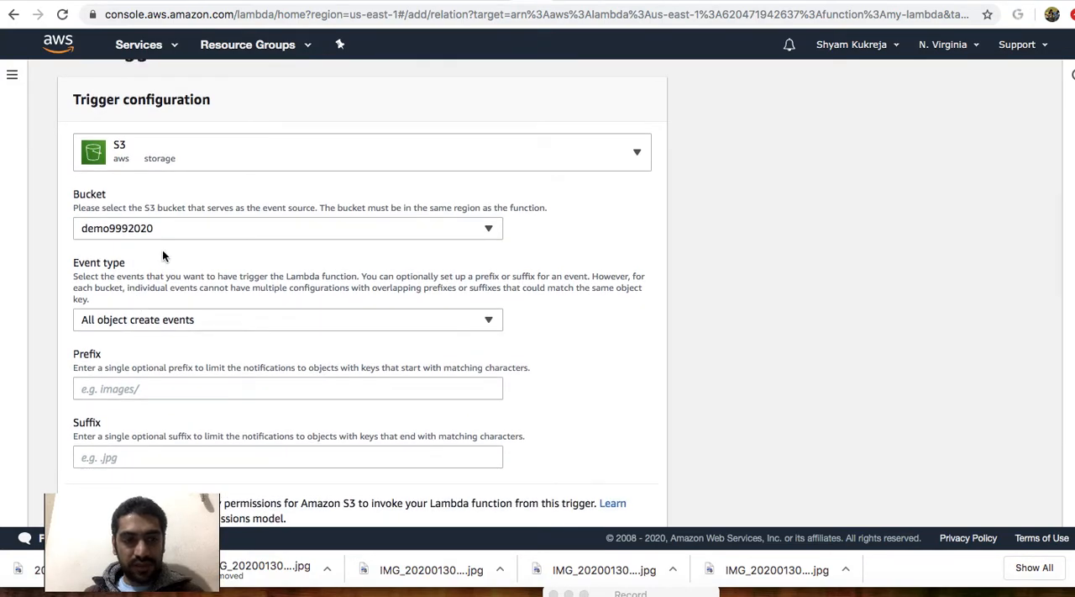
{"action": "scroll", "coordinate": [162, 249], "scroll_direction": "down", "scroll_amount": 2}
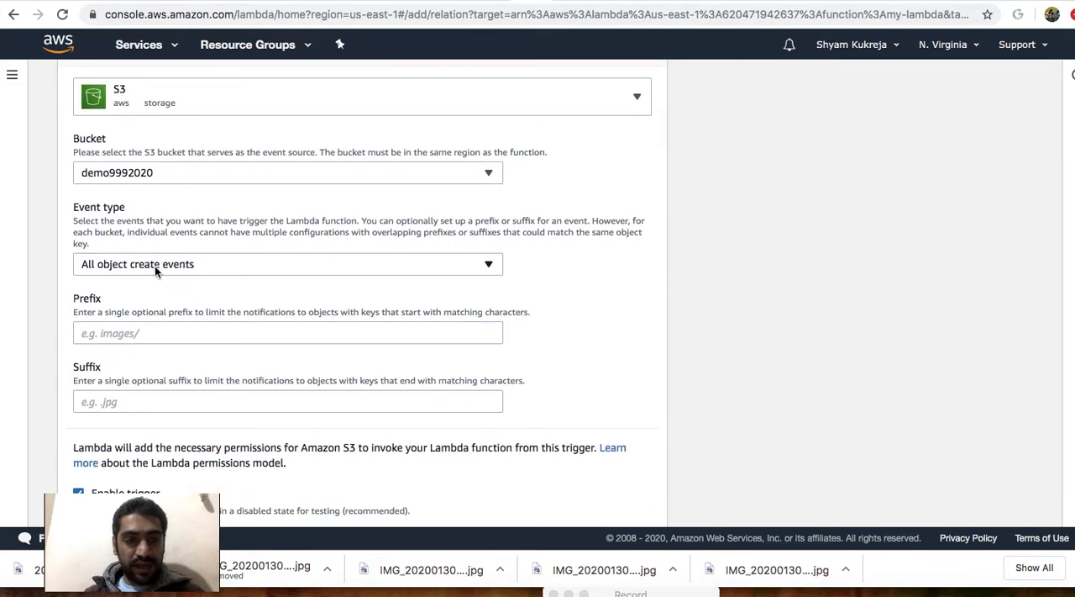
{"action": "left_click", "coordinate": [155, 265]}
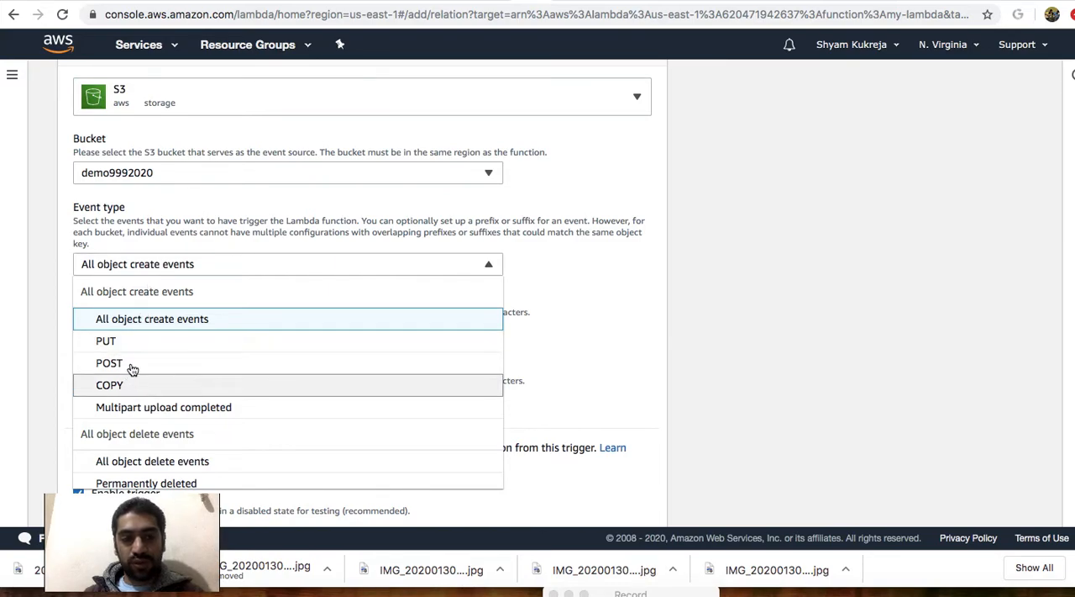
{"action": "left_click", "coordinate": [165, 267]}
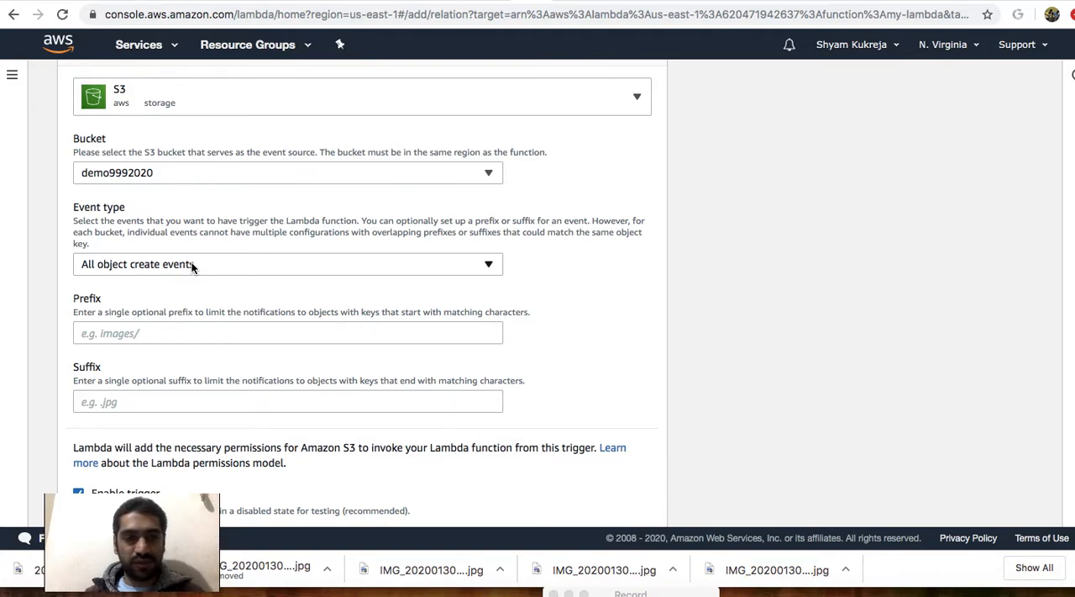
{"action": "scroll", "coordinate": [192, 266], "scroll_direction": "down", "scroll_amount": 1}
{"action": "scroll", "coordinate": [192, 265], "scroll_direction": "down", "scroll_amount": 1}
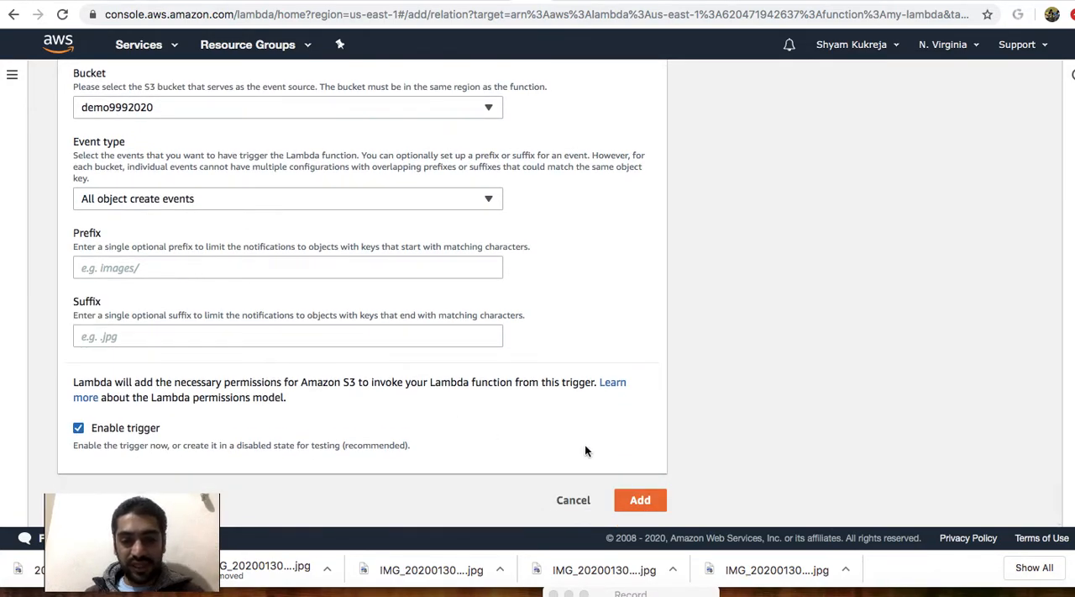
{"action": "left_click", "coordinate": [641, 499]}
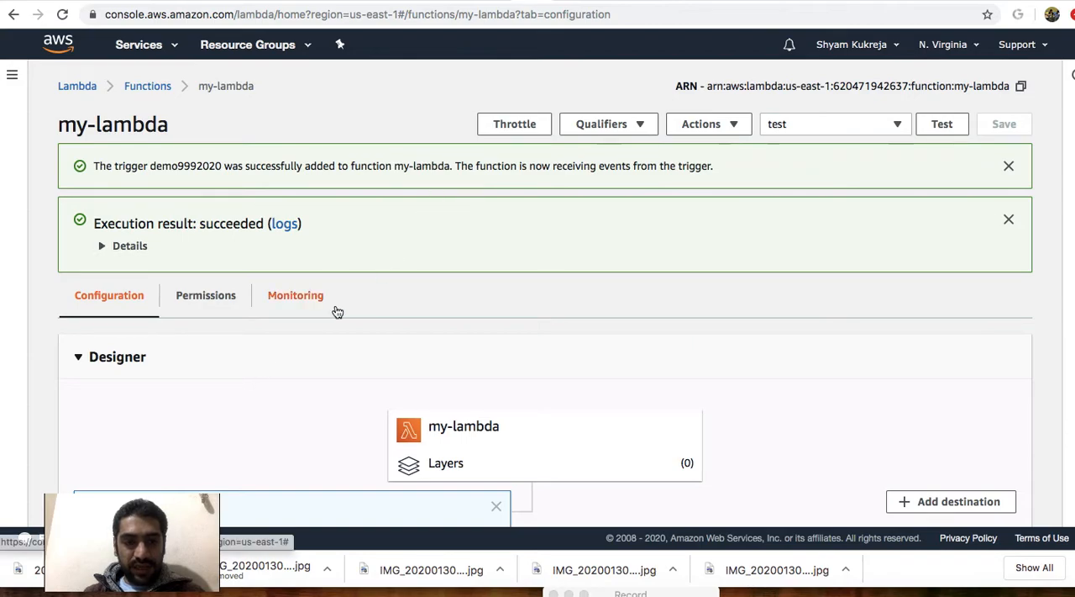
View the S3 trigger in the designer, and refresh the EC2 instances list to check the state of demo-virgina.
{"action": "scroll", "coordinate": [337, 312], "scroll_direction": "down", "scroll_amount": 3}
{"action": "scroll", "coordinate": [337, 312], "scroll_direction": "down", "scroll_amount": 1}
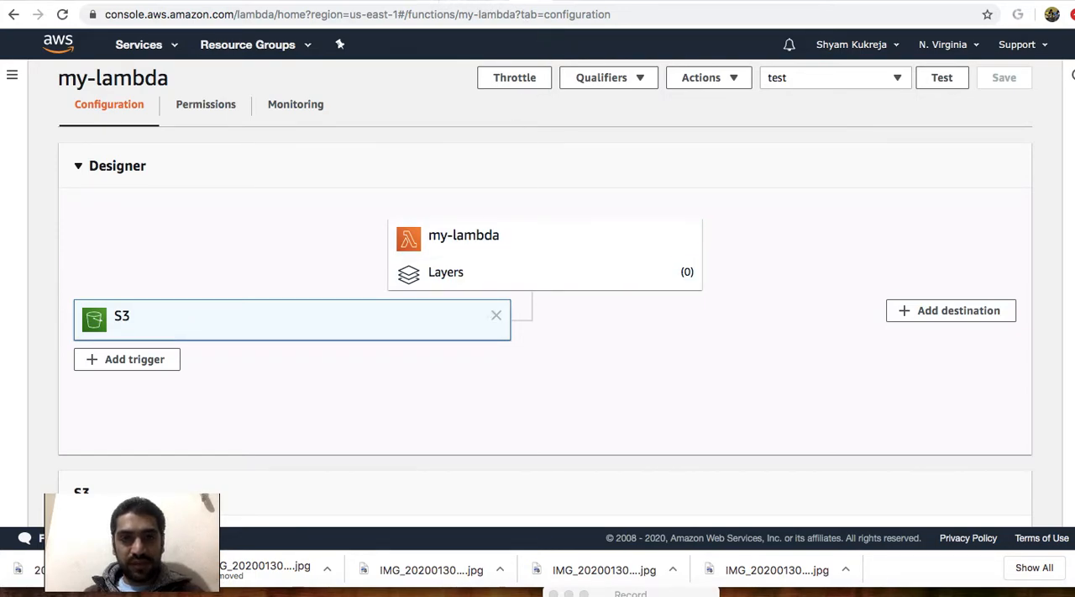
{"action": "left_click", "coordinate": [521, 2]}
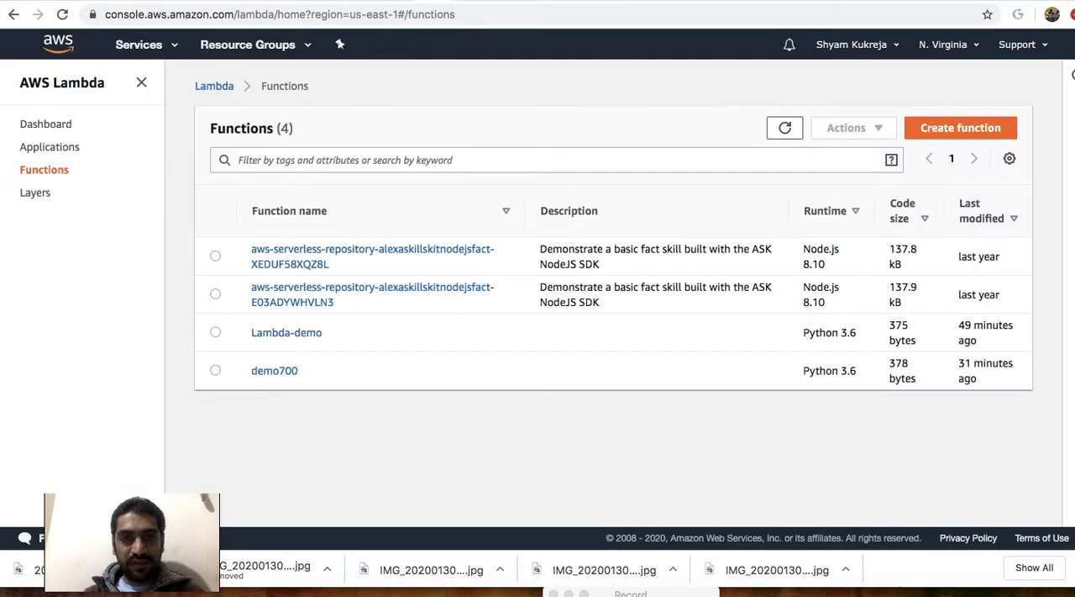
{"action": "left_click", "coordinate": [464, 2]}
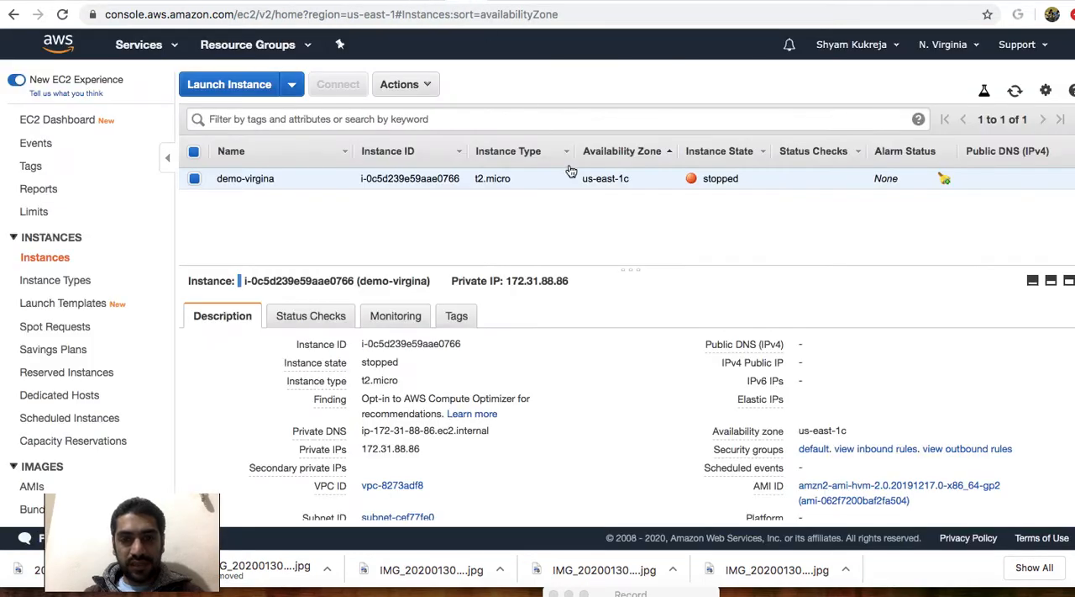
{"action": "left_click", "coordinate": [1015, 91]}
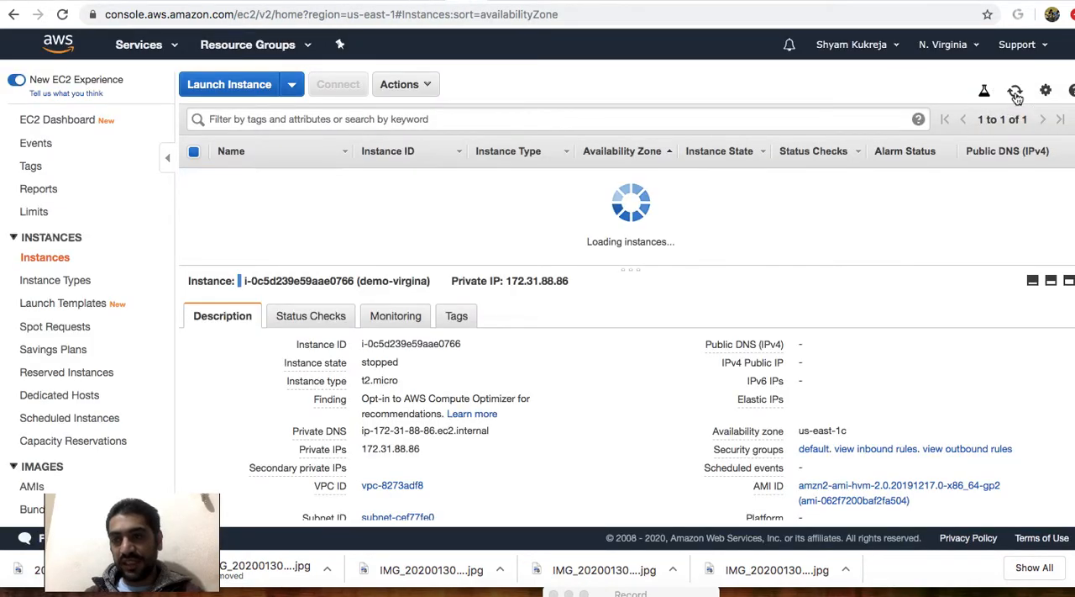
Return to the my-lambda inline code and change the handler's EC2 call from stop_instances to start_instances.
{"action": "left_click", "coordinate": [532, 3]}
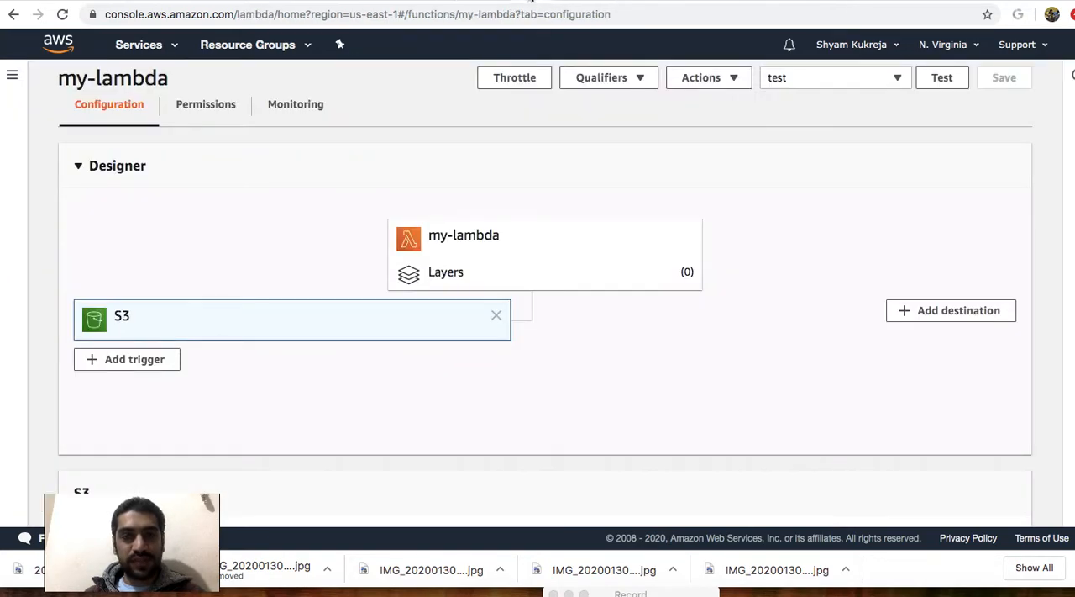
{"action": "left_click", "coordinate": [523, 243]}
{"action": "scroll", "coordinate": [541, 325], "scroll_direction": "down", "scroll_amount": 2}
{"action": "scroll", "coordinate": [541, 324], "scroll_direction": "down", "scroll_amount": 5}
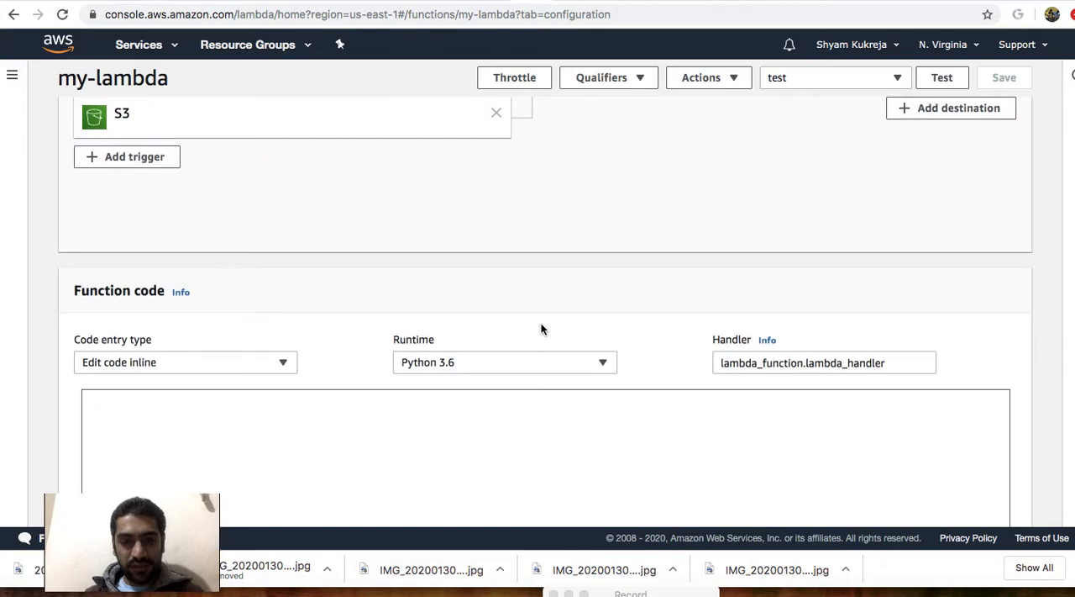
{"action": "left_click", "coordinate": [388, 311]}
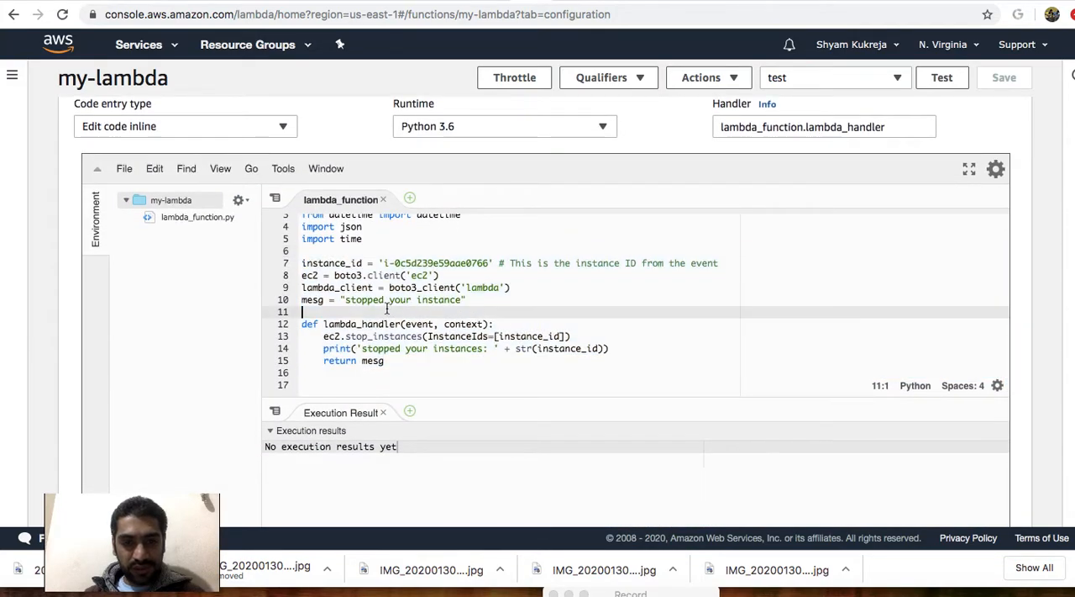
{"action": "left_click", "coordinate": [367, 336]}
{"action": "key", "text": "BackSpace"}
{"action": "key", "text": "BackSpace"}
{"action": "type", "text": "art"}
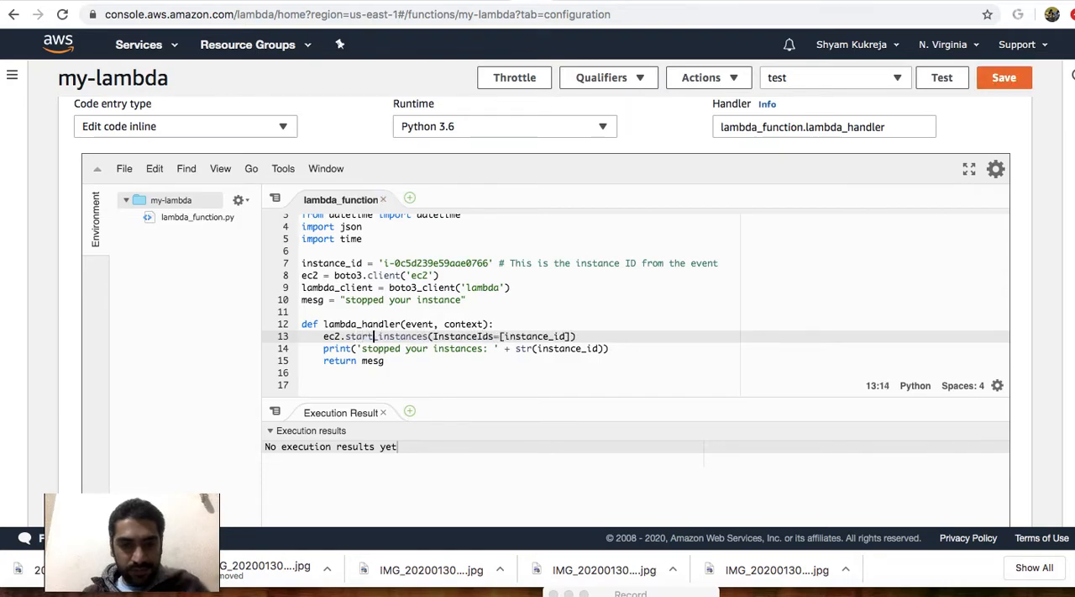
Change the mesg string to "startted your instance" and the print text to 'started your instances: '.
{"action": "left_click_drag", "start_coordinate": [389, 301], "coordinate": [357, 302]}
{"action": "type", "text": "artte"}
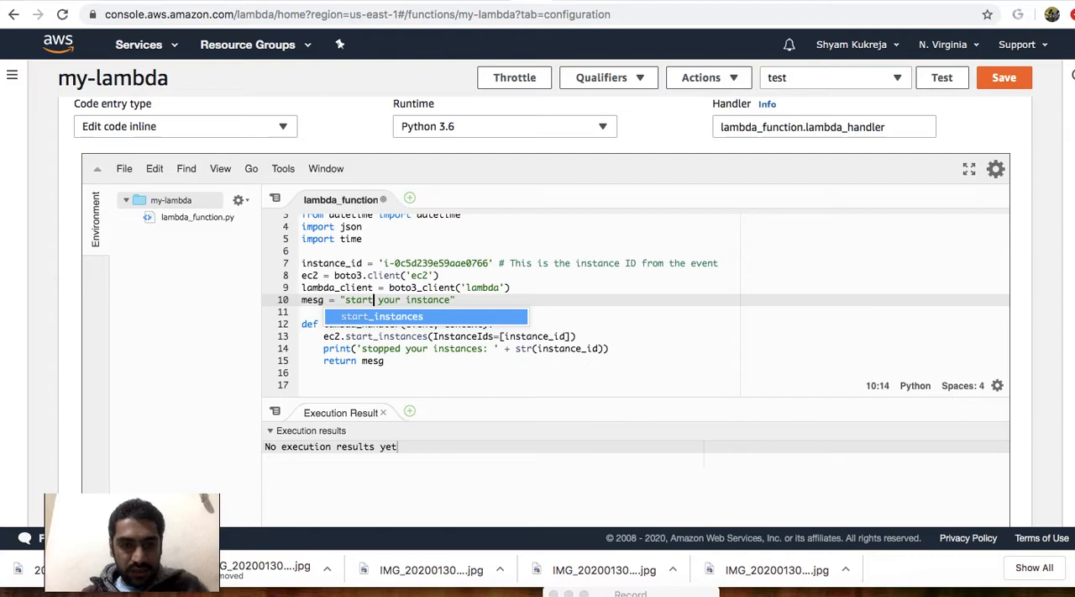
{"action": "type", "text": "d"}
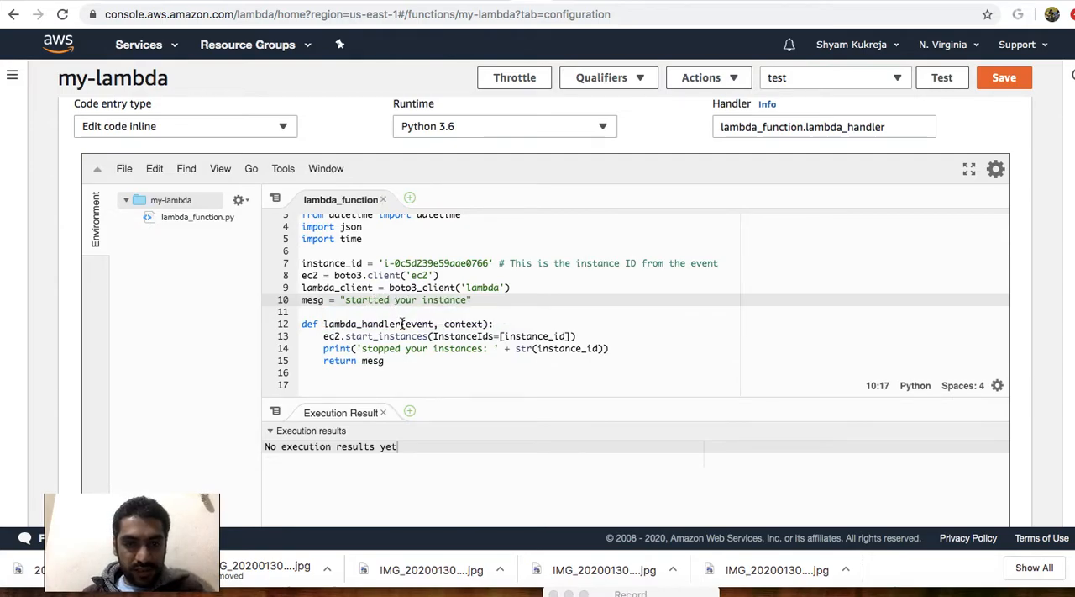
{"action": "left_click_drag", "start_coordinate": [403, 351], "coordinate": [375, 350]}
{"action": "type", "text": "arted"}
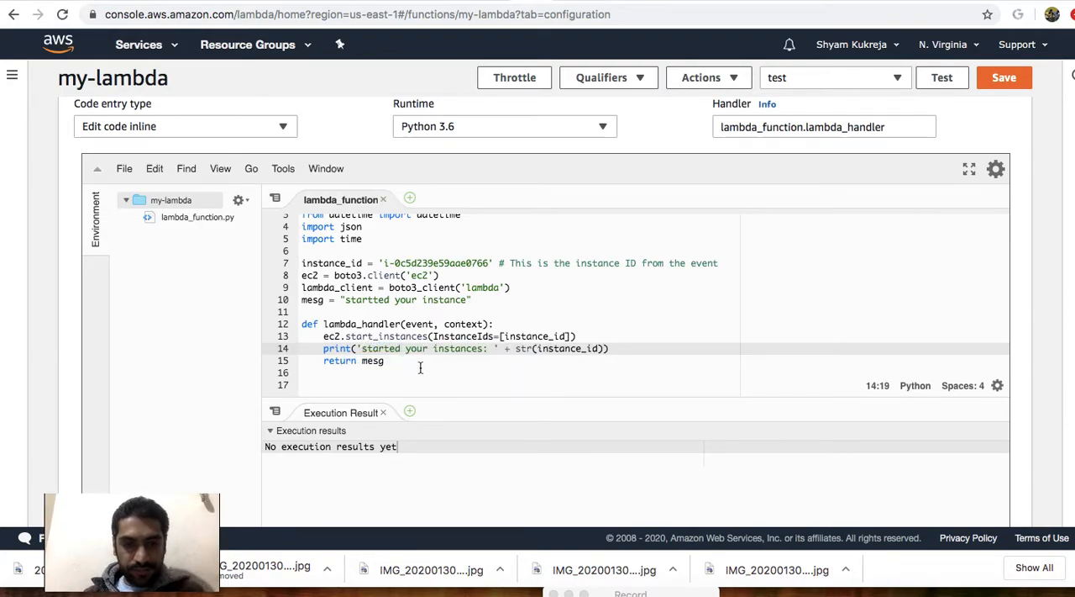
Highlight the edited print line and mesg string, and expand the last execution result's details to examine the returned message.
{"action": "left_click", "coordinate": [404, 358]}
{"action": "left_click_drag", "start_coordinate": [325, 349], "coordinate": [424, 351]}
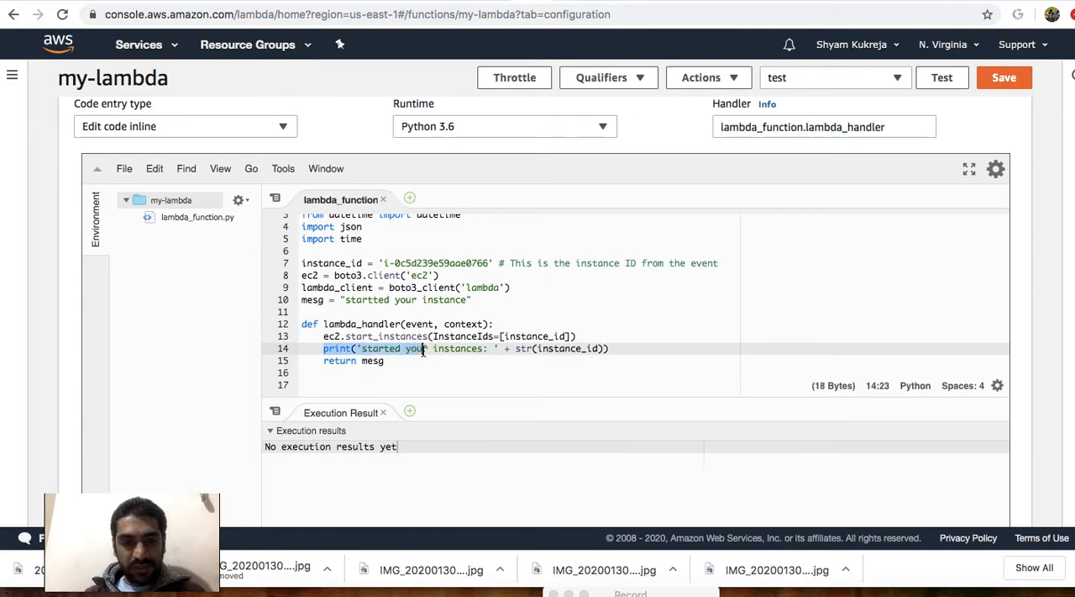
{"action": "left_click", "coordinate": [373, 301]}
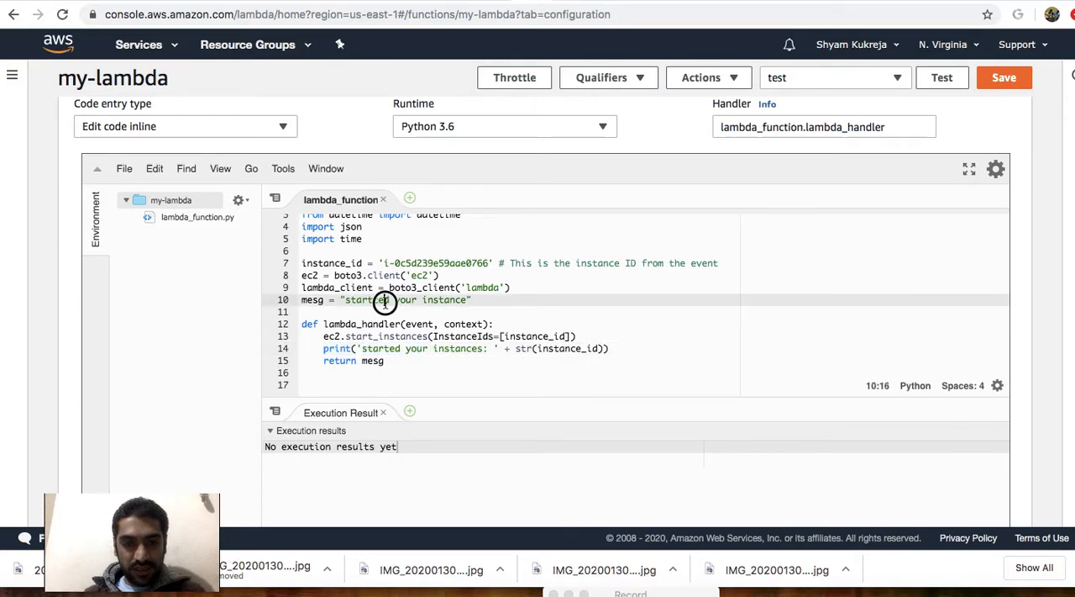
{"action": "scroll", "coordinate": [378, 298], "scroll_direction": "up", "scroll_amount": 2}
{"action": "type", "text": "t"}
{"action": "left_click_drag", "start_coordinate": [473, 329], "coordinate": [341, 329]}
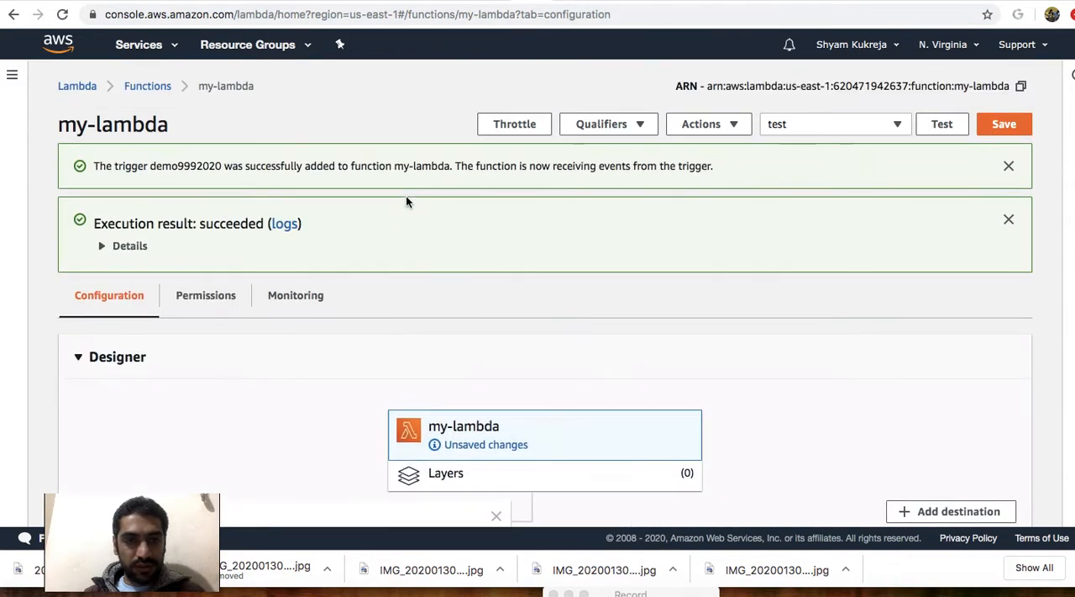
{"action": "left_click", "coordinate": [100, 247]}
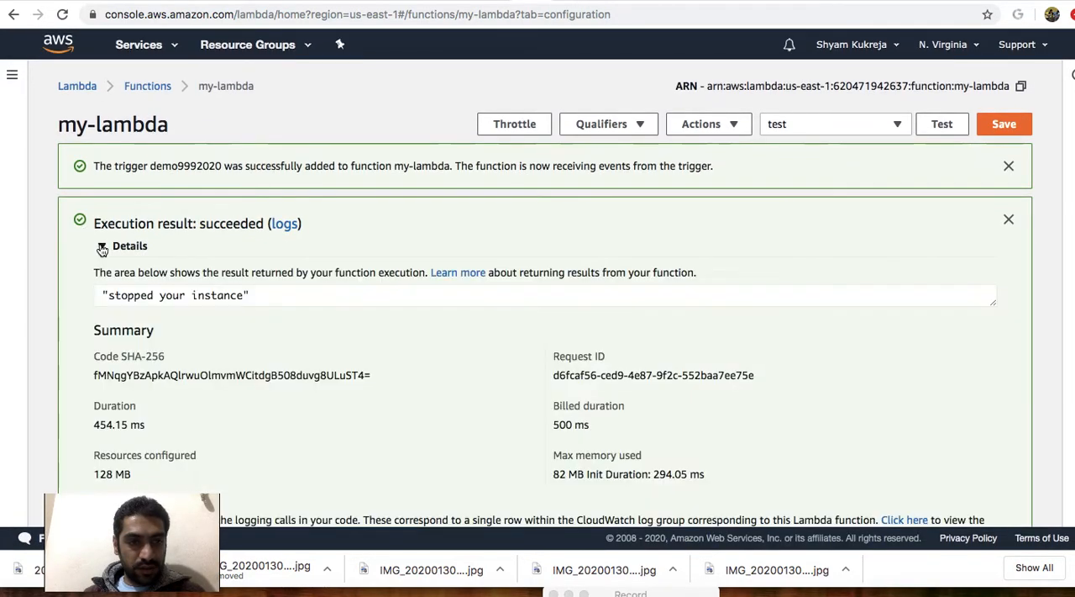
{"action": "left_click", "coordinate": [92, 291]}
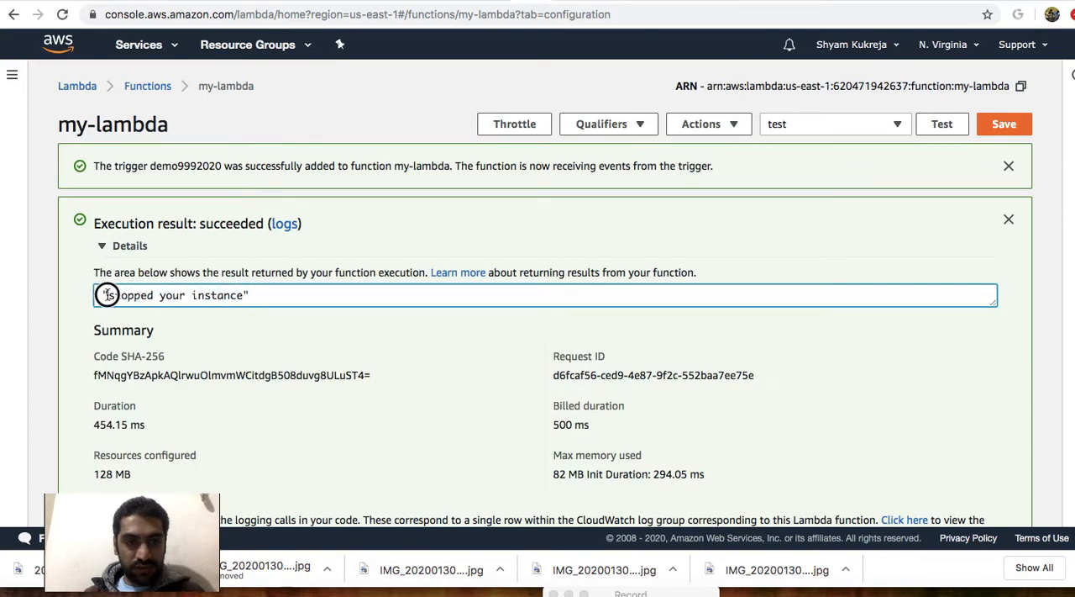
{"action": "left_click", "coordinate": [238, 289]}
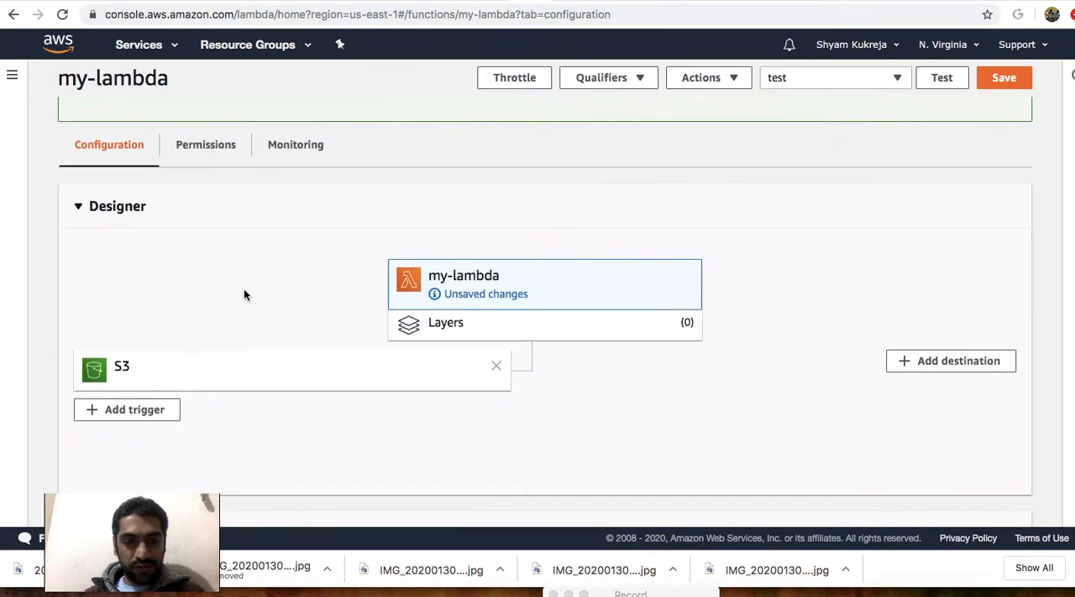
Return to the inline code, highlight the return mesg line, and change the mesg string to "startted your instance!!!".
{"action": "scroll", "coordinate": [243, 290], "scroll_direction": "down", "scroll_amount": 5}
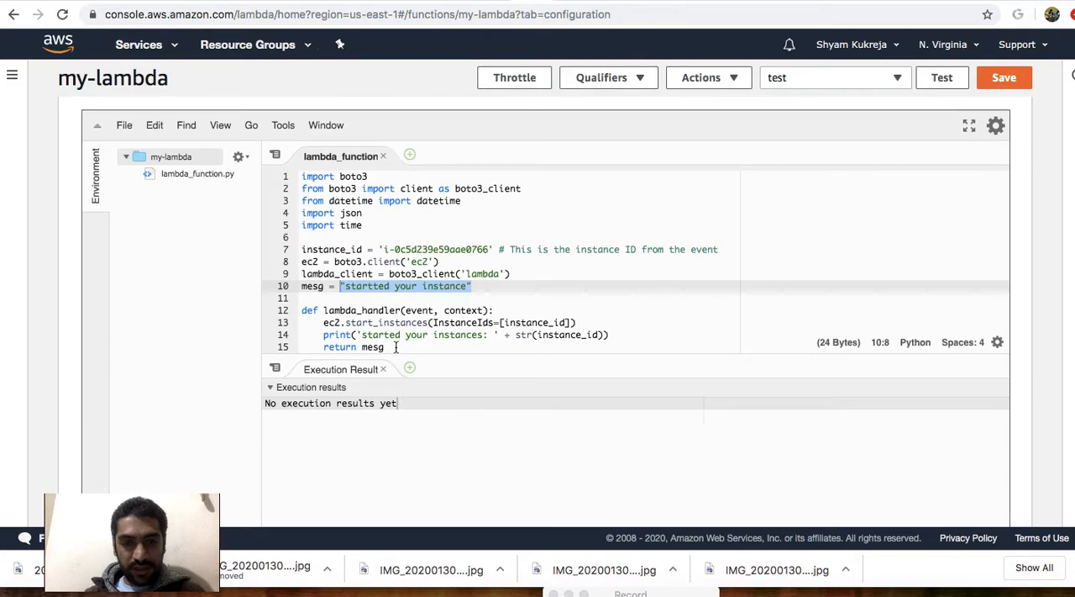
{"action": "left_click_drag", "start_coordinate": [385, 346], "coordinate": [324, 346]}
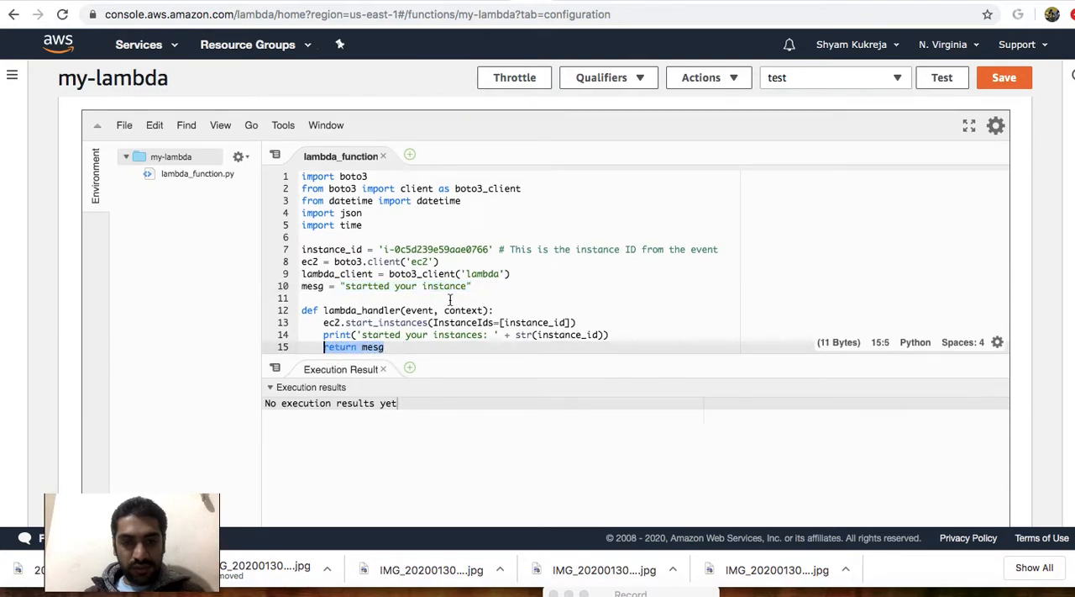
{"action": "left_click", "coordinate": [470, 286]}
{"action": "type", "text": "!!!"}
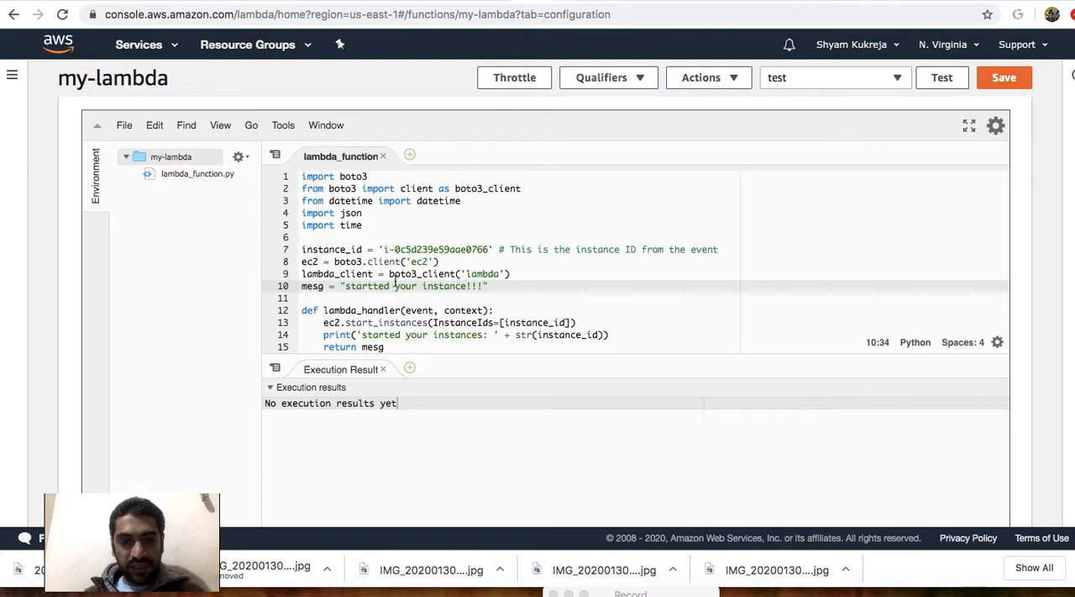
Review the instance ID, mesg string and start_instances call in the handler code, and save the my-lambda function.
{"action": "left_click_drag", "start_coordinate": [382, 250], "coordinate": [487, 249]}
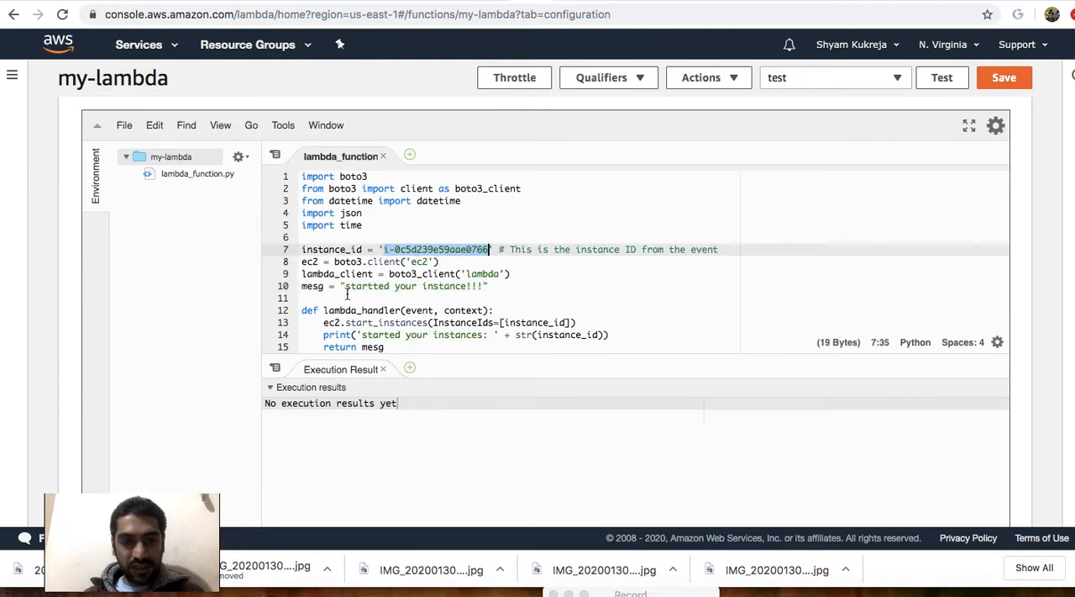
{"action": "left_click", "coordinate": [385, 294]}
{"action": "left_click_drag", "start_coordinate": [346, 286], "coordinate": [416, 287]}
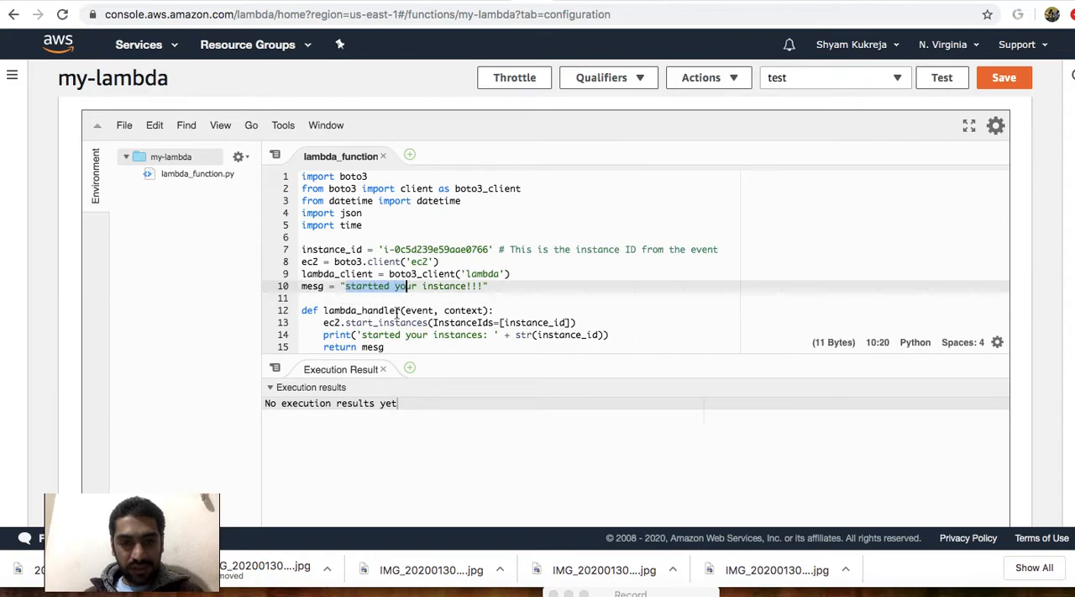
{"action": "left_click_drag", "start_coordinate": [345, 324], "coordinate": [412, 322]}
{"action": "left_click", "coordinate": [1008, 80]}
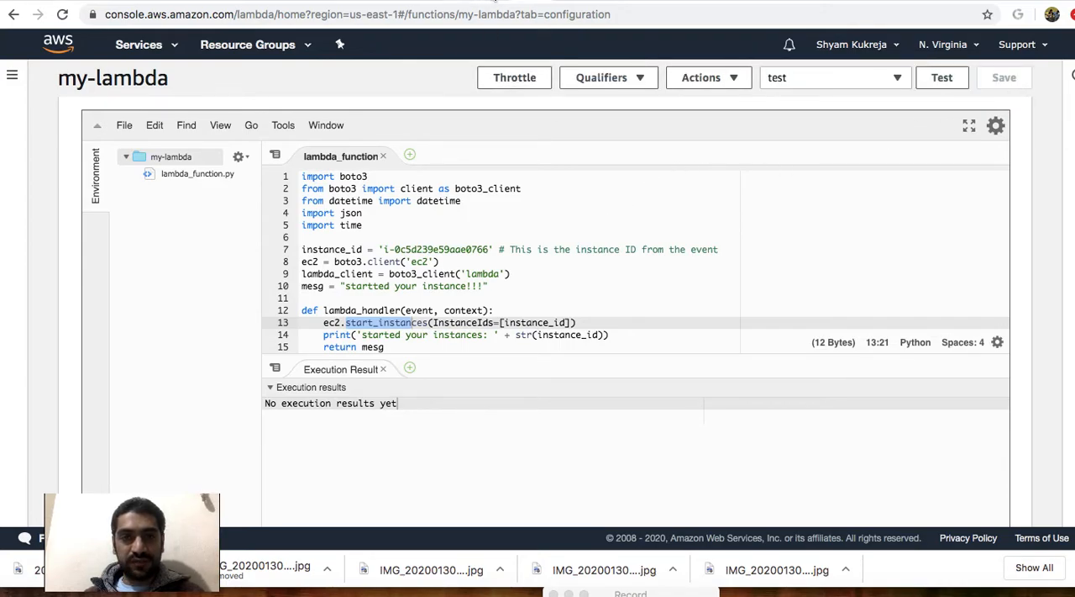
Open the S3 bucket demo9992020, and refresh the EC2 instances list to check demo-virgina's state before uploading.
{"action": "left_click", "coordinate": [494, 1]}
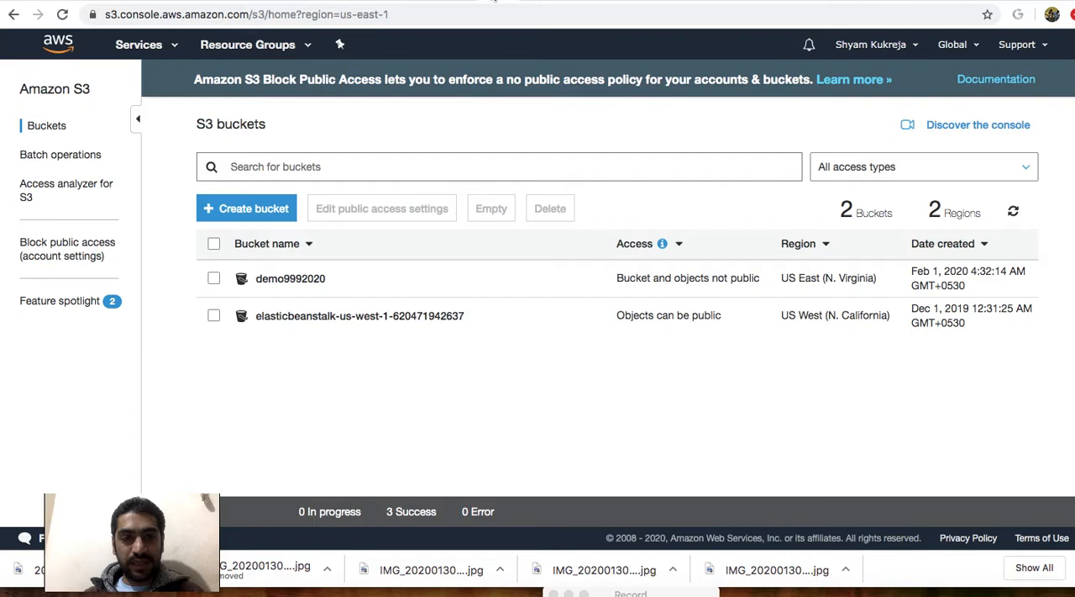
{"action": "left_click", "coordinate": [304, 284]}
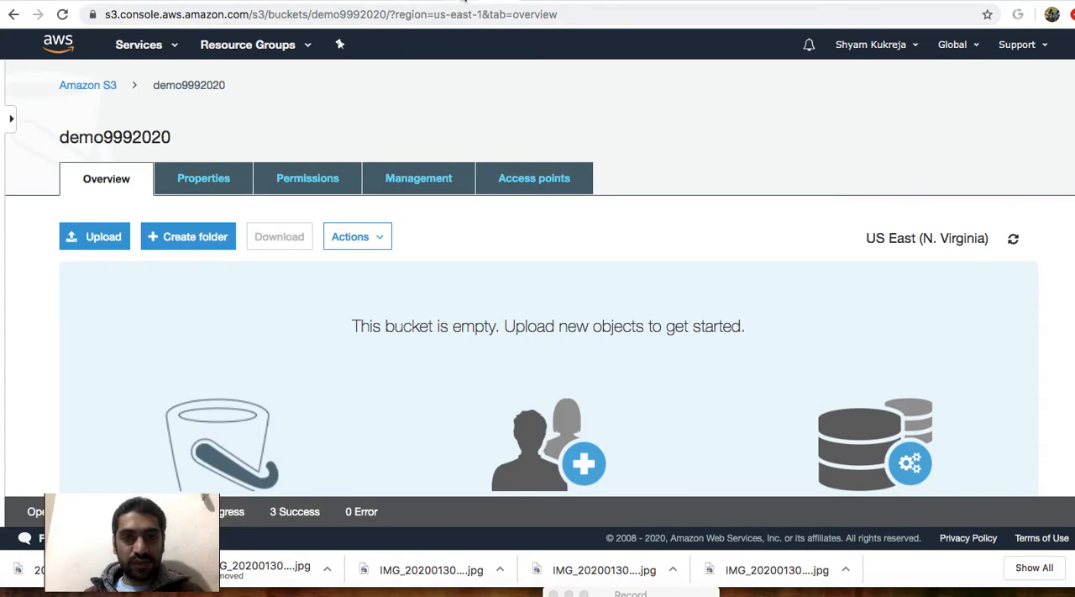
{"action": "left_click", "coordinate": [465, 3]}
{"action": "left_click", "coordinate": [1014, 91]}
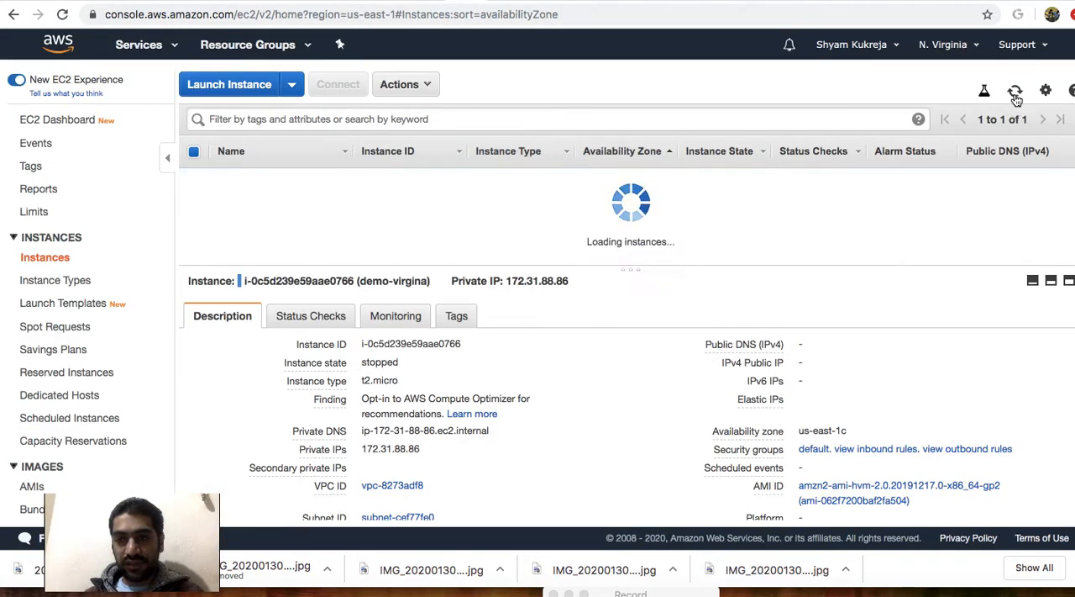
{"action": "left_click", "coordinate": [412, 4]}
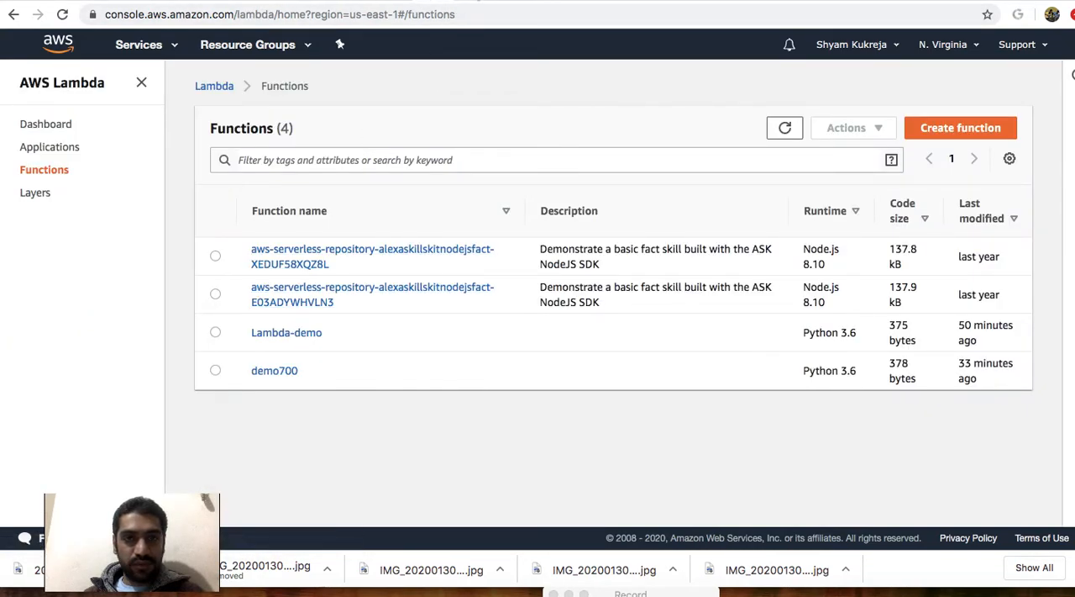
Upload FeesDec2019.jpg to the demo9992020 bucket to trigger the Lambda function.
{"action": "left_click", "coordinate": [496, 3]}
{"action": "left_click", "coordinate": [106, 236]}
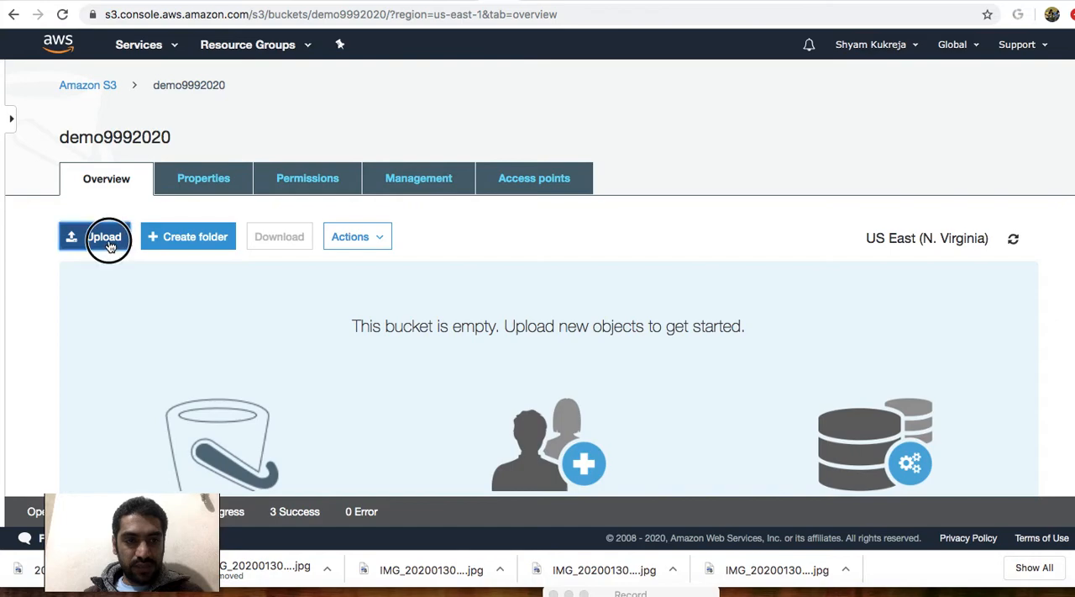
{"action": "left_click", "coordinate": [520, 427]}
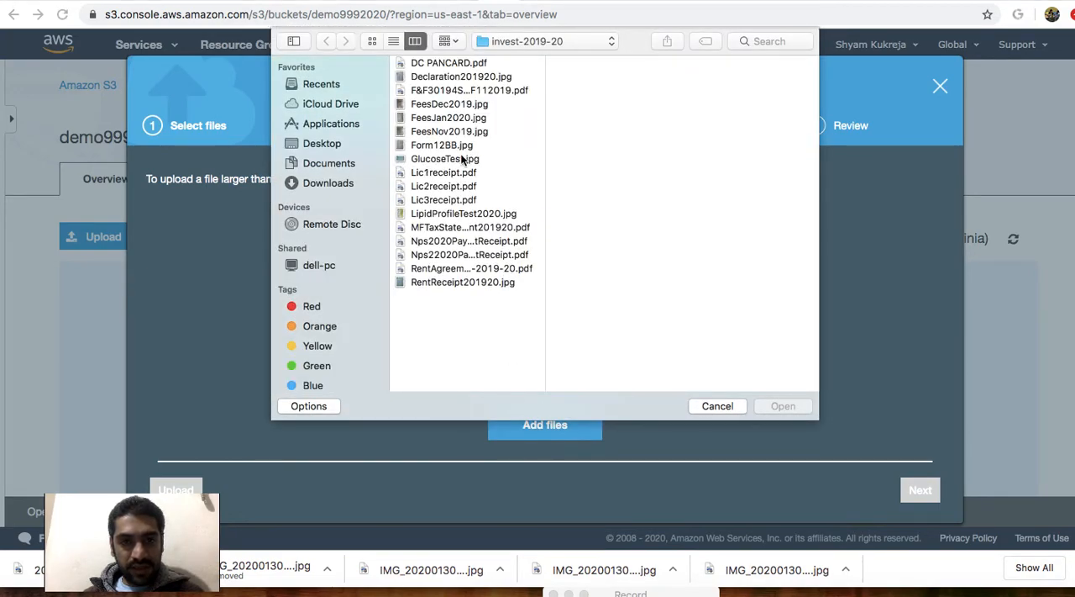
{"action": "left_click", "coordinate": [435, 105]}
{"action": "key", "text": "Return"}
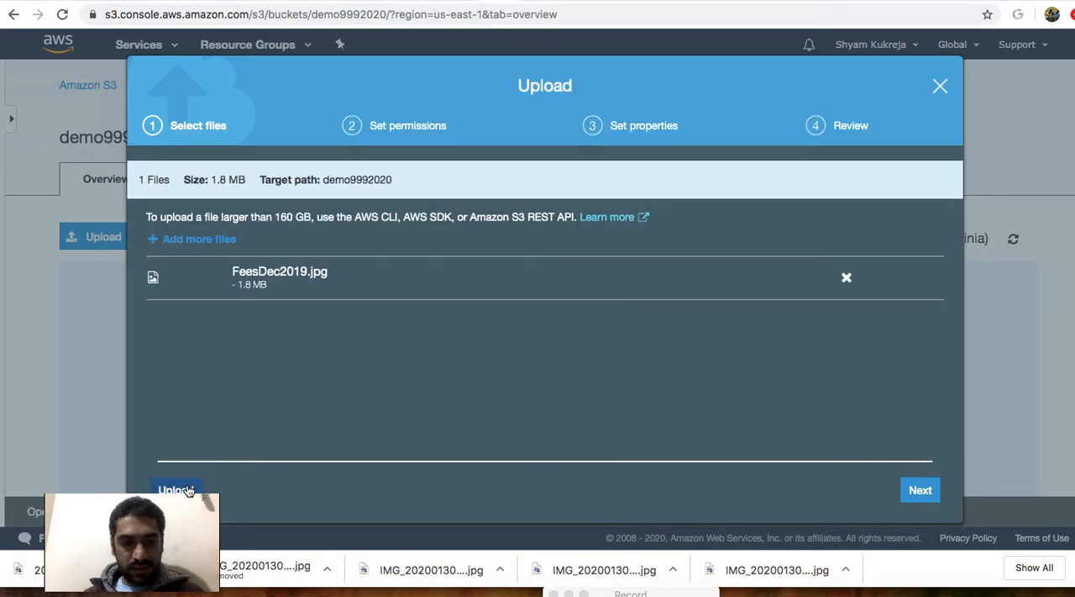
{"action": "left_click", "coordinate": [187, 491]}
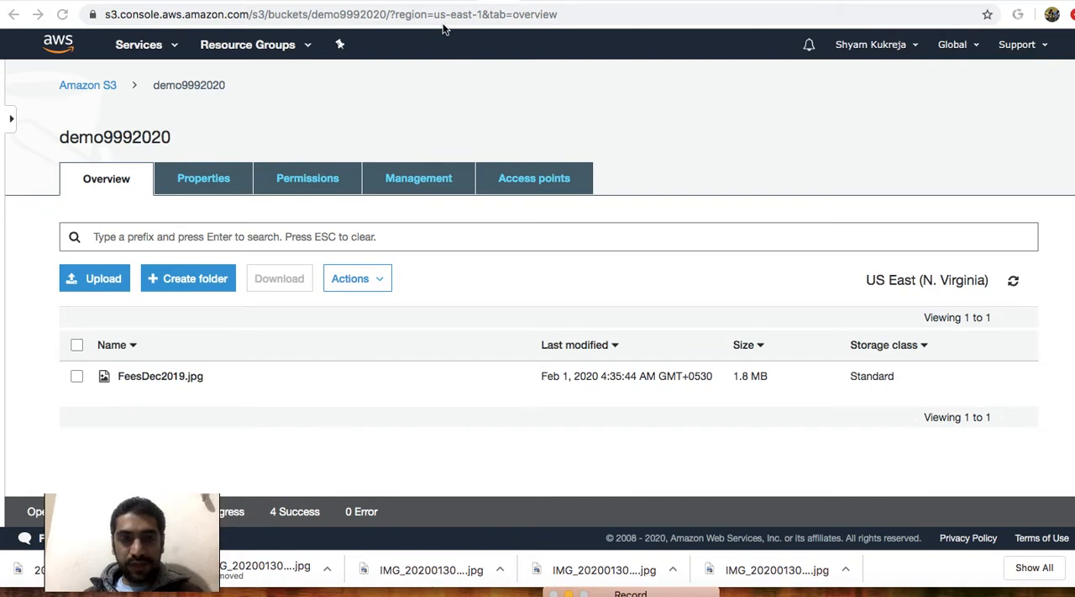
Refresh the EC2 instances list to monitor demo-virgina's state, and highlight the start_instances call in the my-lambda code.
{"action": "left_click", "coordinate": [463, 2]}
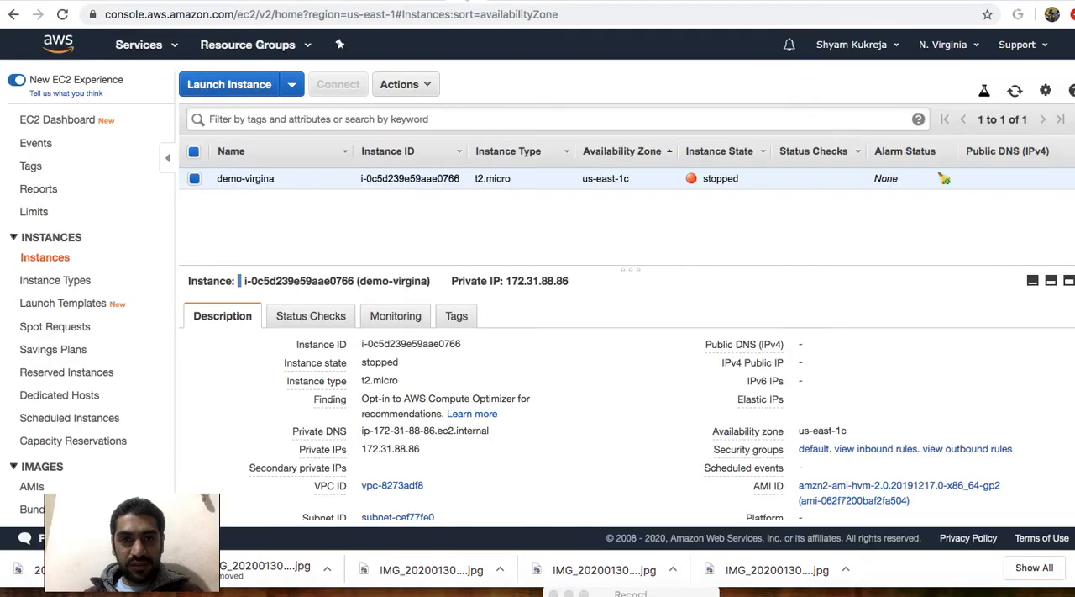
{"action": "left_click", "coordinate": [1015, 92]}
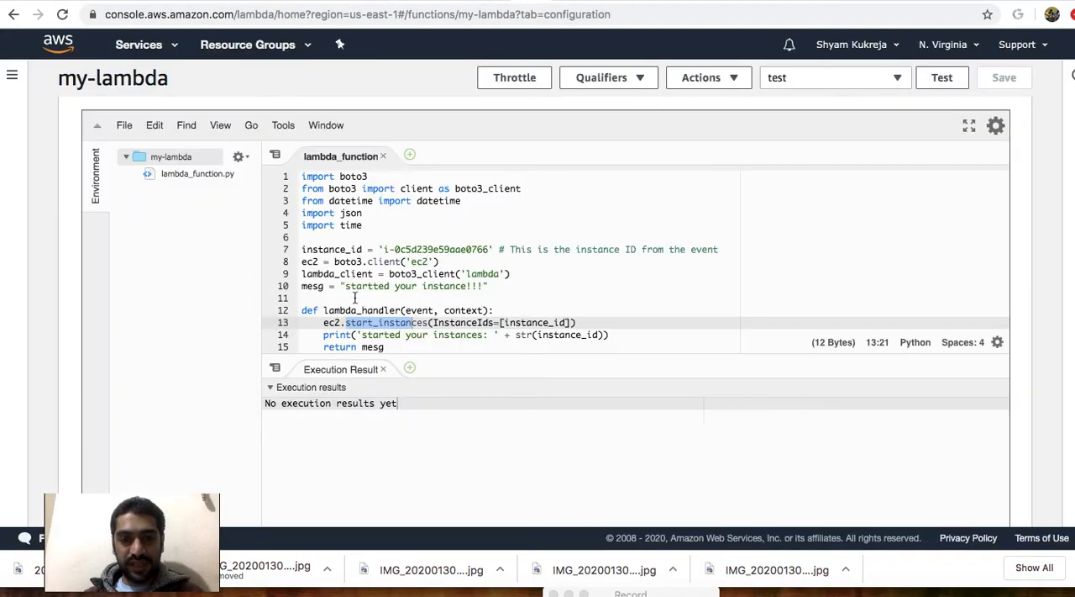
{"action": "left_click_drag", "start_coordinate": [325, 325], "coordinate": [496, 323]}
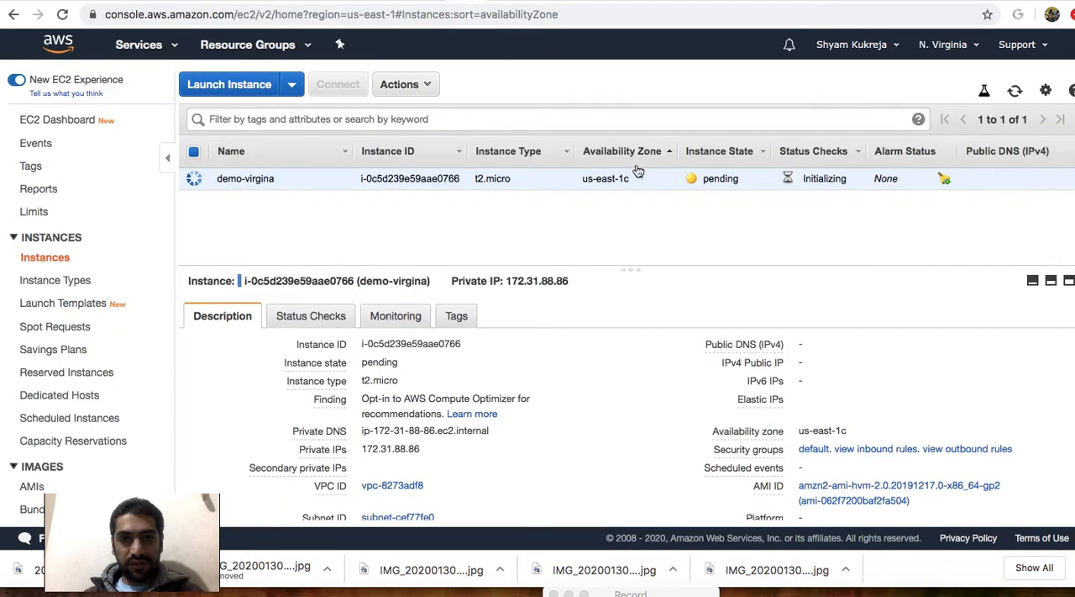
{"action": "left_click", "coordinate": [1017, 94]}
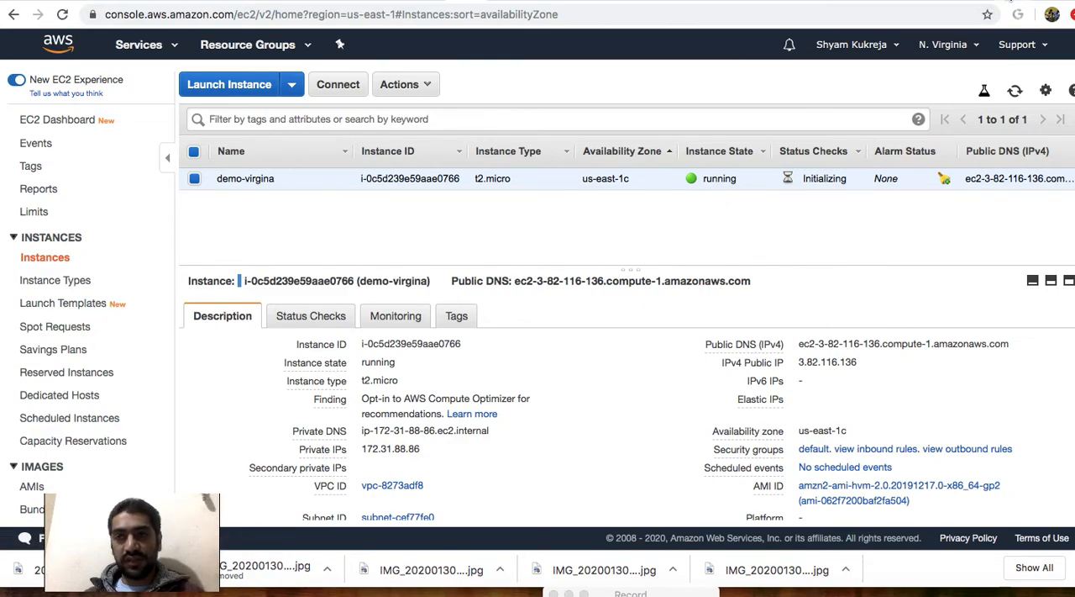
View the S3, Lambda and EC2 diagram in Creately, and highlight the lambda_handler arguments and event in the my-lambda code.
{"action": "left_click", "coordinate": [1011, 1]}
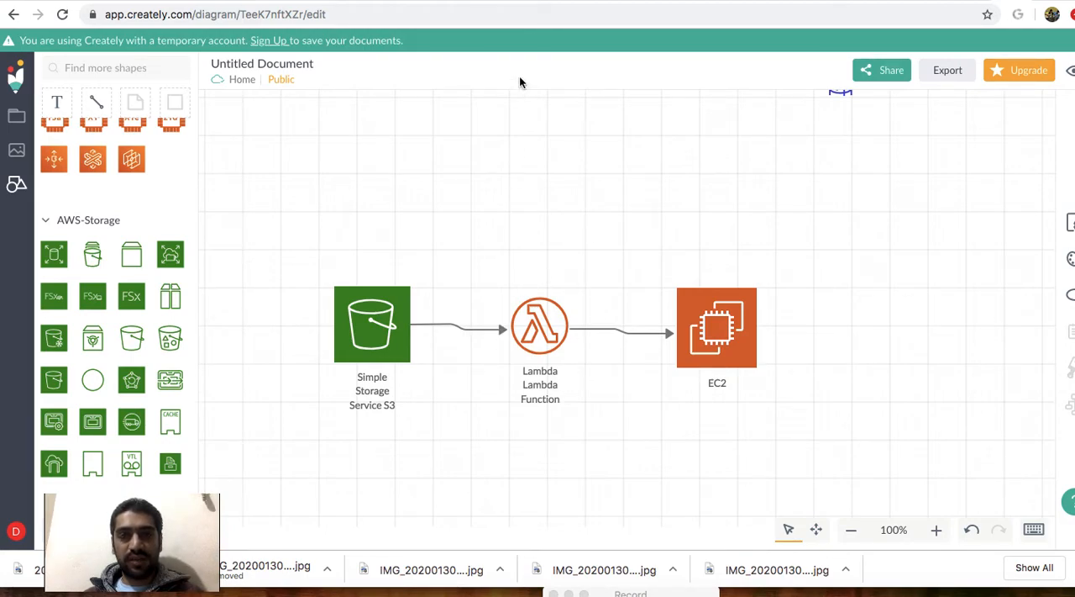
{"action": "left_click", "coordinate": [491, 1]}
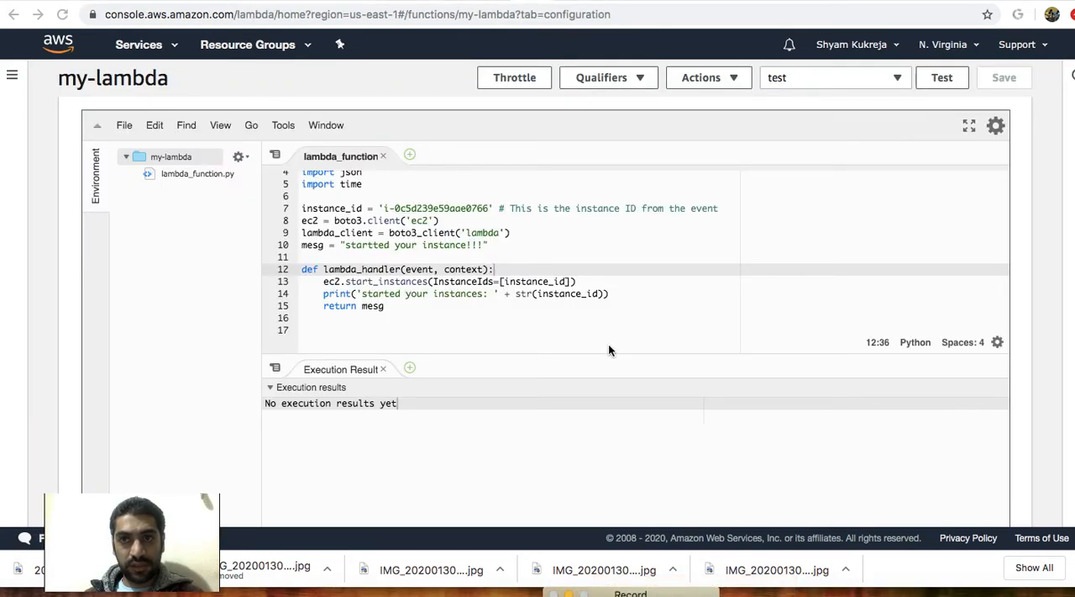
{"action": "left_click", "coordinate": [501, 268]}
{"action": "left_click_drag", "start_coordinate": [500, 268], "coordinate": [403, 267]}
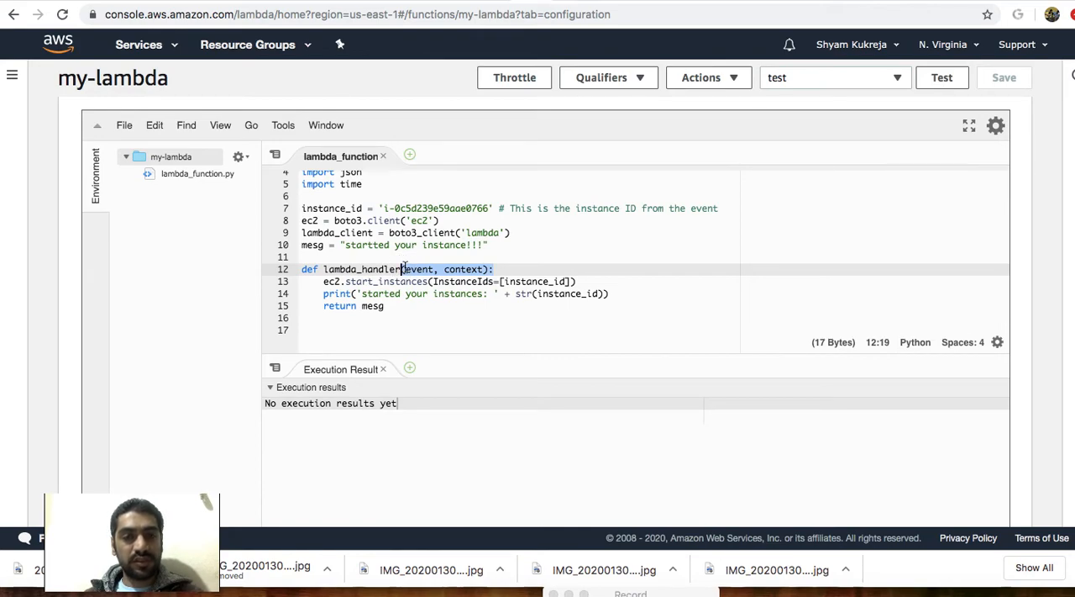
{"action": "left_click", "coordinate": [407, 268]}
{"action": "left_click_drag", "start_coordinate": [405, 269], "coordinate": [434, 271]}
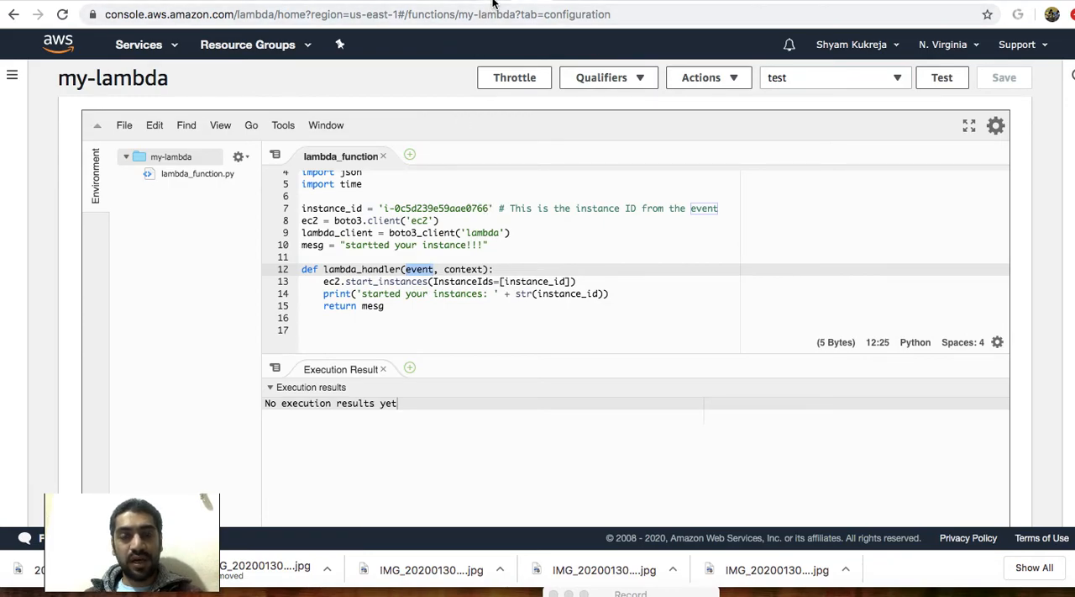
Consult the AWS docs on the Python context object and the S3 event name ObjectCreated:Put, and highlight the handler's context argument.
{"action": "left_click", "coordinate": [690, 0]}
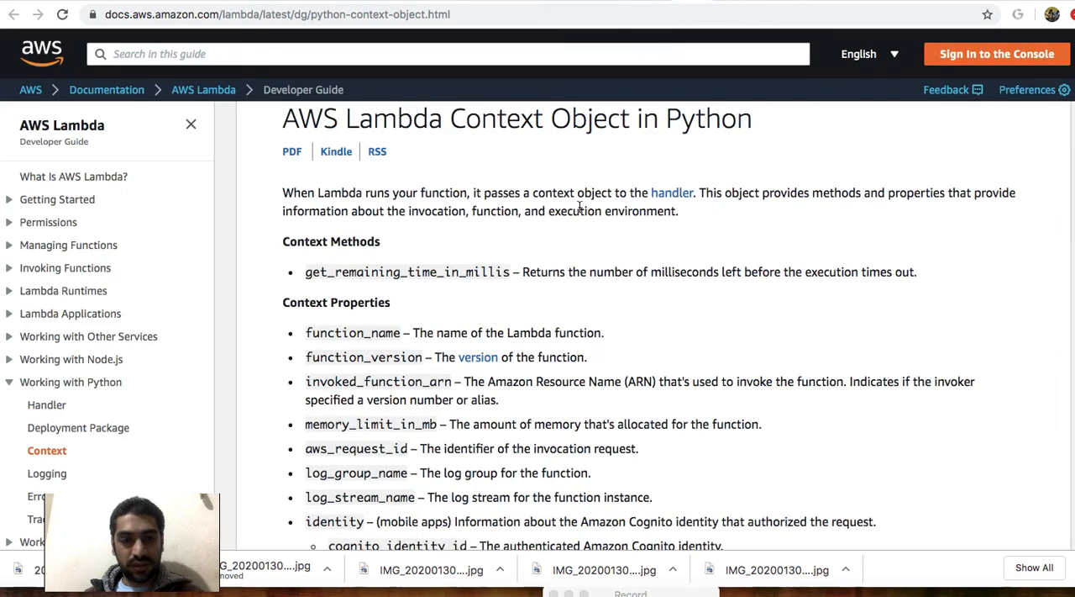
{"action": "left_click", "coordinate": [813, 1]}
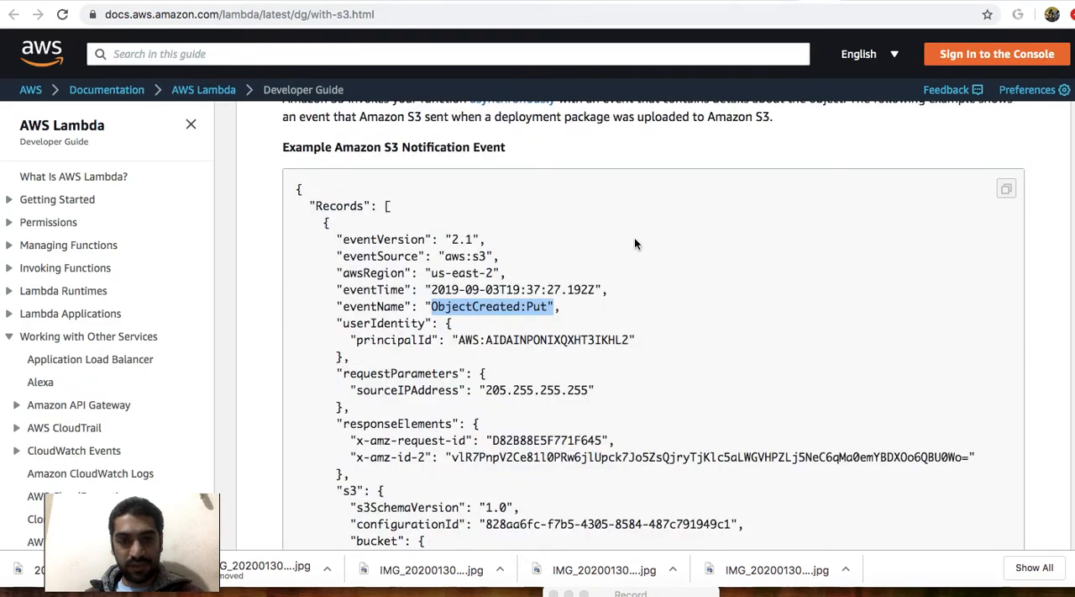
{"action": "left_click", "coordinate": [507, 312]}
{"action": "mouse_move", "coordinate": [432, 307]}
{"action": "left_mouse_down"}
{"action": "mouse_move", "coordinate": [548, 307]}
{"action": "mouse_move", "coordinate": [431, 310]}
{"action": "left_mouse_up"}
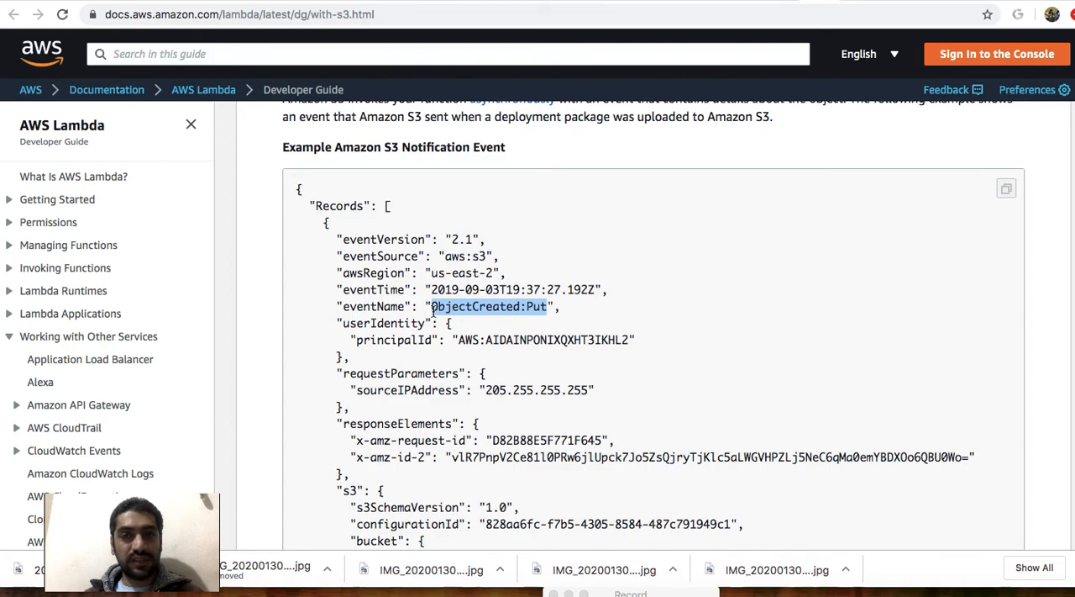
{"action": "left_click", "coordinate": [504, 2]}
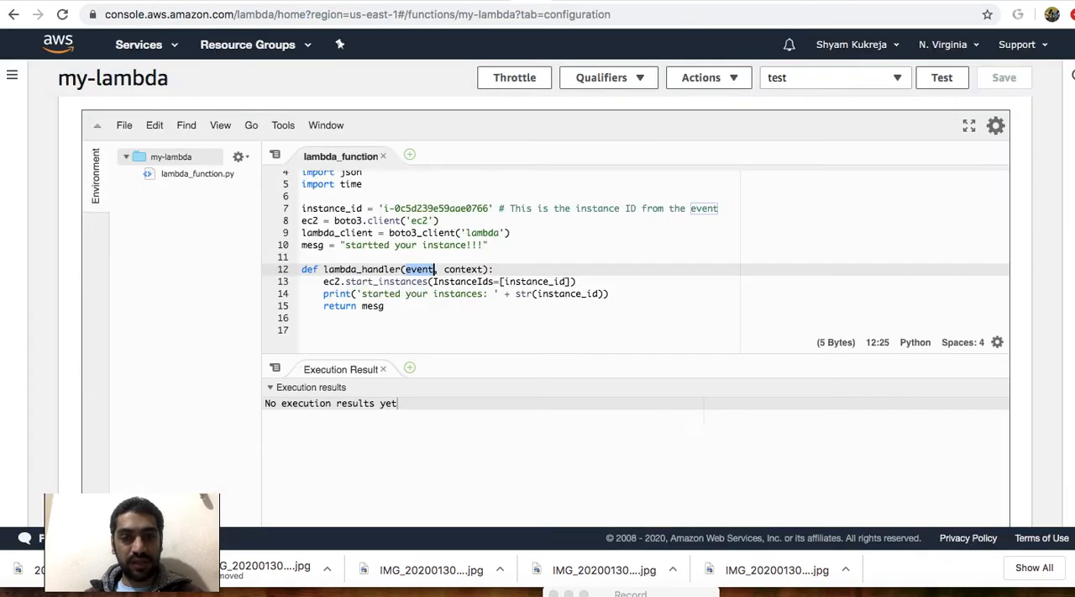
{"action": "left_click_drag", "start_coordinate": [407, 271], "coordinate": [487, 272]}
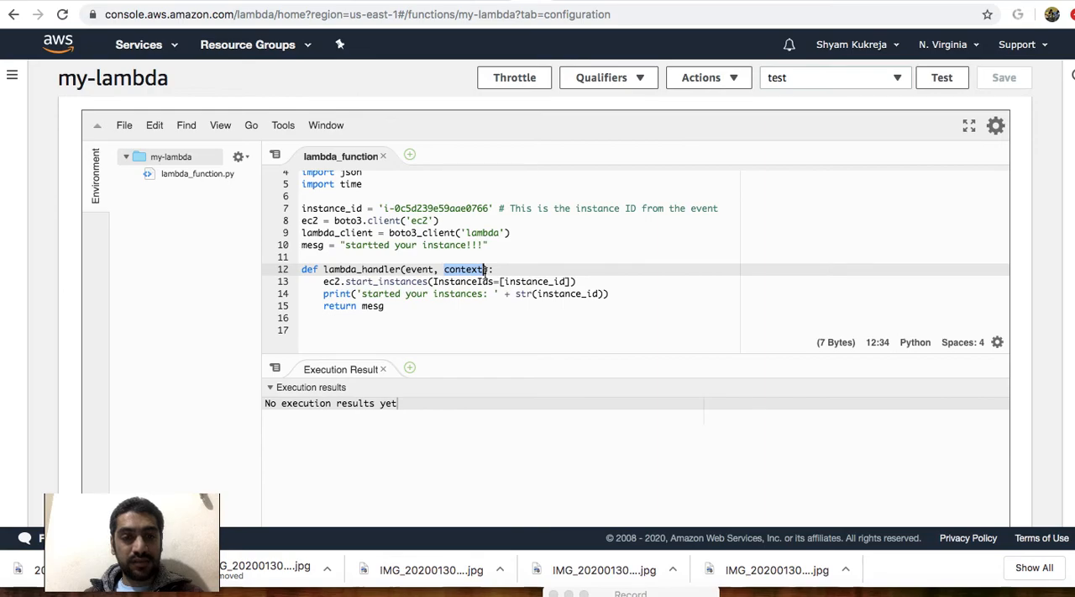
Examine the last execution result of my-lambda, highlighting the duration and memory size in its log output.
{"action": "scroll", "coordinate": [485, 269], "scroll_direction": "up", "scroll_amount": 2}
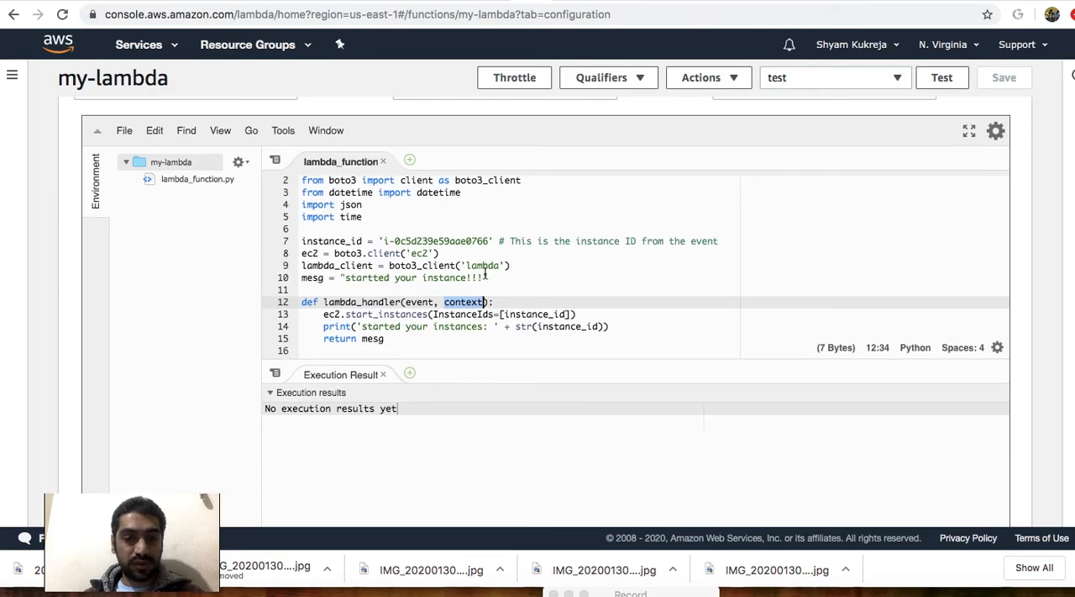
{"action": "scroll", "coordinate": [464, 168], "scroll_direction": "up", "scroll_amount": 10}
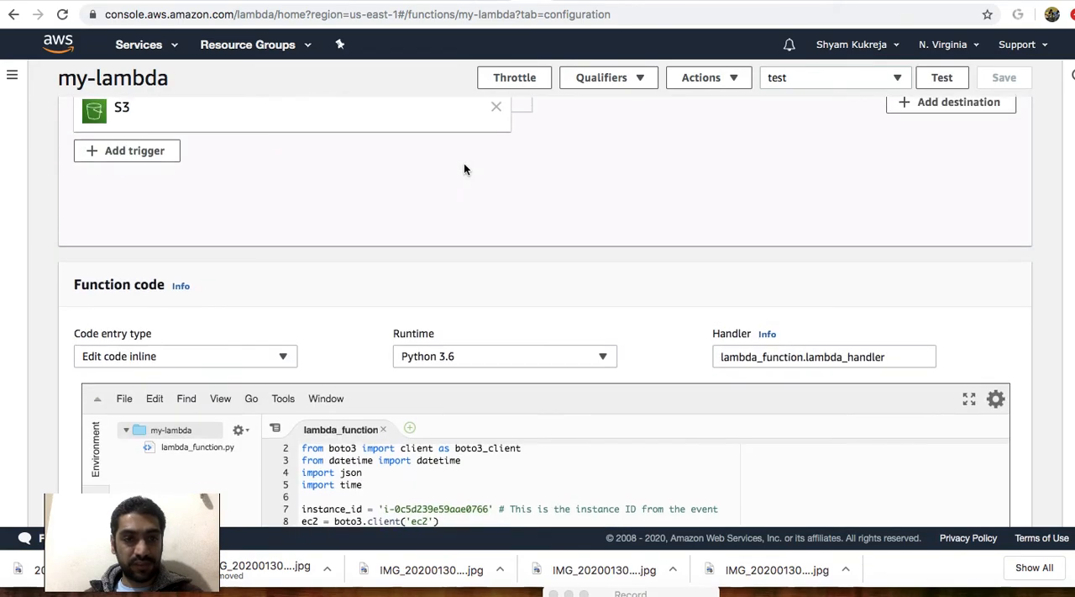
{"action": "scroll", "coordinate": [463, 168], "scroll_direction": "up", "scroll_amount": 10}
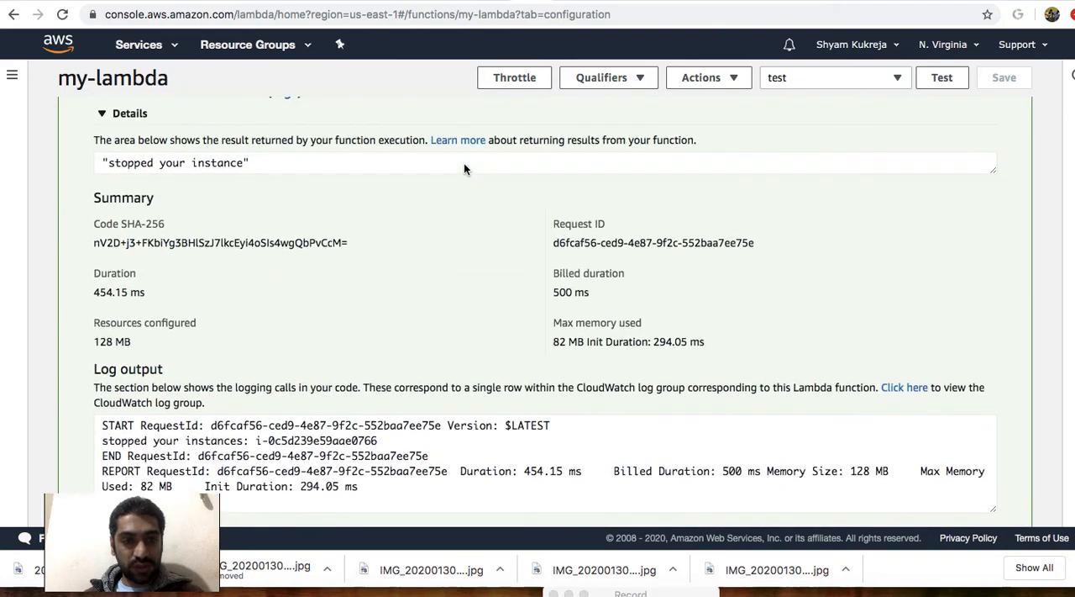
{"action": "scroll", "coordinate": [464, 170], "scroll_direction": "down", "scroll_amount": 2}
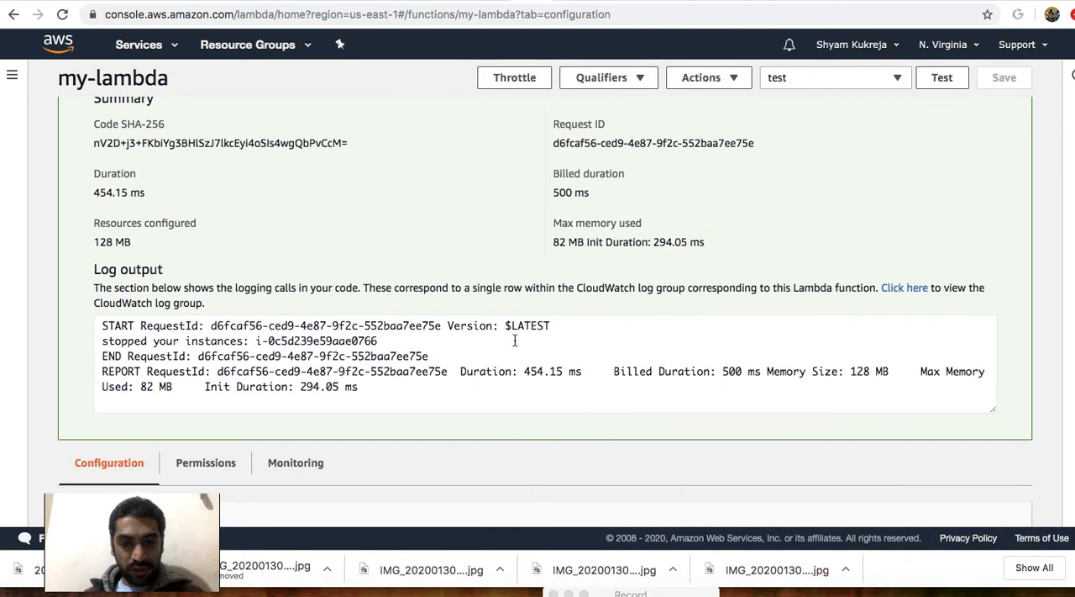
{"action": "left_click_drag", "start_coordinate": [461, 373], "coordinate": [561, 370]}
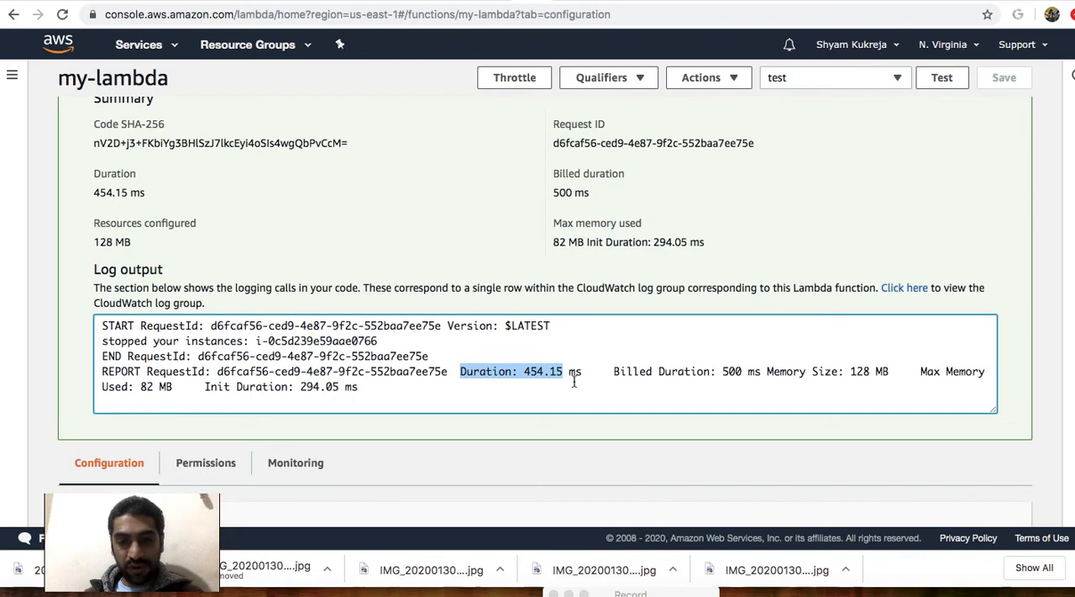
{"action": "left_click", "coordinate": [689, 373]}
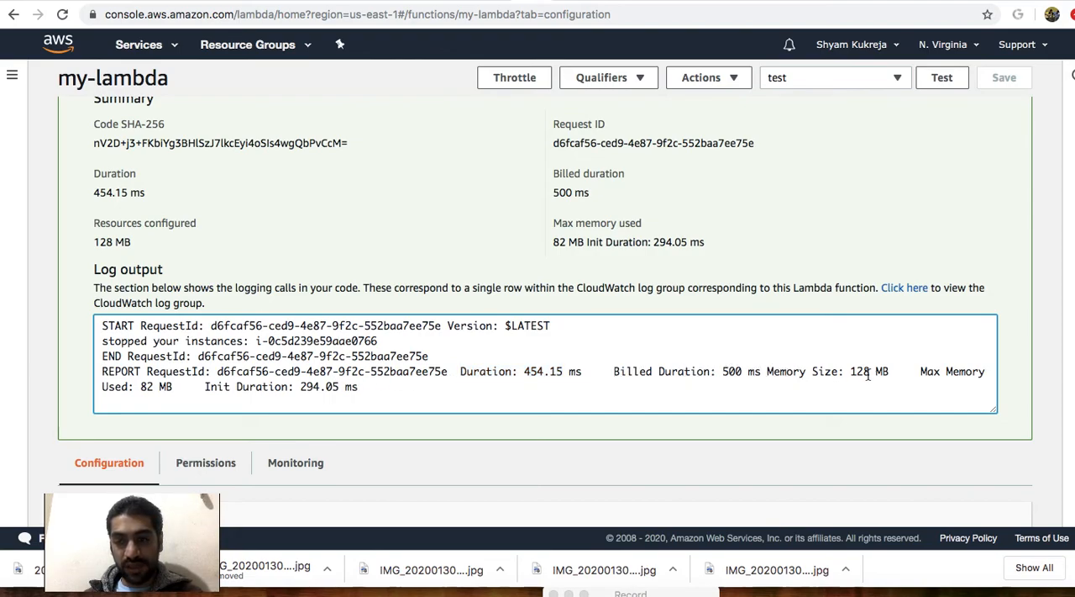
{"action": "left_click_drag", "start_coordinate": [889, 371], "coordinate": [809, 370]}
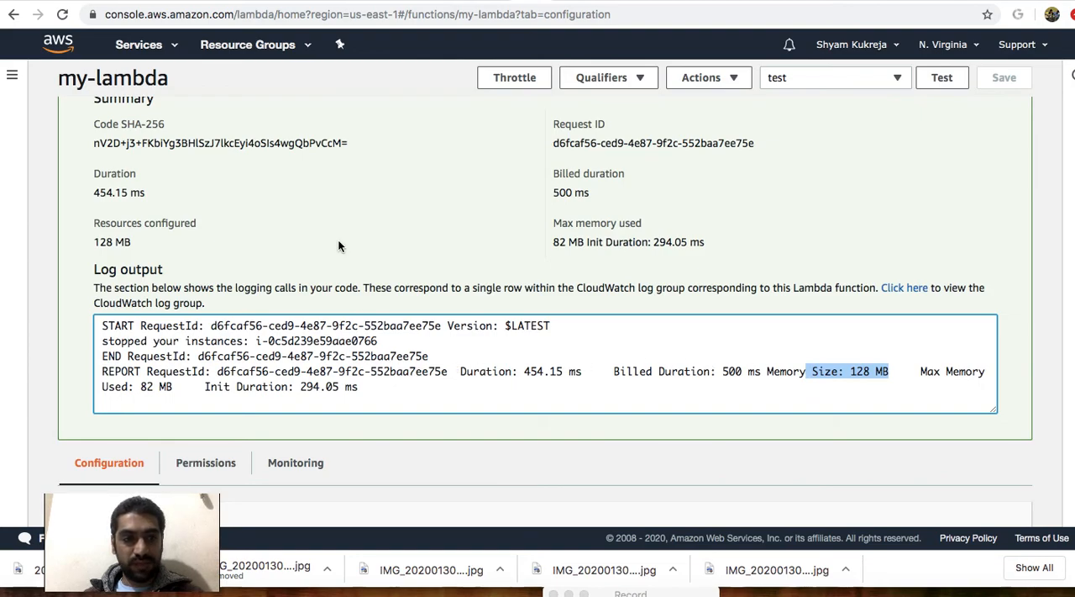
{"action": "scroll", "coordinate": [337, 239], "scroll_direction": "up", "scroll_amount": 3}
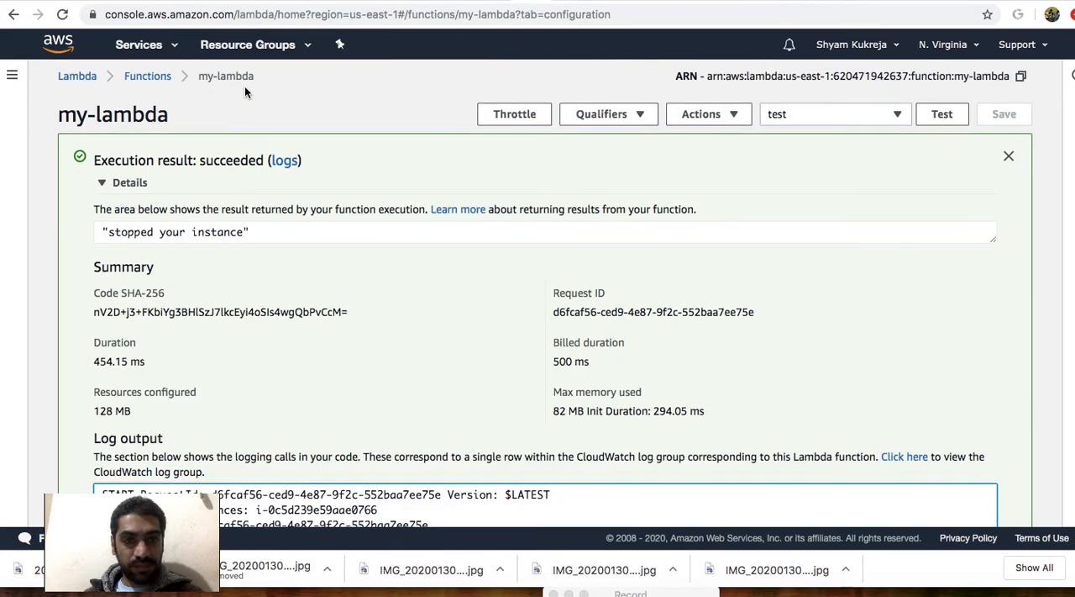
Return to the inline code of my-lambda and highlight the event argument and the context argument of lambda_handler in turn.
{"action": "scroll", "coordinate": [330, 250], "scroll_direction": "down", "scroll_amount": 10}
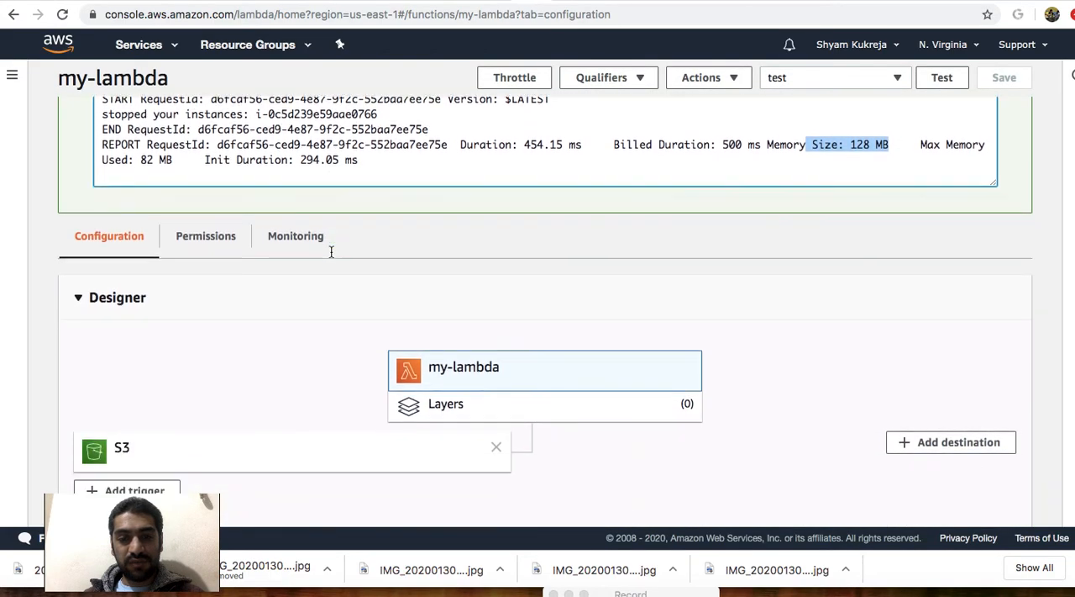
{"action": "scroll", "coordinate": [333, 258], "scroll_direction": "down", "scroll_amount": 4}
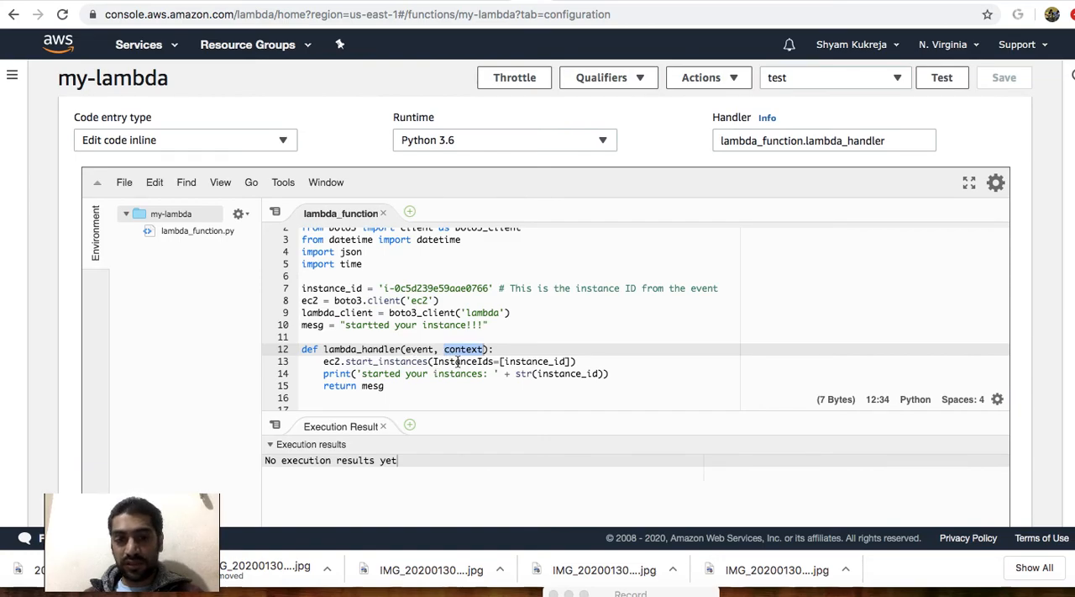
{"action": "left_click_drag", "start_coordinate": [407, 350], "coordinate": [436, 350]}
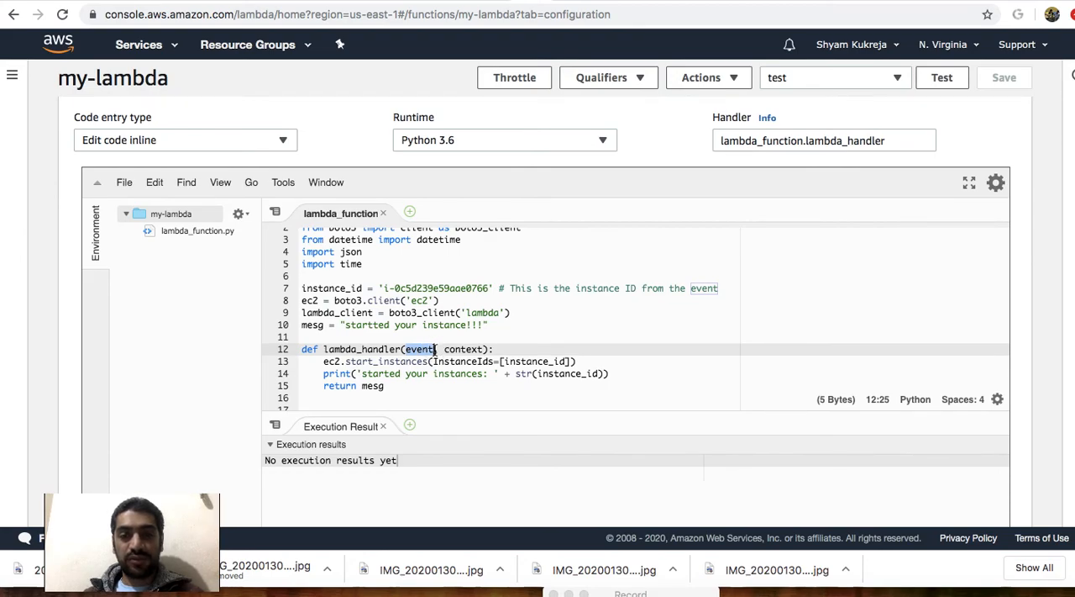
{"action": "left_click", "coordinate": [430, 373]}
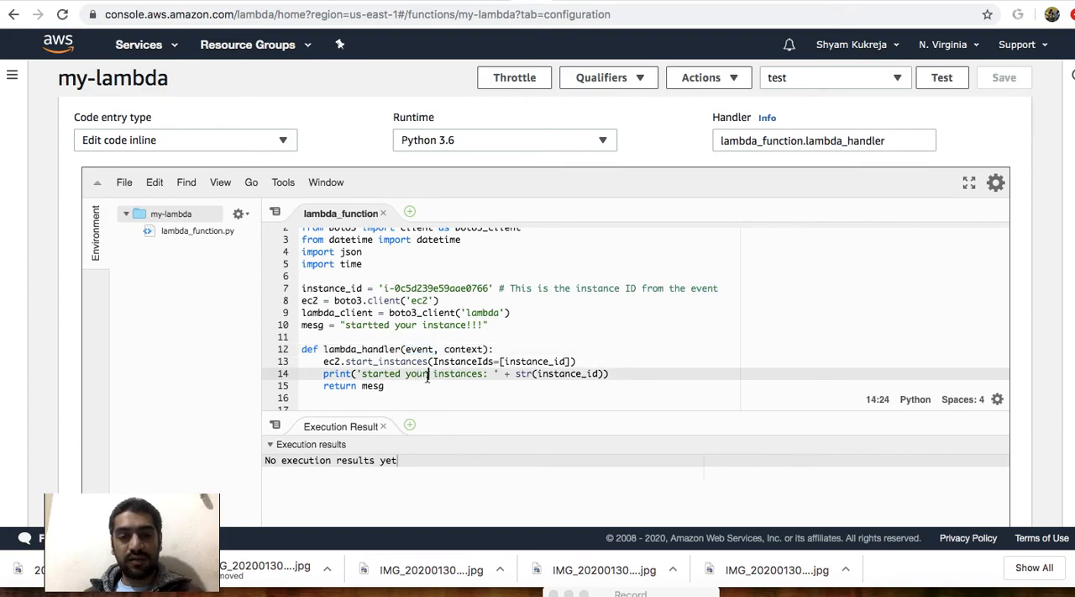
{"action": "left_click_drag", "start_coordinate": [444, 353], "coordinate": [485, 353]}
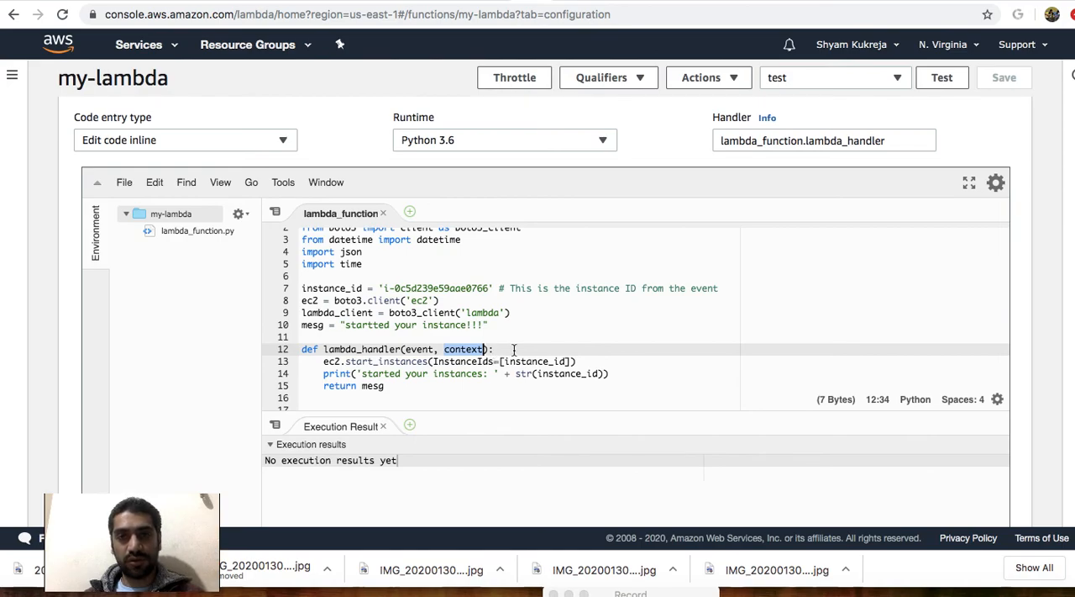
{"action": "left_click", "coordinate": [491, 351]}
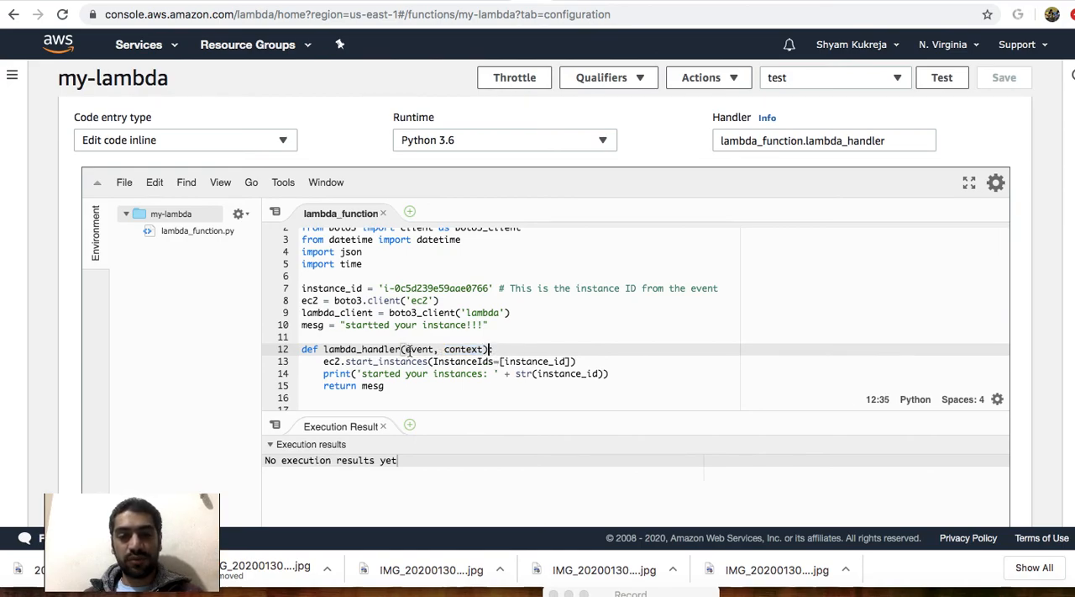